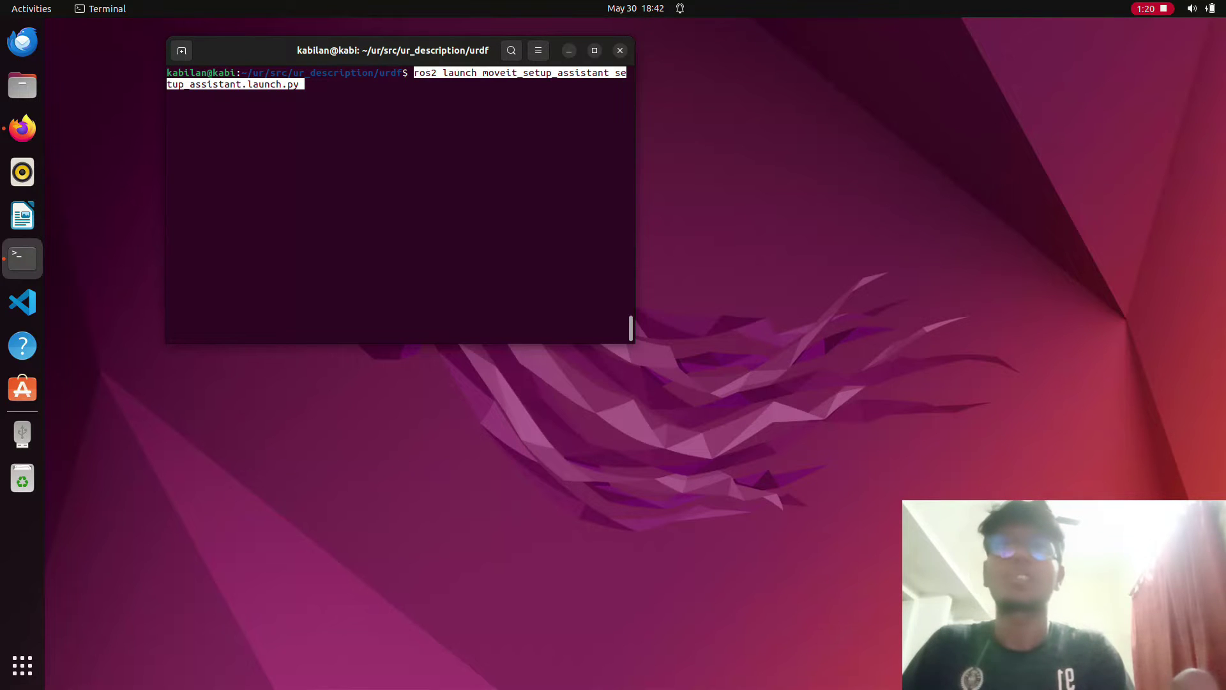
- Create a new MoveIt configuration package and load the ur5_arm.urdf.xacro robot model
key("Return")
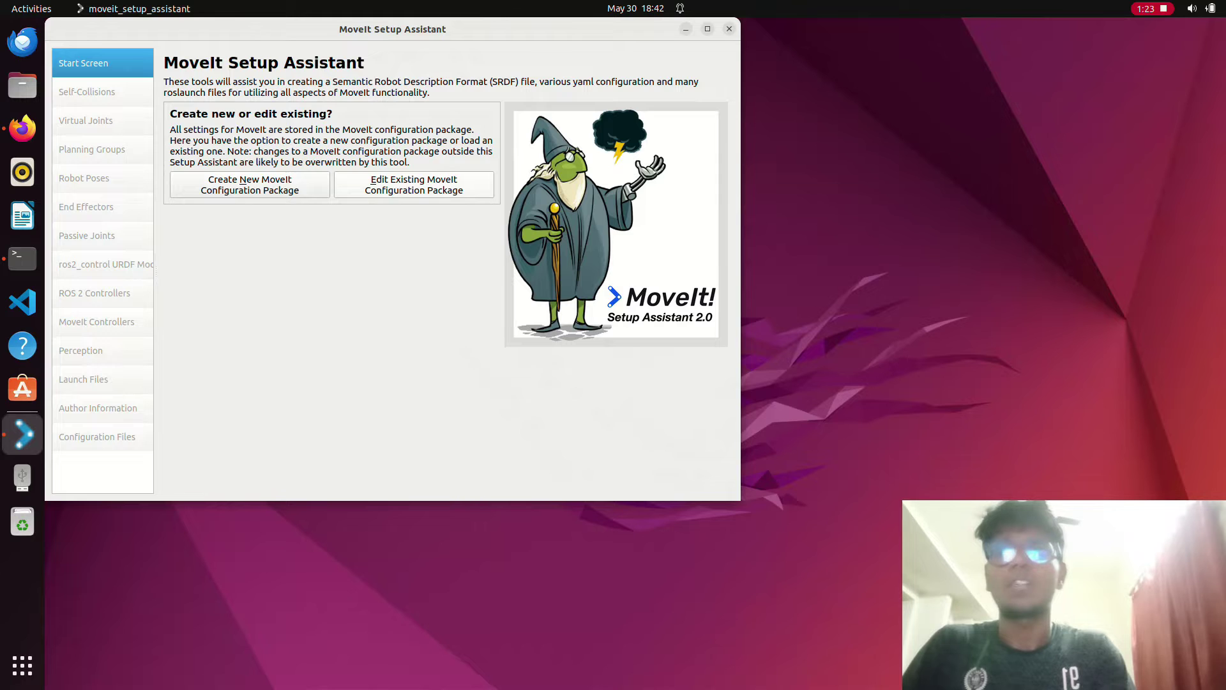
left_click(250, 184)
left_click(468, 219)
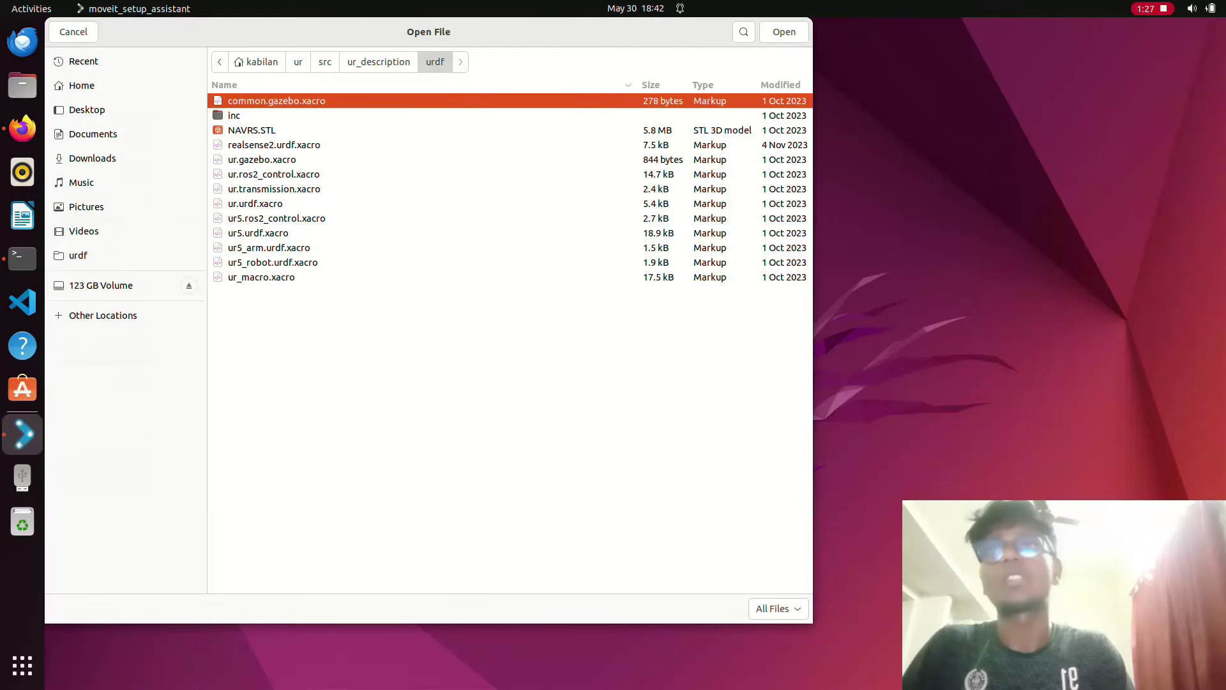
left_click(269, 247)
left_click(784, 32)
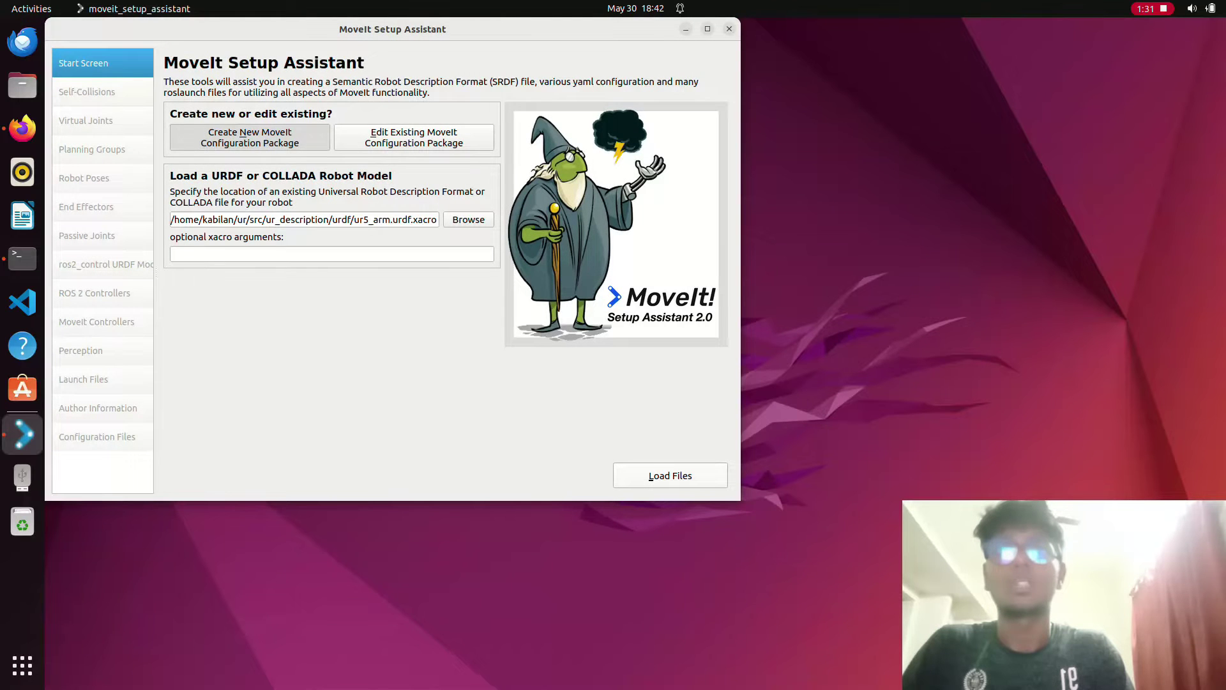
key("alt+l")
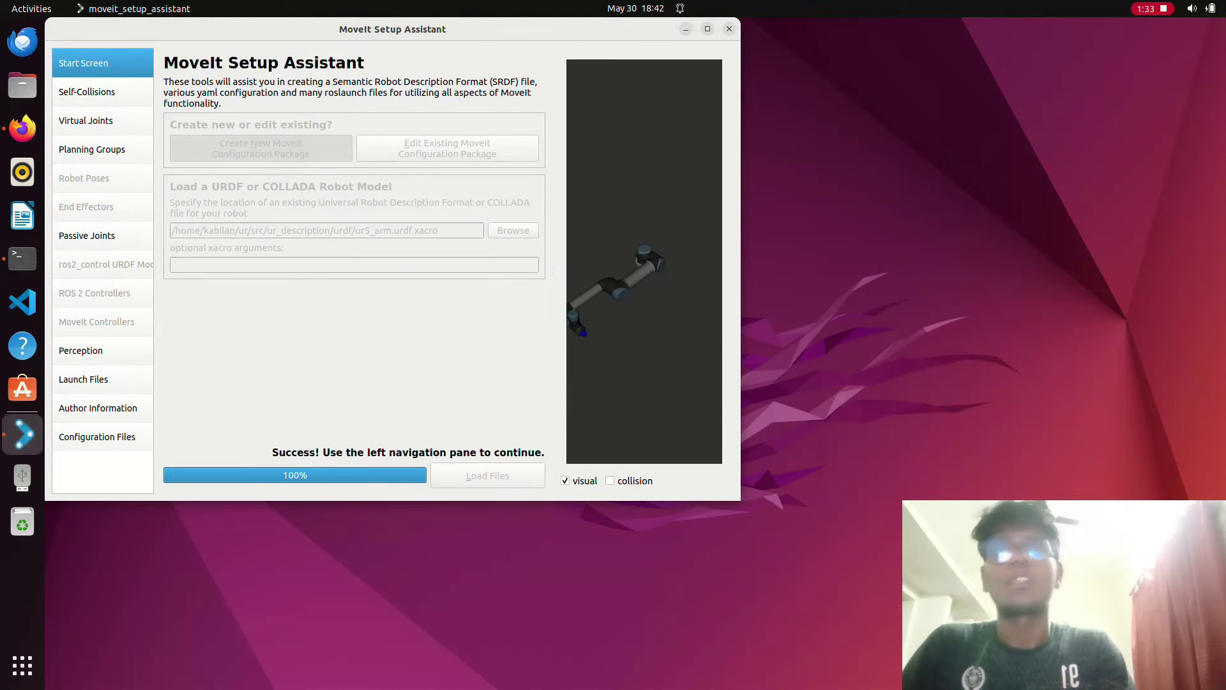
key("super+Up")
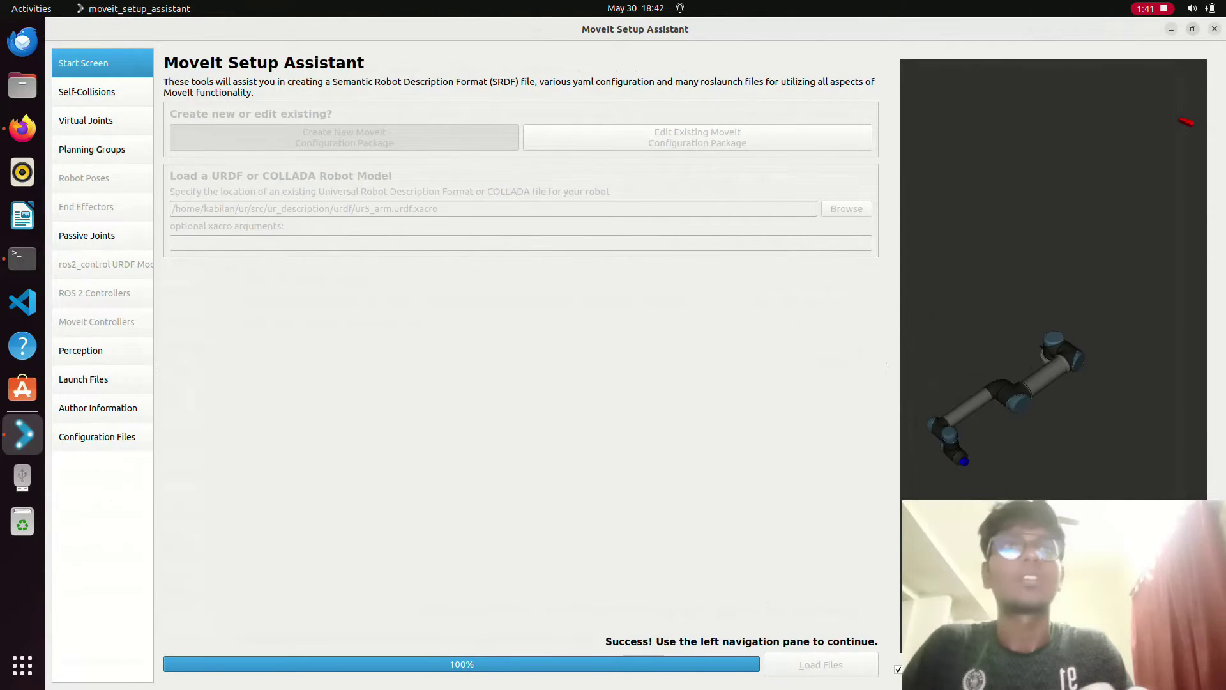
key("super+Down")
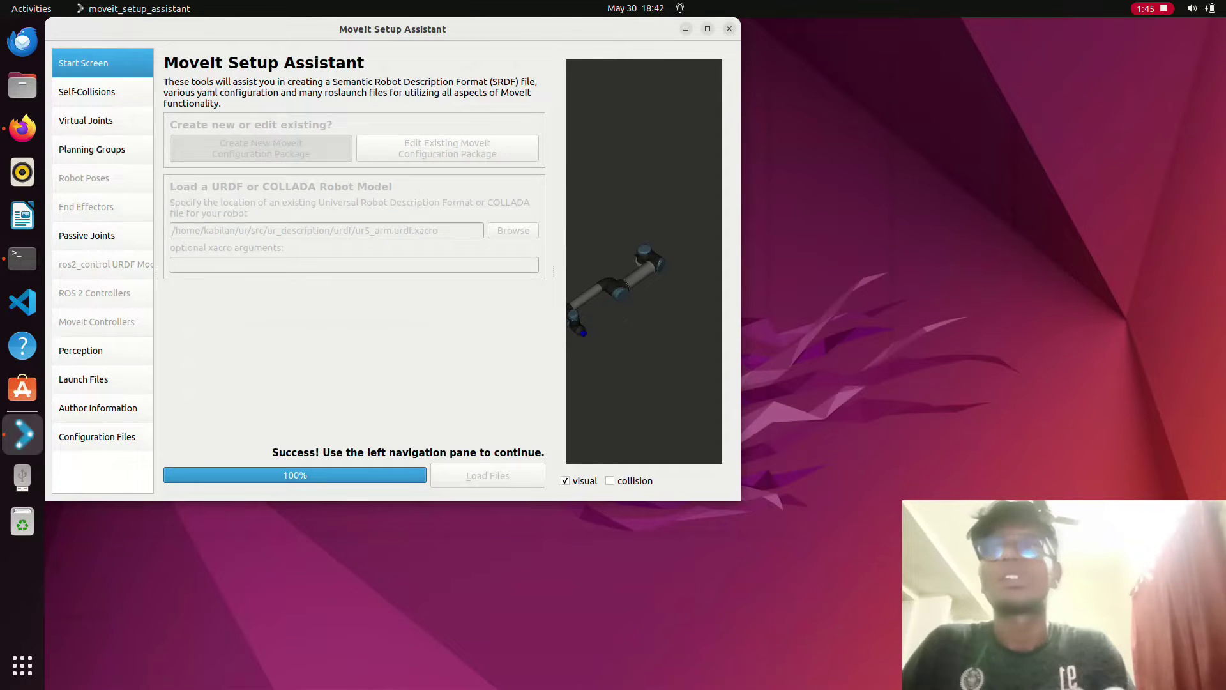
- Open the Self-Collisions page for the loaded UR5 arm
left_click(87, 91)
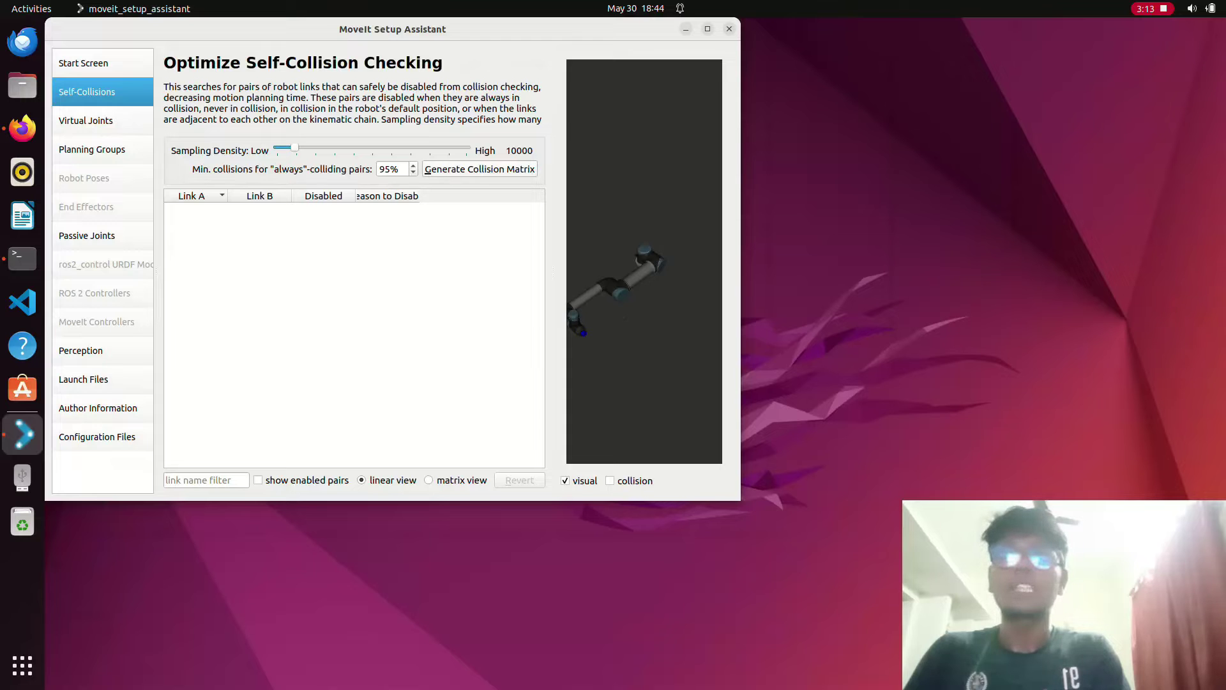
- Generate the default collision matrix and review the base_link/shoulder_link and camera_link/ee_link pairs
key("alt+g")
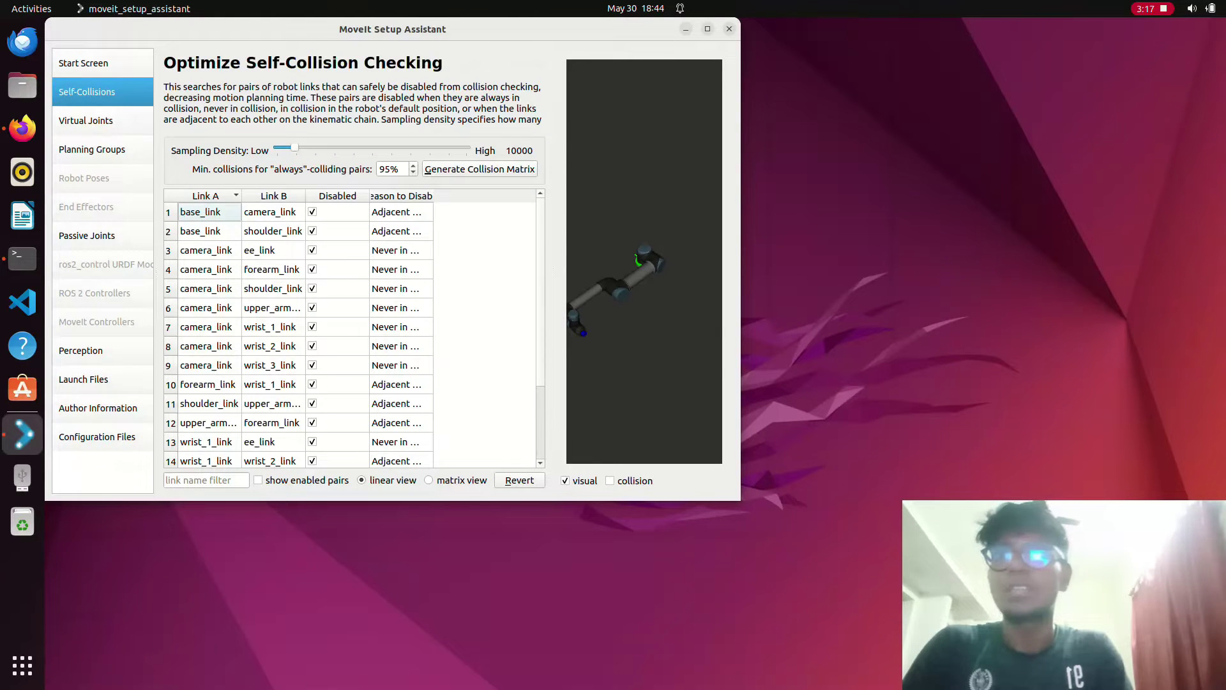
left_click(199, 230)
left_click(206, 250)
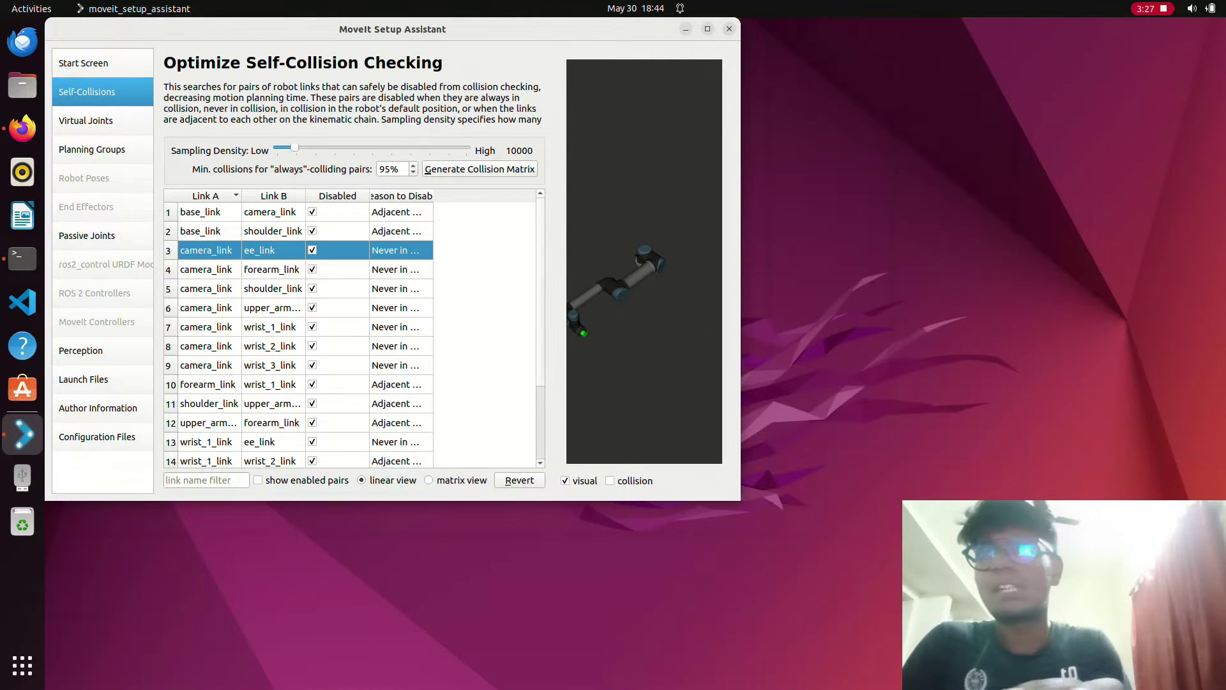
left_click(86, 120)
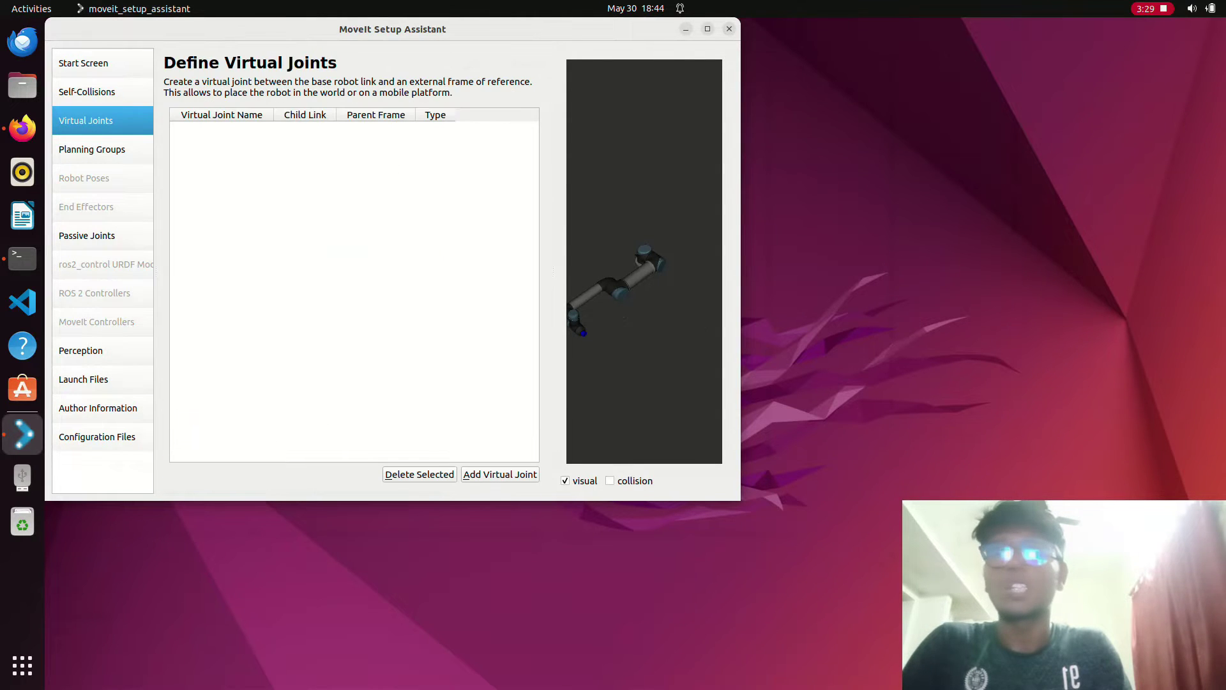
- Save a fixed virtual joint named ur5_robot with parent frame base_link
left_click(500, 474)
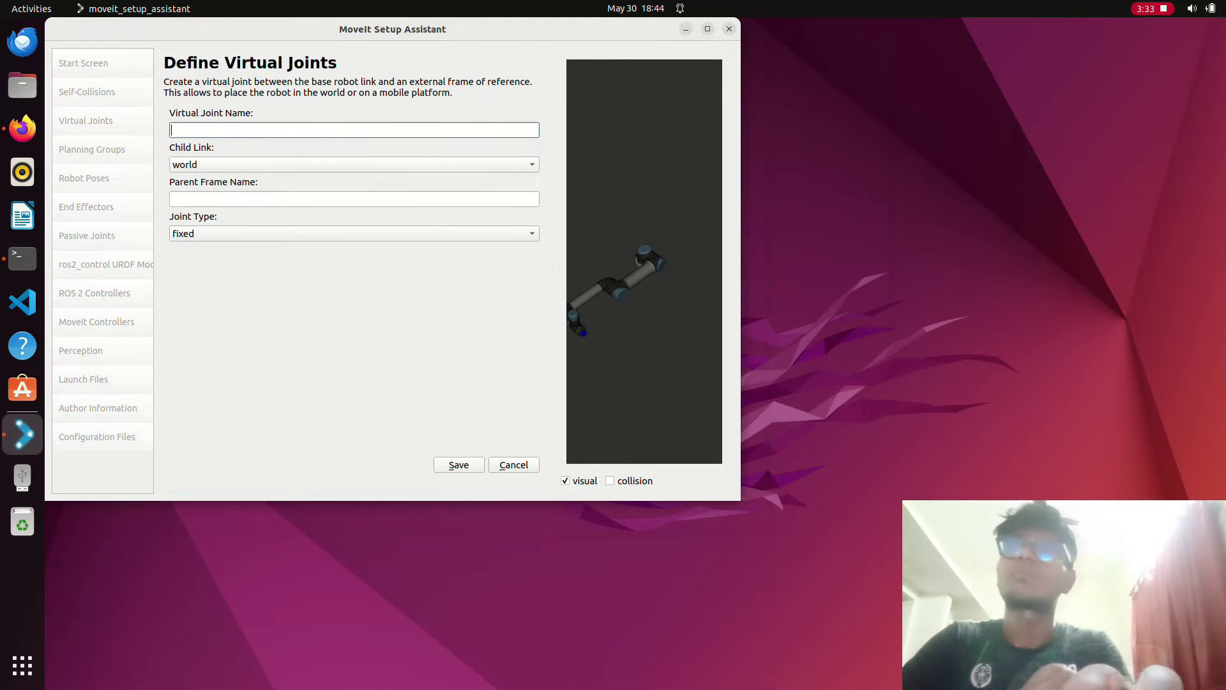
type("u")
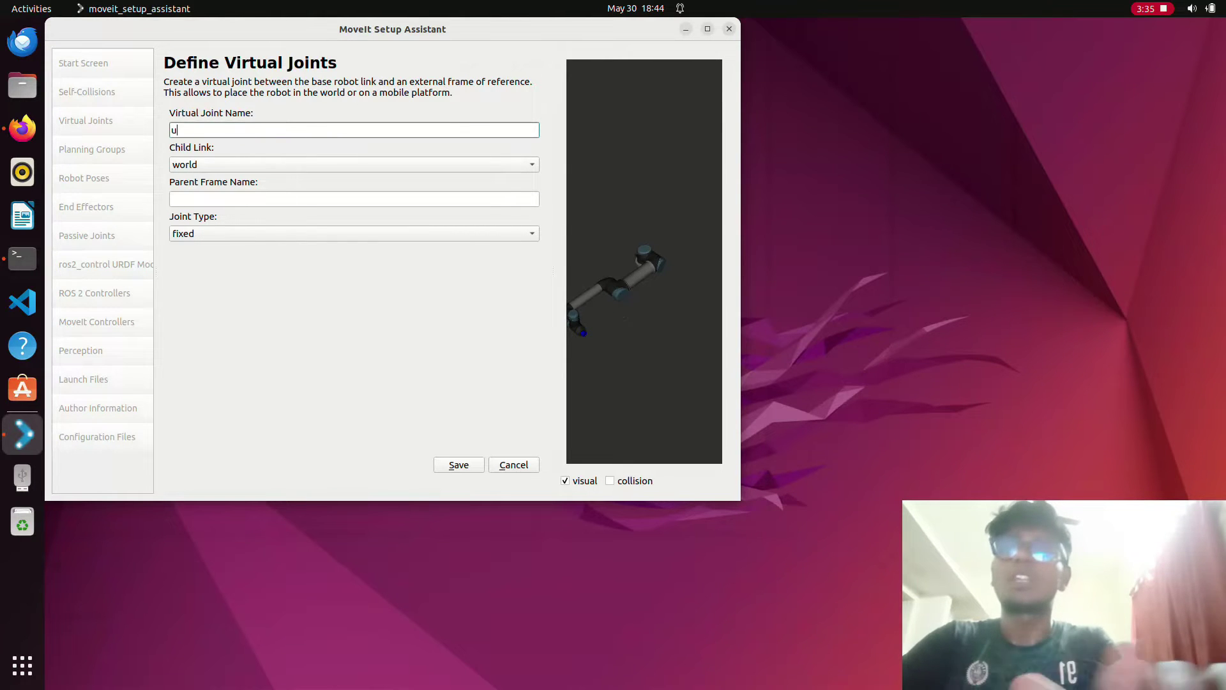
type("r5_robot")
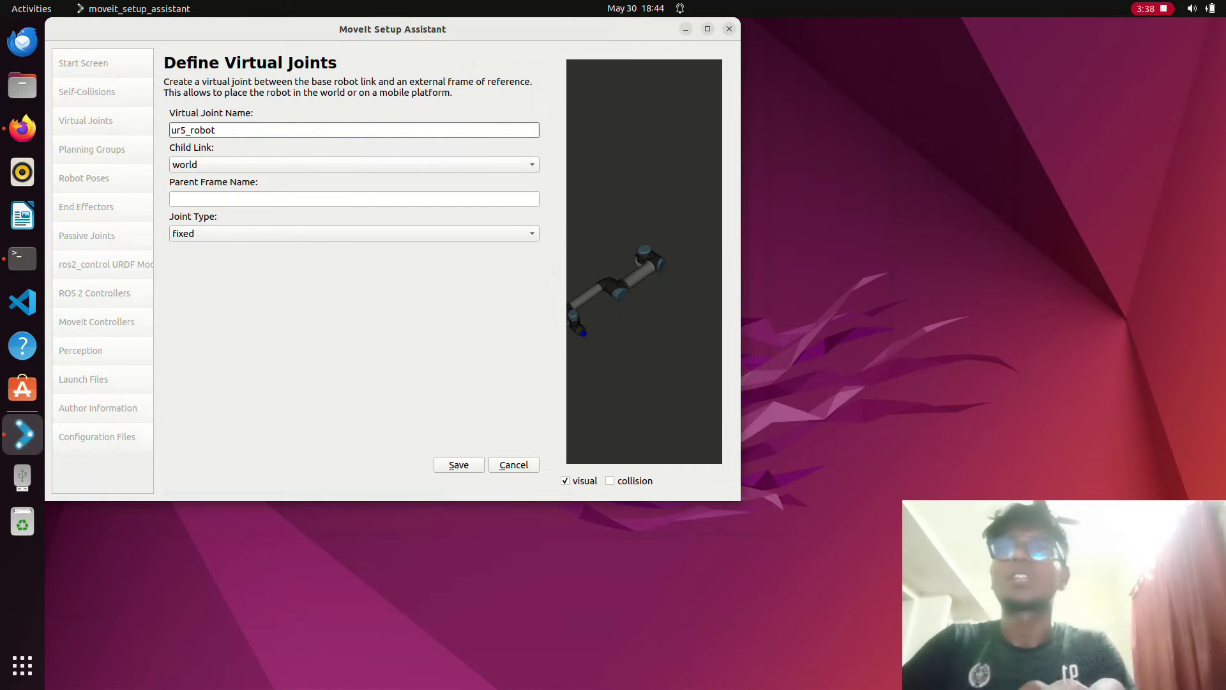
left_click(172, 199)
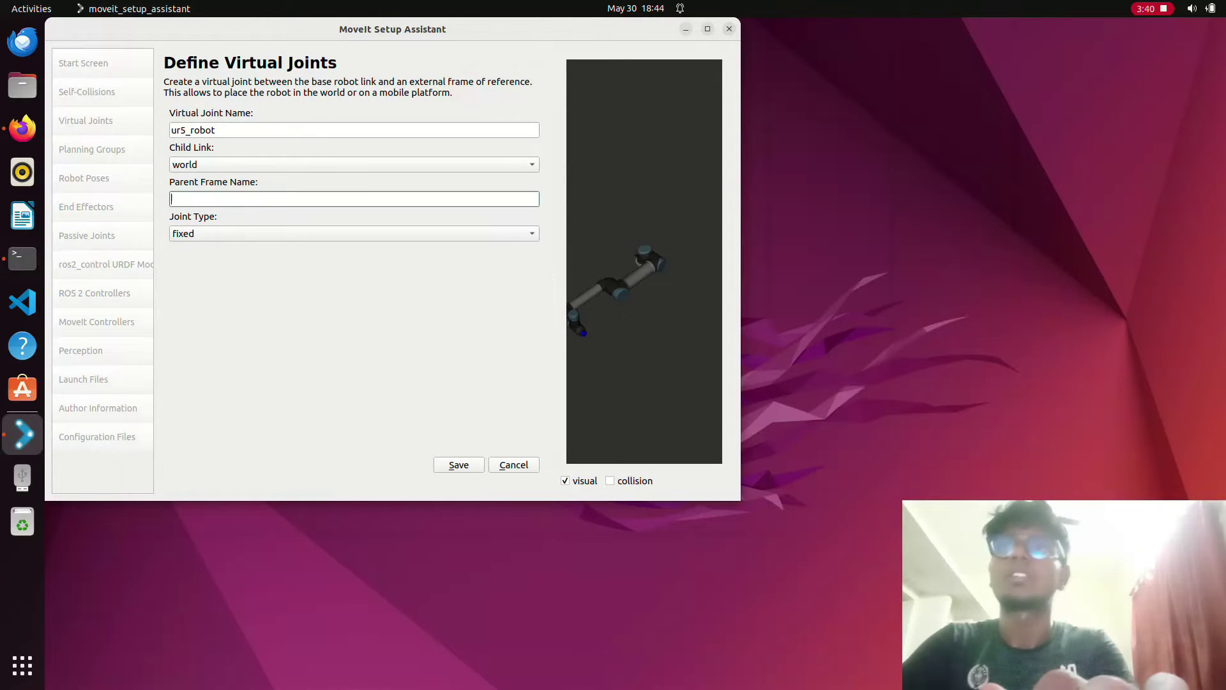
type("base_link")
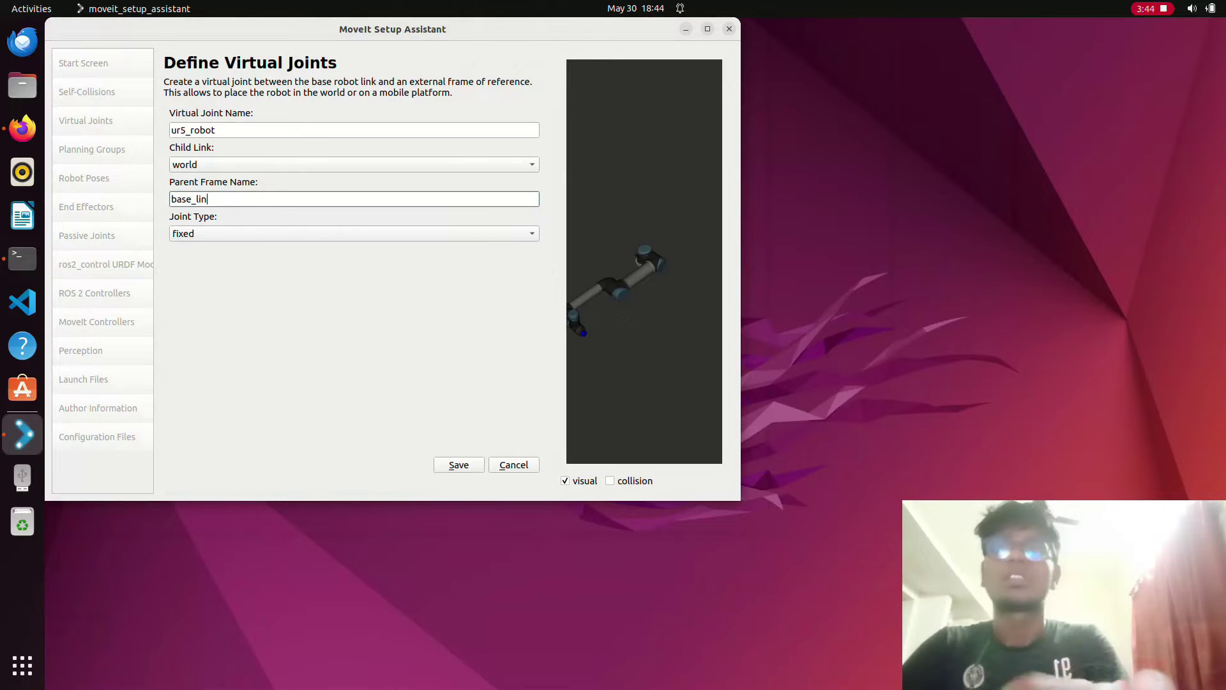
key("Return")
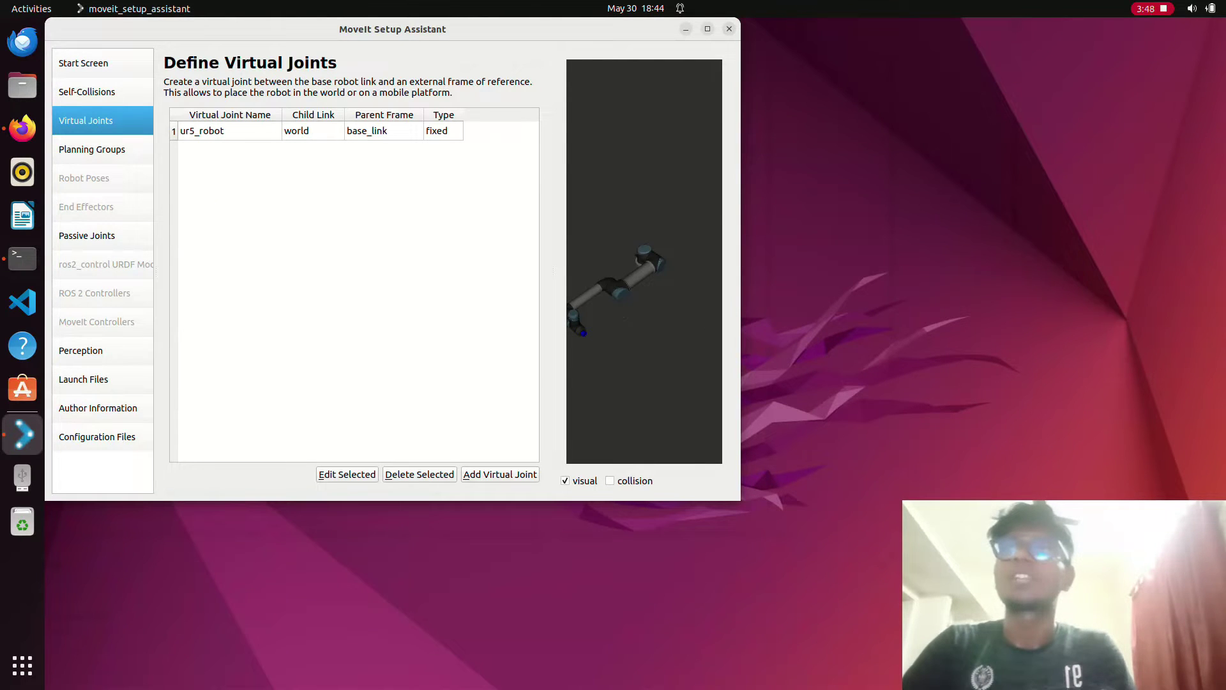
left_click(92, 148)
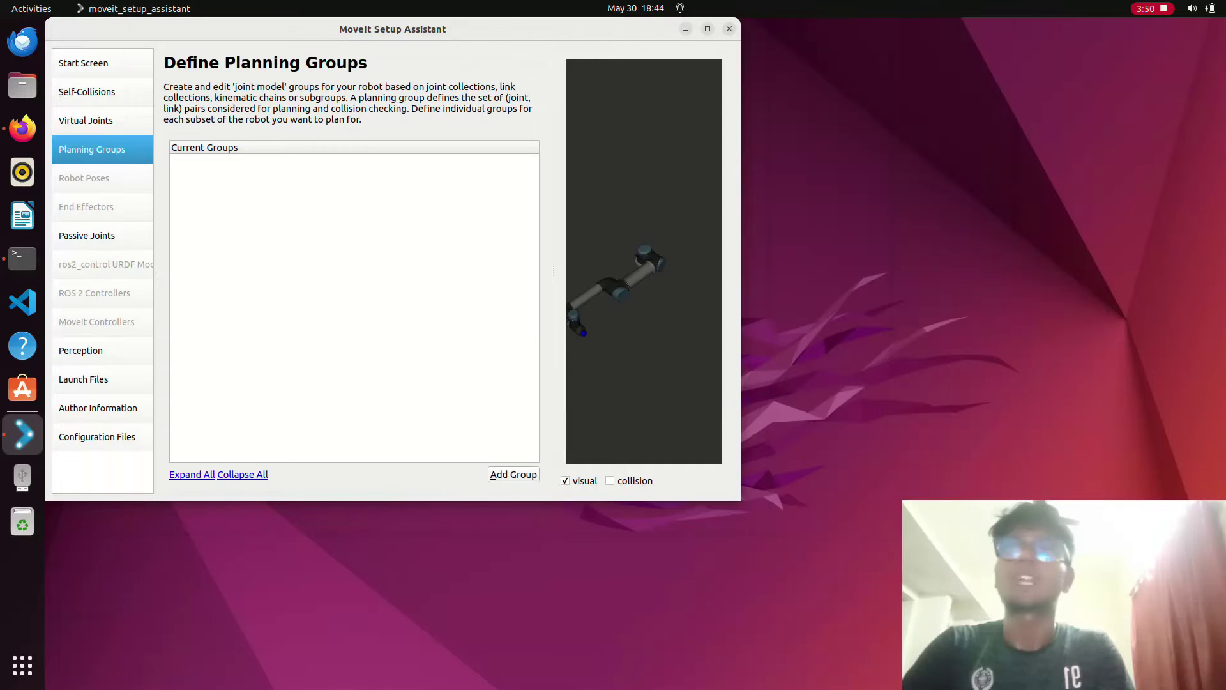
- Create planning group ur5_arm using the KDL kinematics solver
key("alt+a")
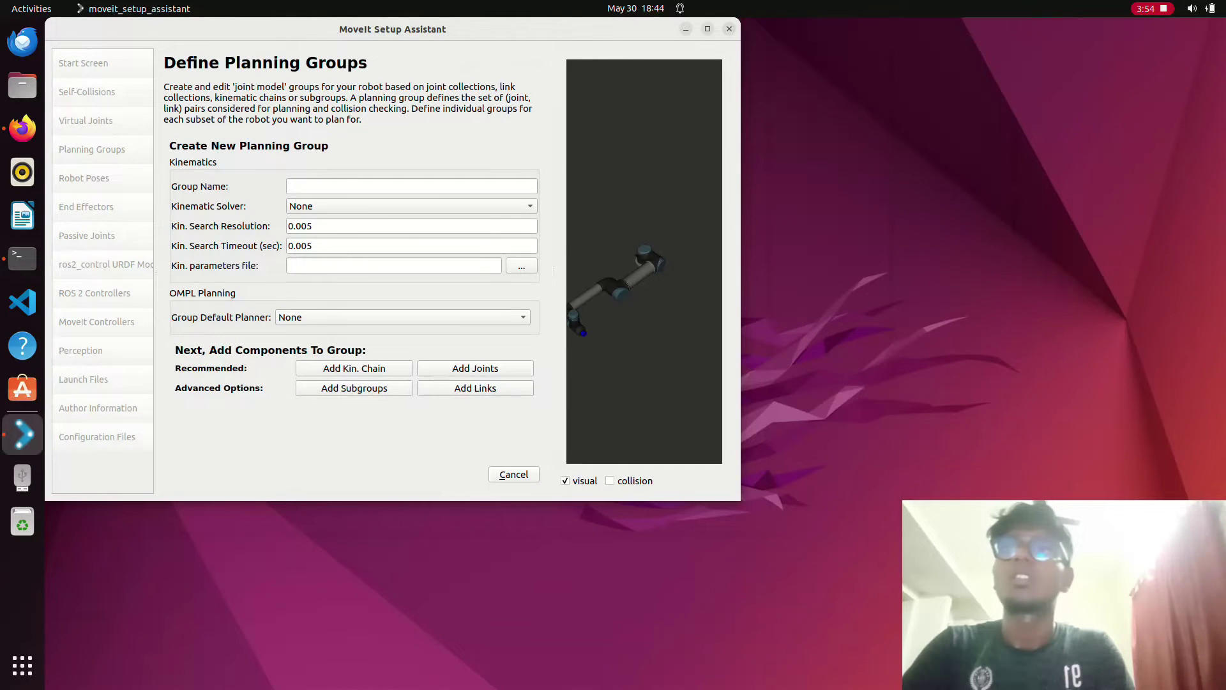
left_click(412, 186)
type("ur5")
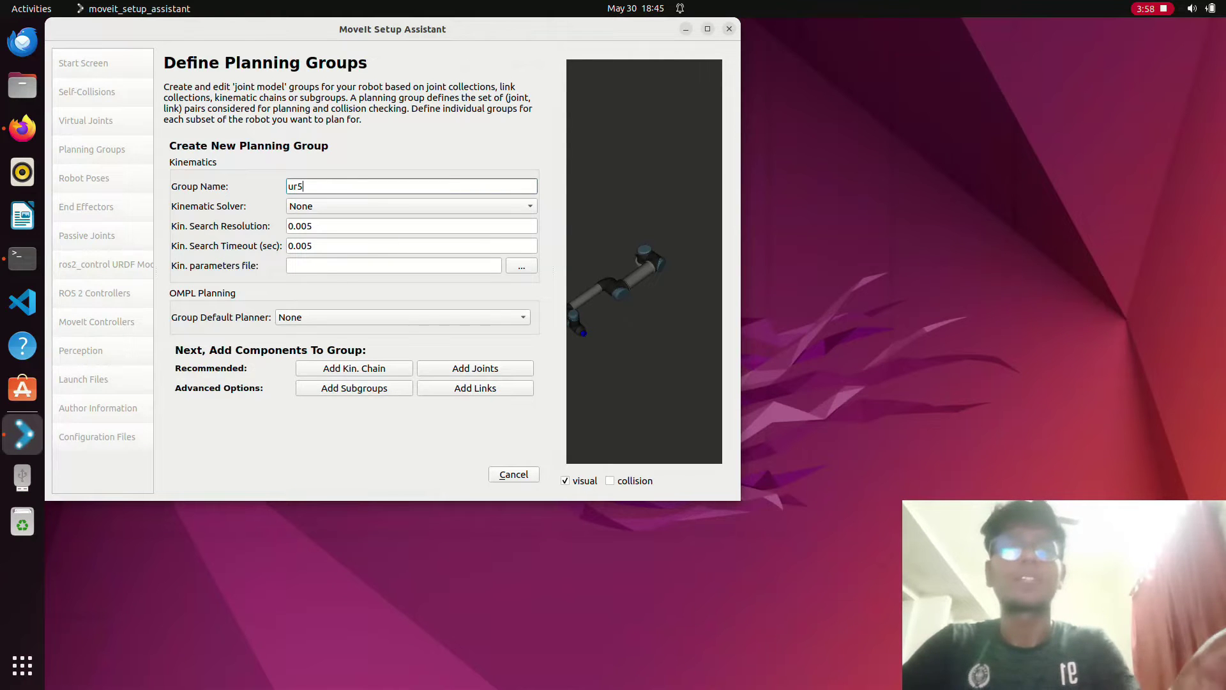
type("_arm")
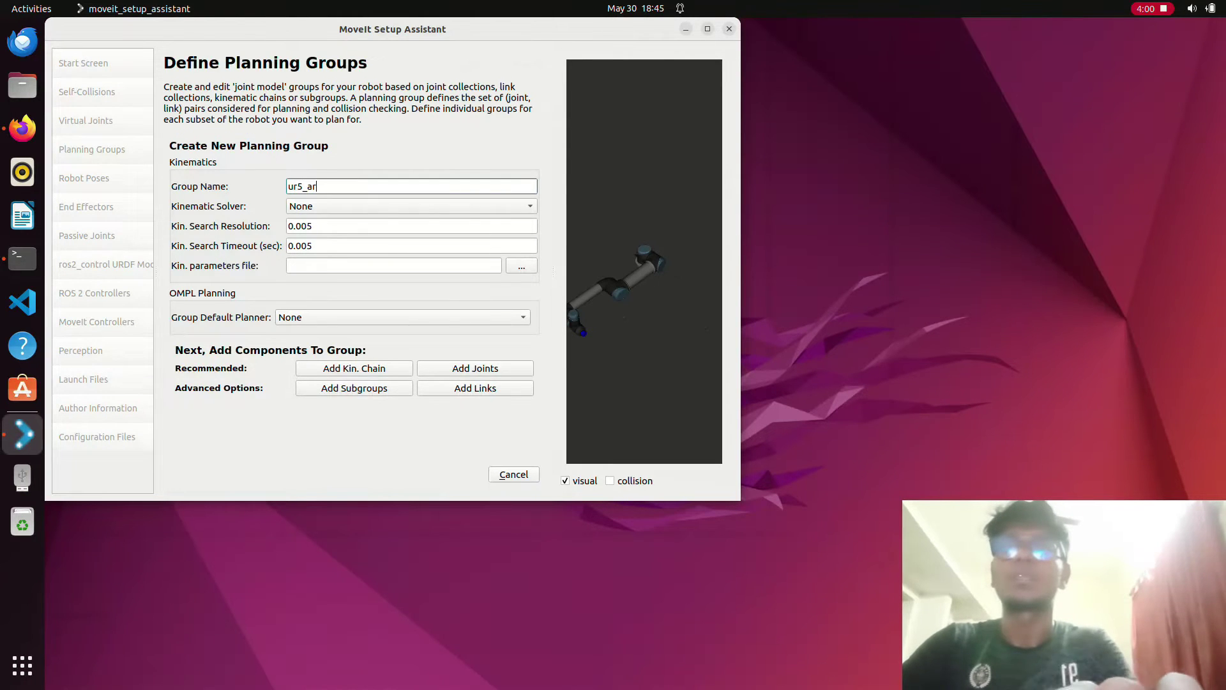
key("Tab")
key("alt+Down")
key("Down")
key("Down")
key("Down")
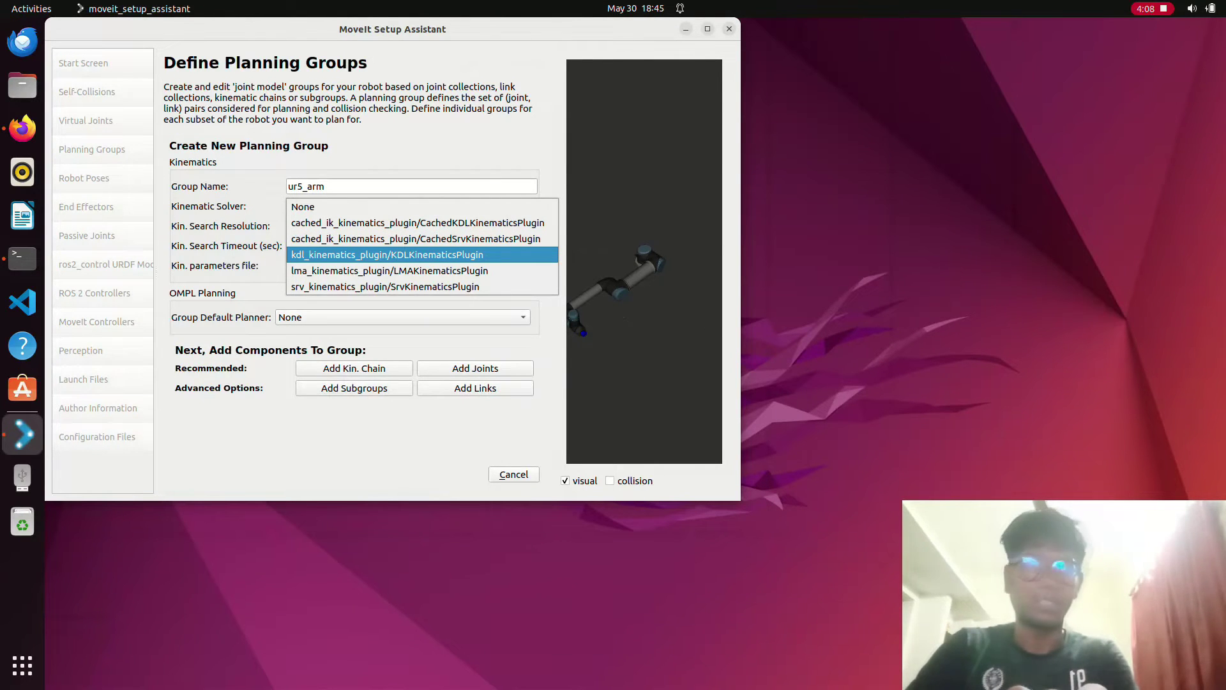
key("Return")
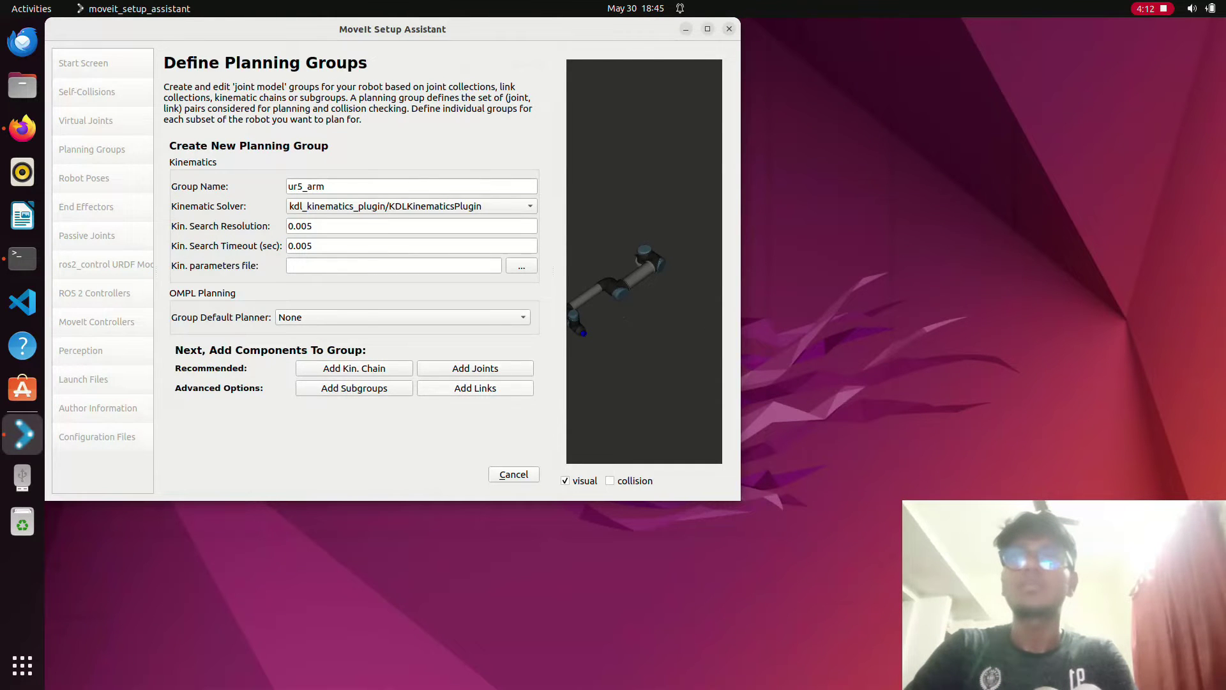
- Define the ur5_arm kinematic chain from base link world to tip link tool0 and save it
left_click(353, 368)
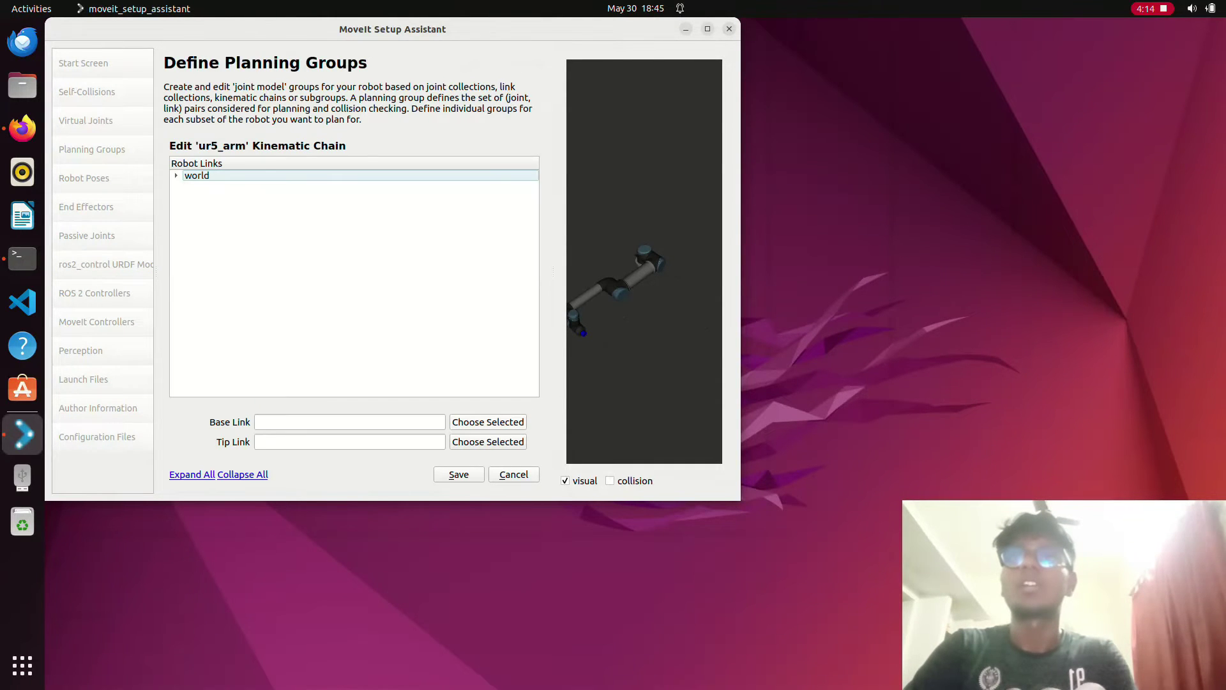
left_click(488, 422)
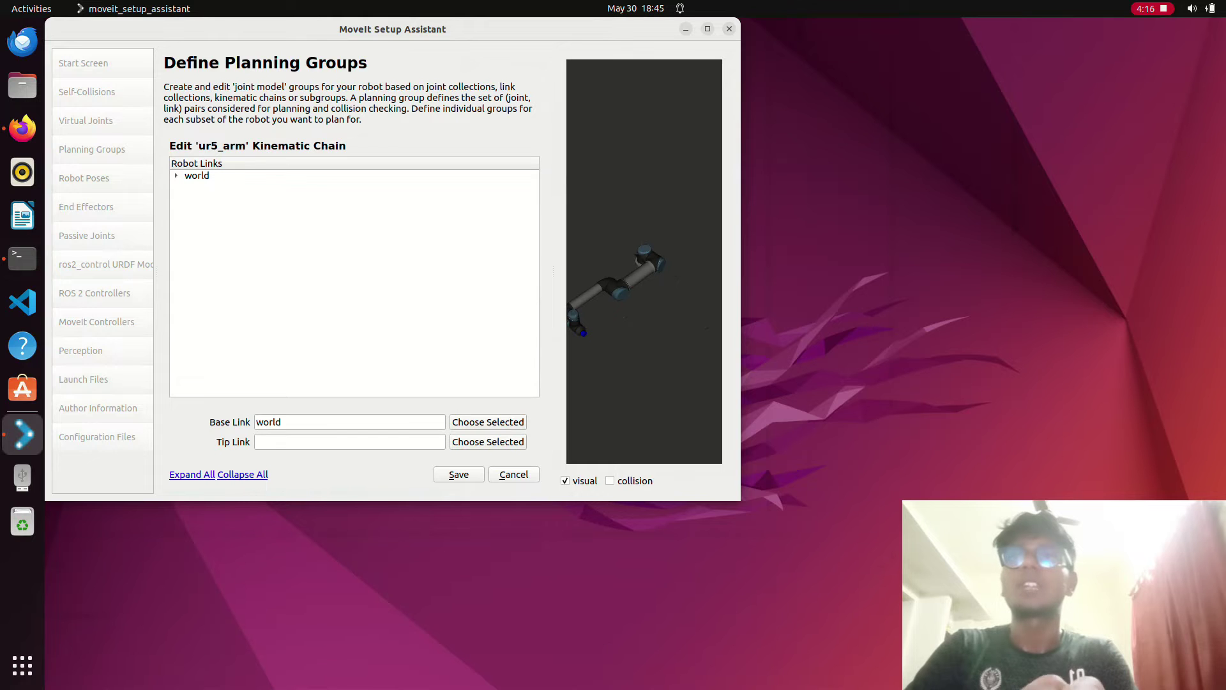
left_click(175, 175)
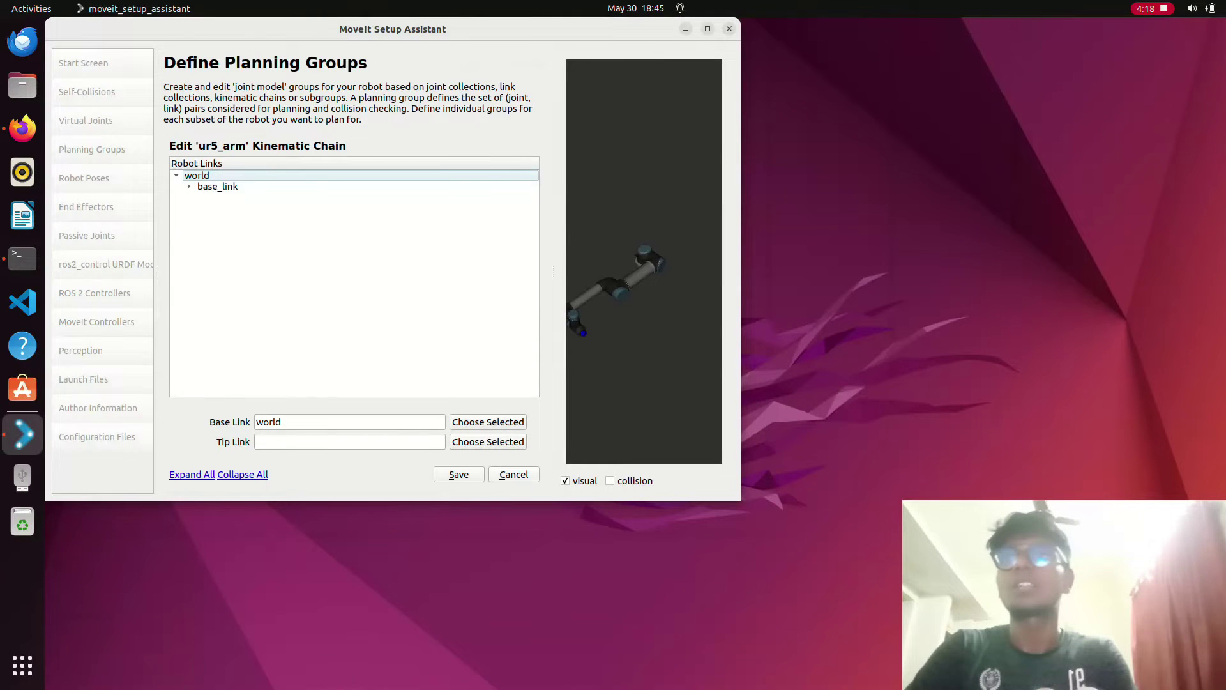
left_click(189, 186)
left_click(202, 207)
left_click(215, 218)
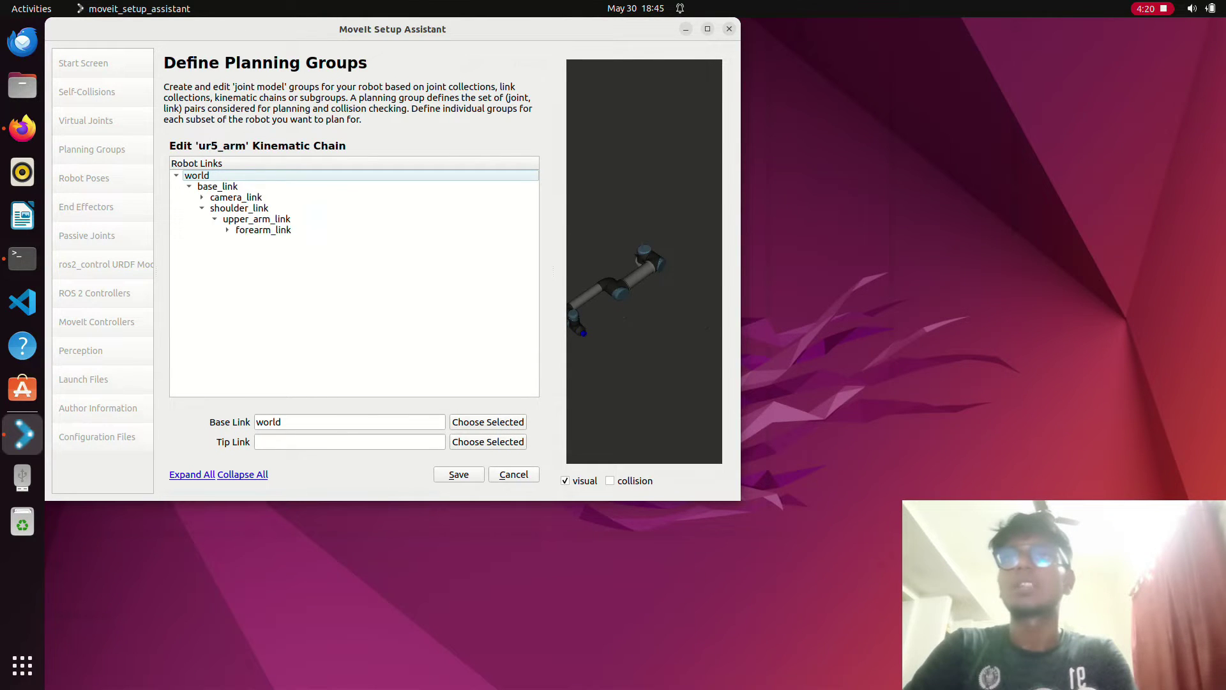
left_click(227, 229)
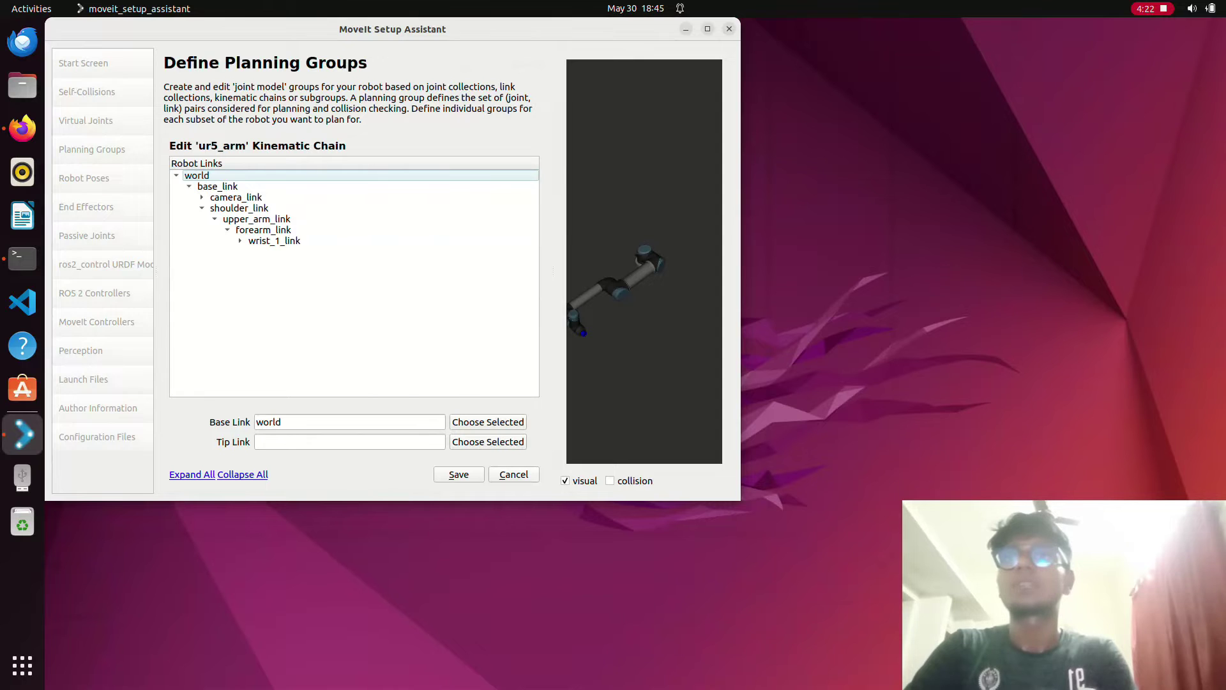
left_click(240, 240)
left_click(252, 251)
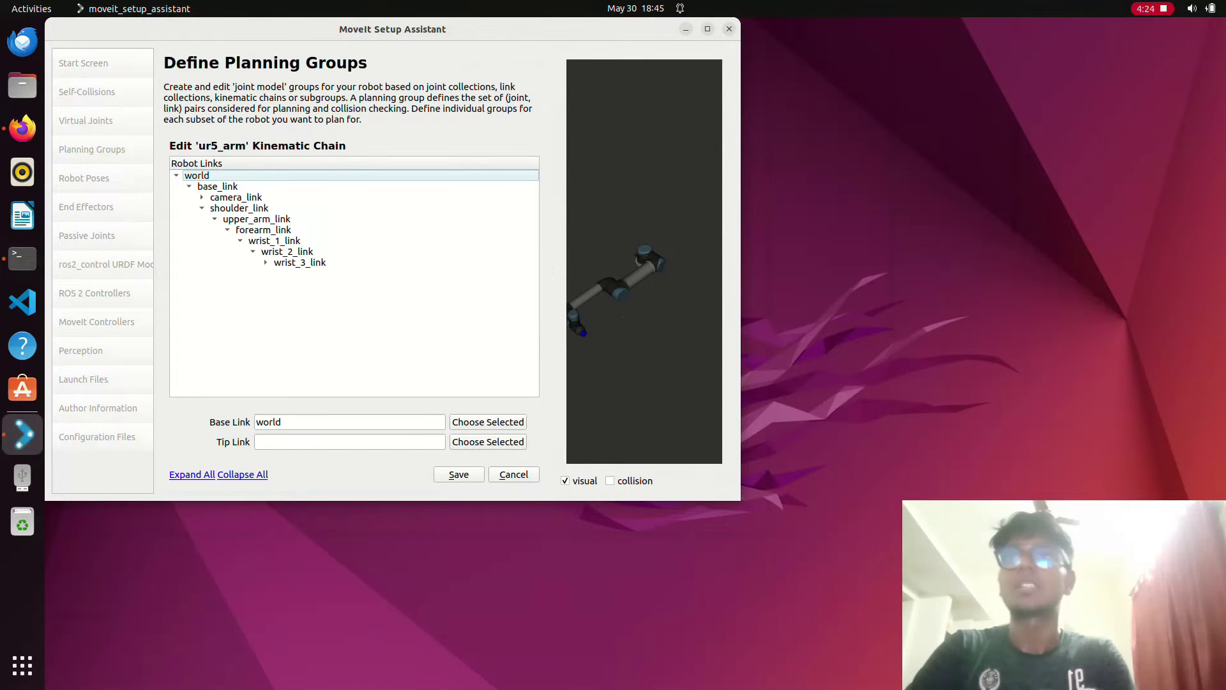
left_click(265, 262)
left_click(297, 284)
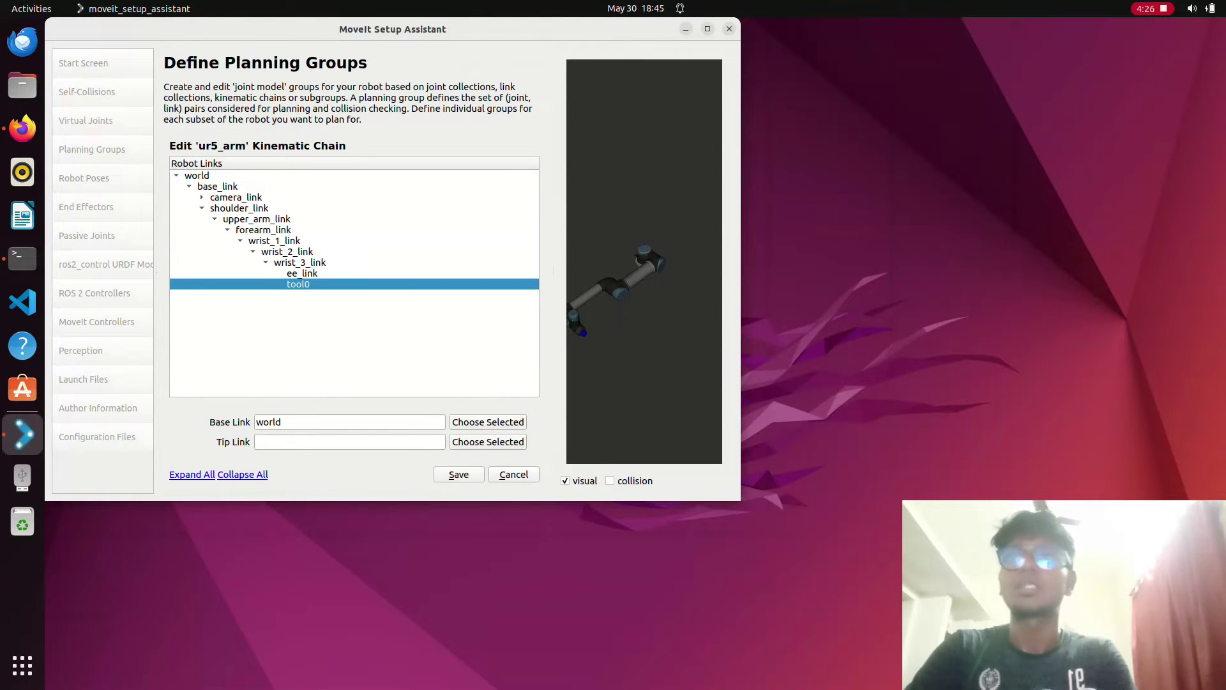
left_click(488, 442)
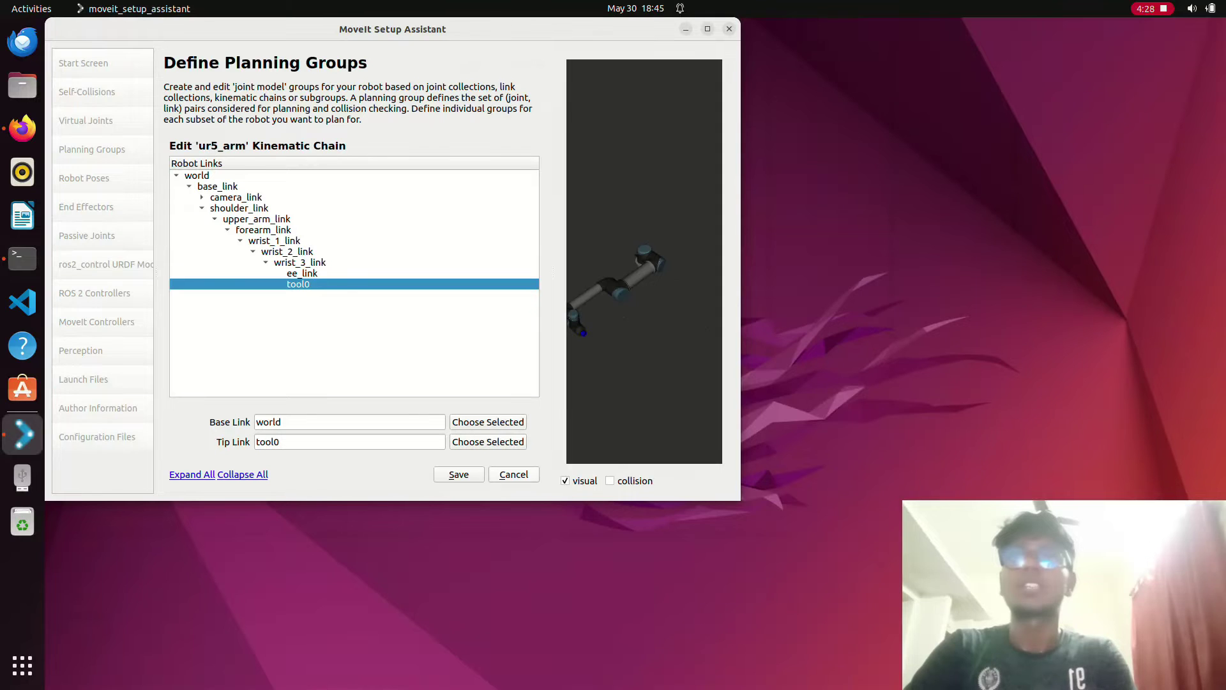
left_click(459, 473)
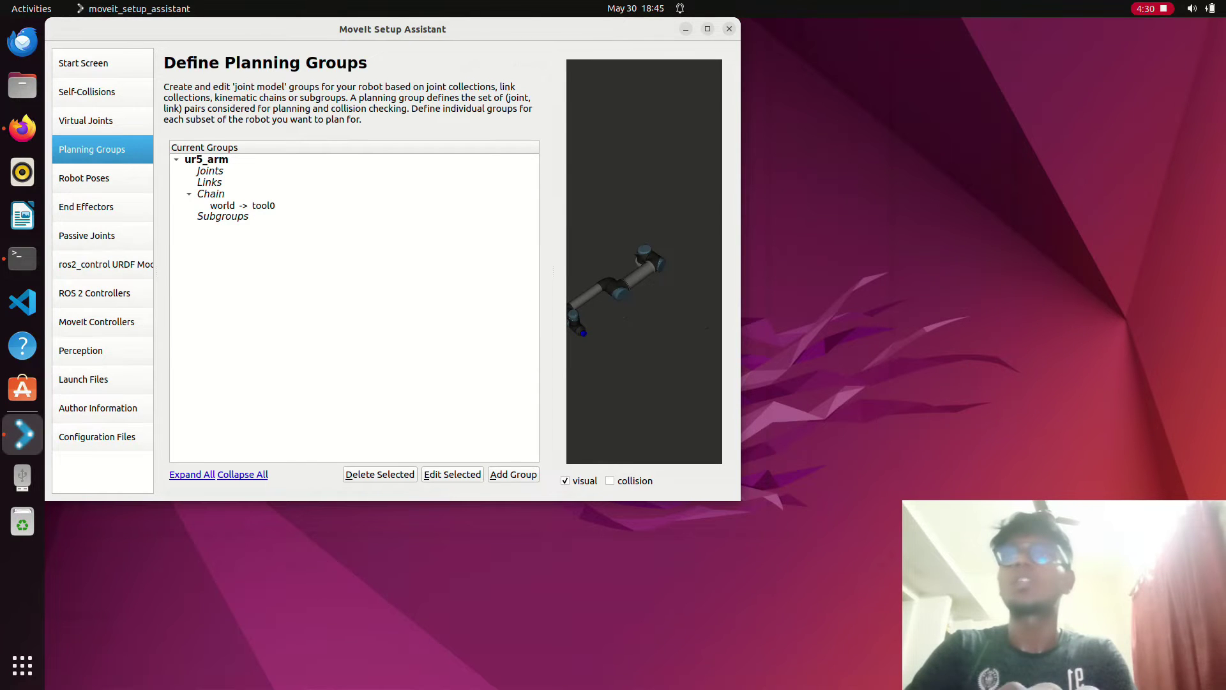
left_click(84, 177)
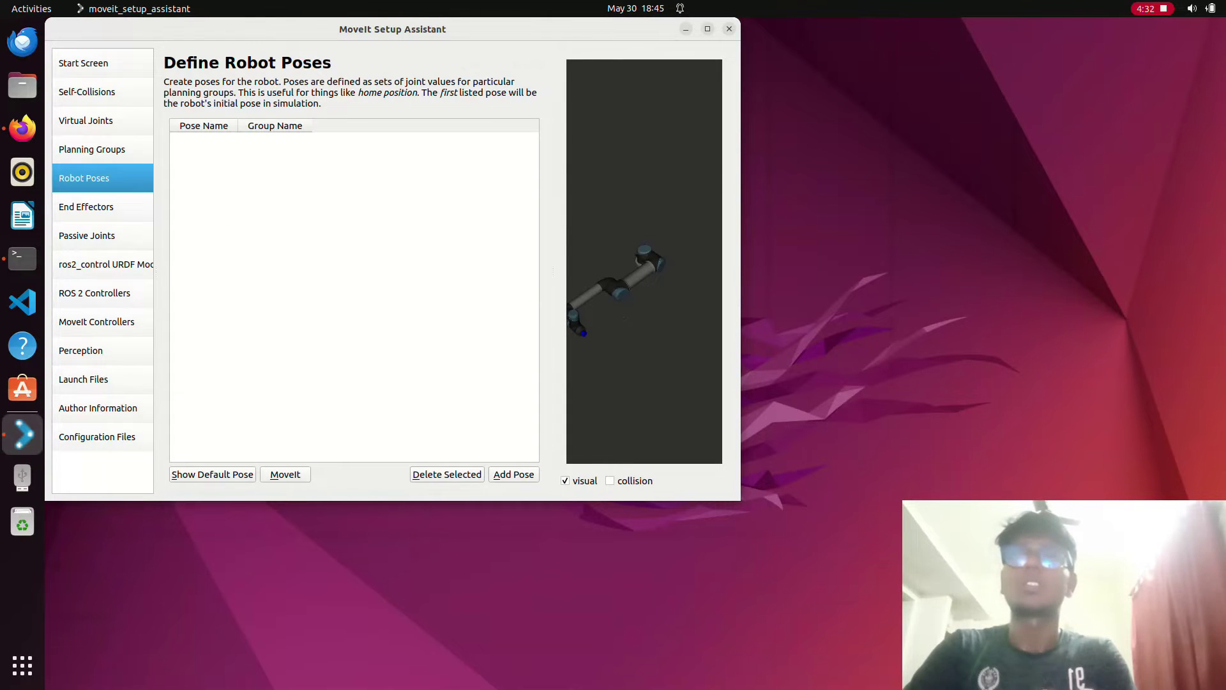
- Save pose 'home' with shoulder pan 0.6596, shoulder lift -1.9092 and elbow 1.8224
key("alt+a")
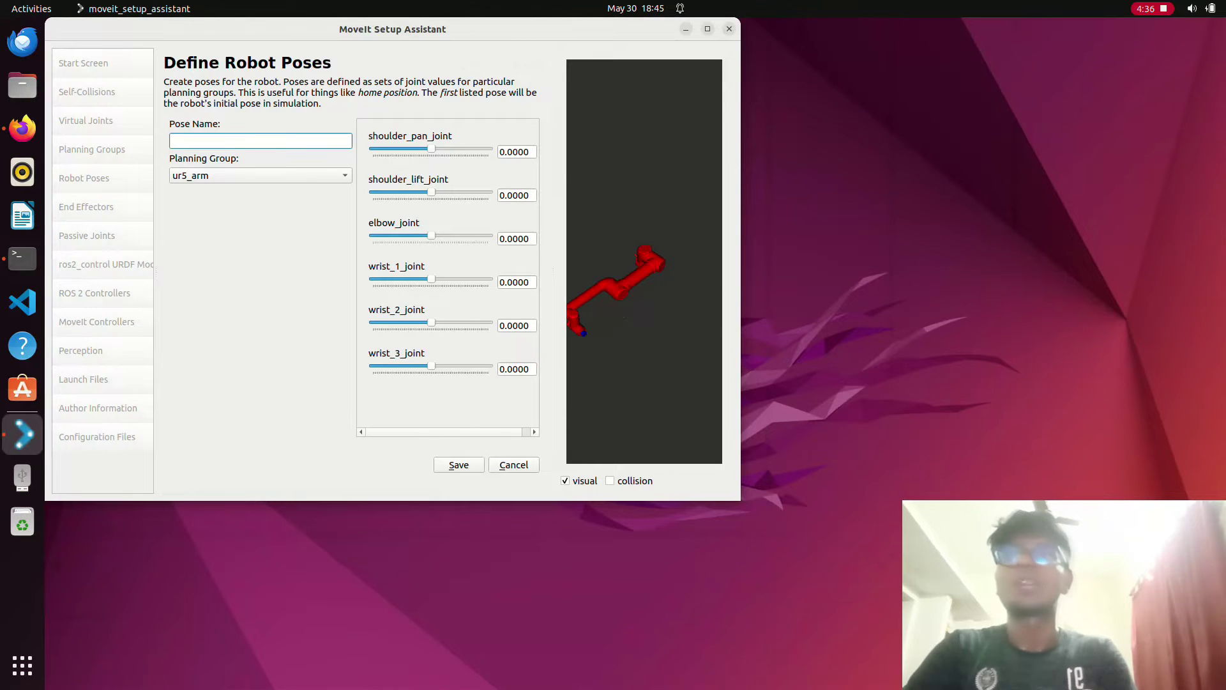
type("home")
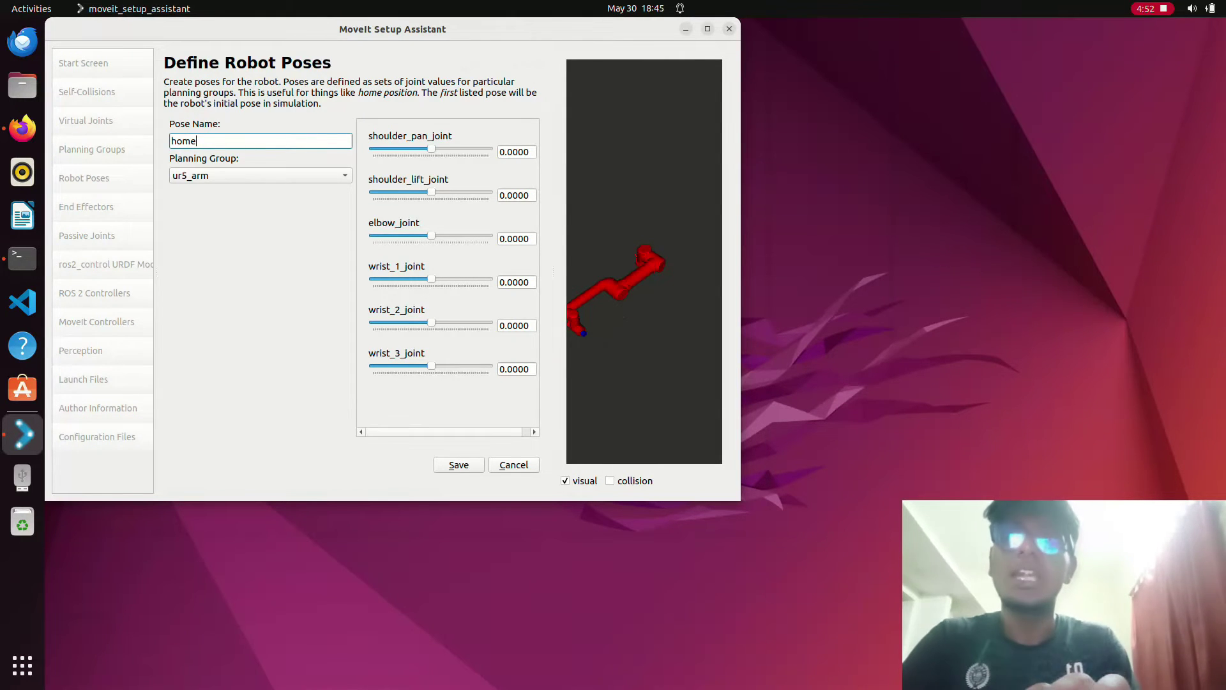
left_click_drag(431, 148, 437, 148)
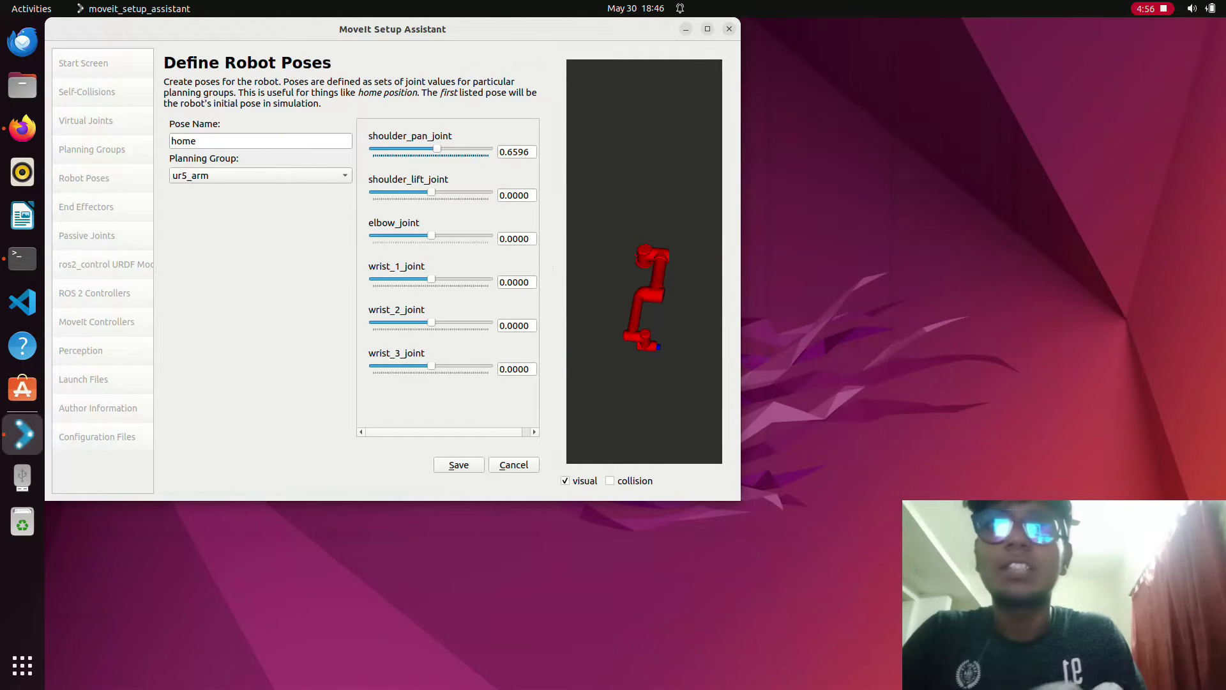
key("super+Up")
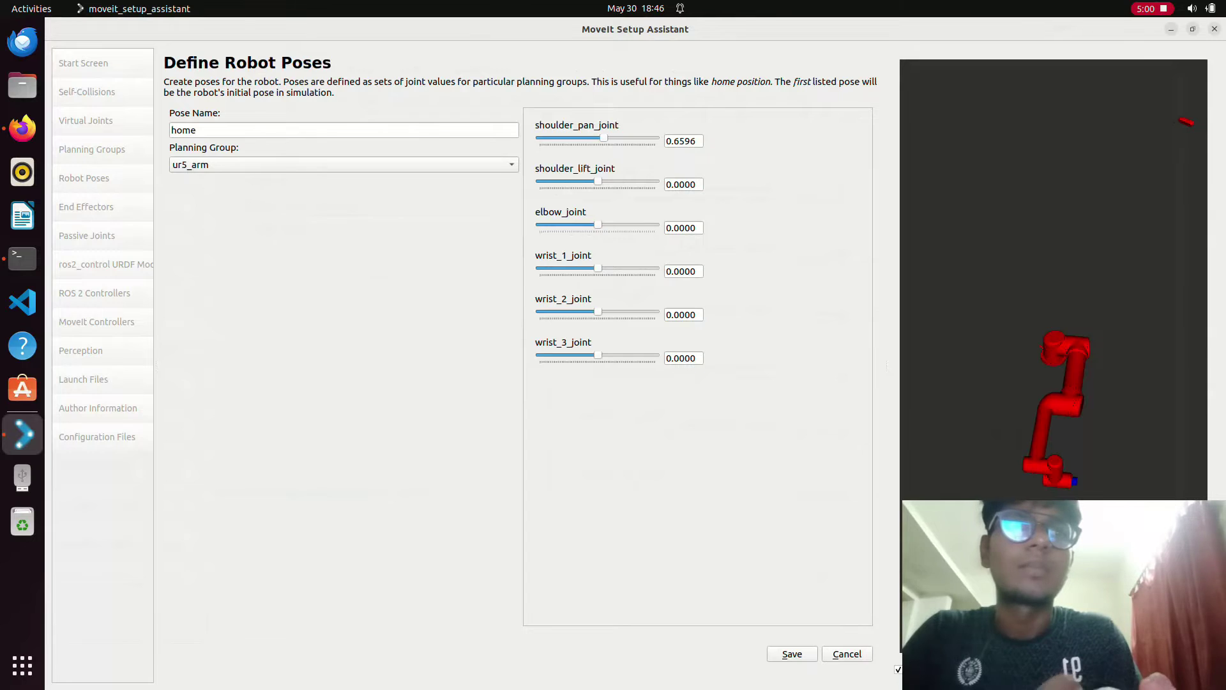
left_click_drag(598, 181, 580, 181)
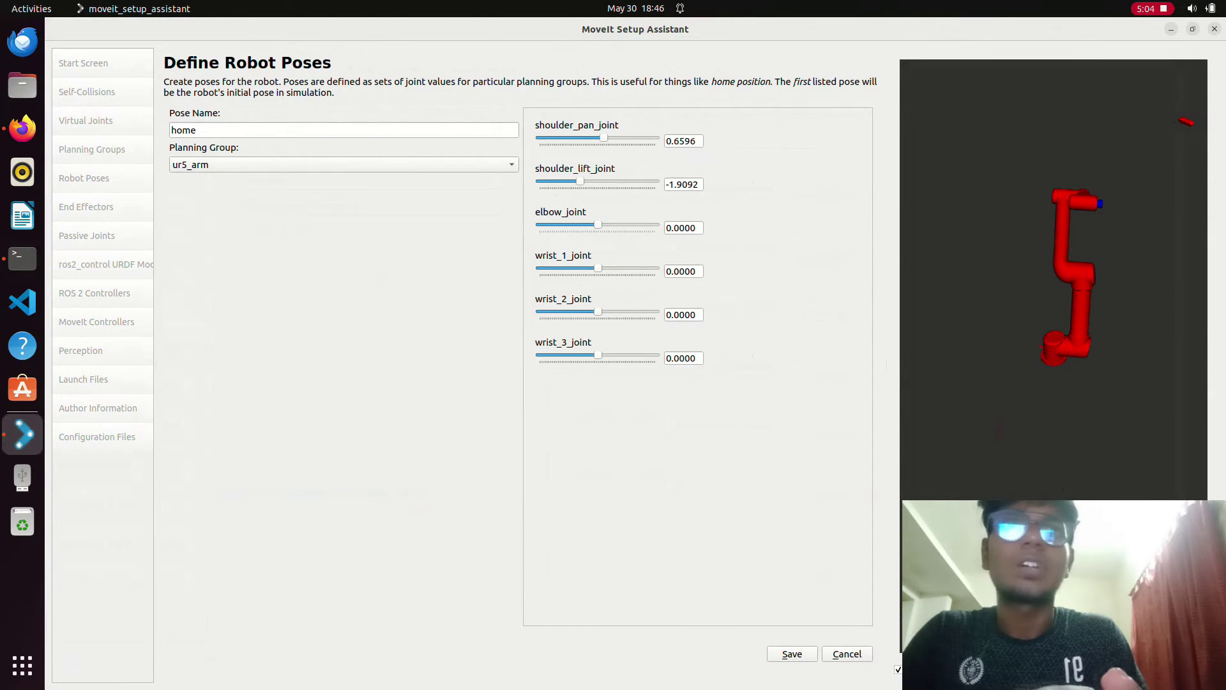
left_click_drag(598, 225, 631, 225)
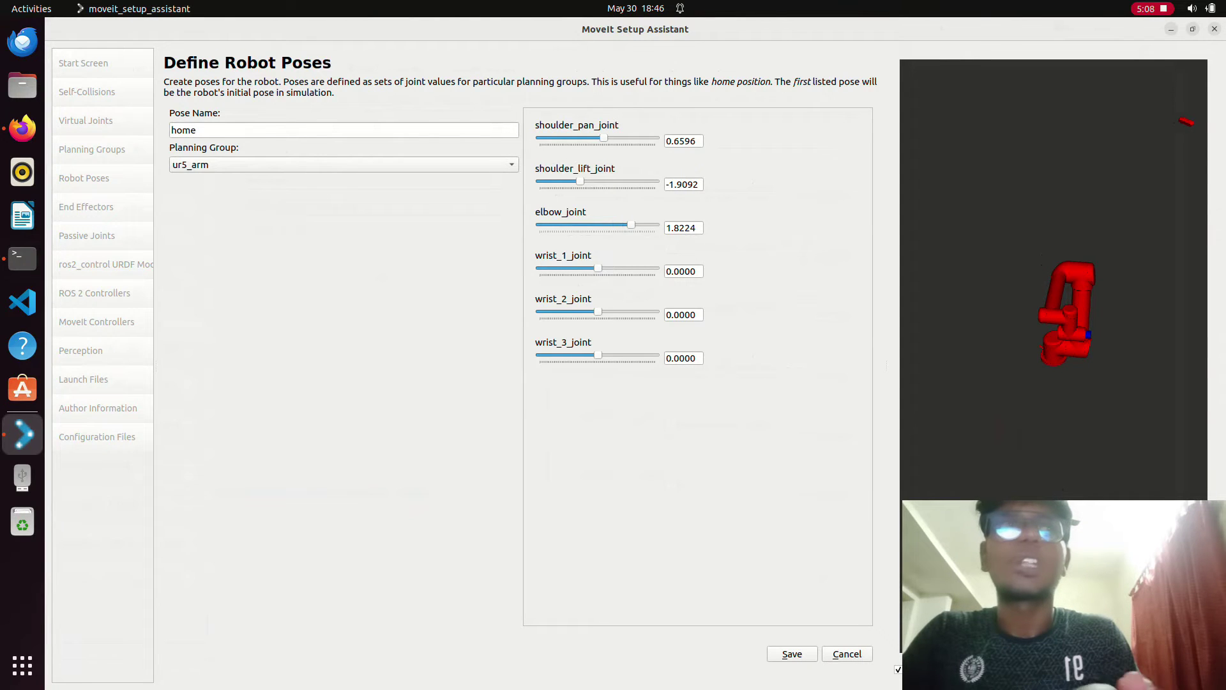
key("super+Down")
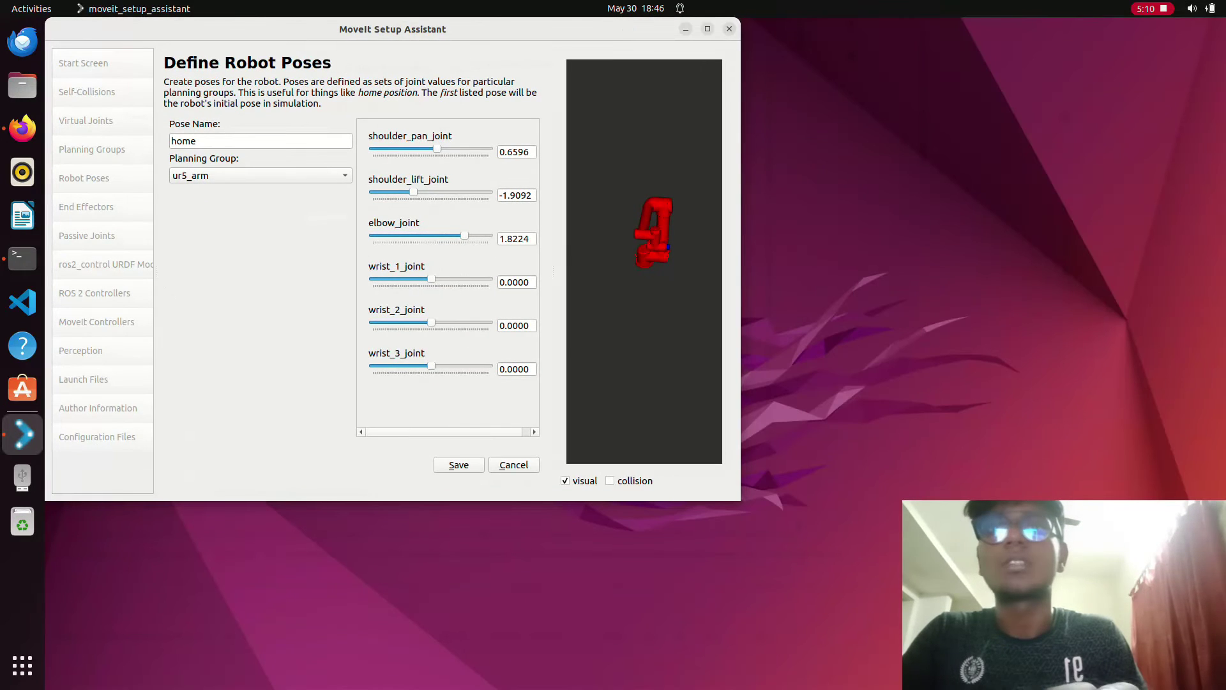
left_click(459, 464)
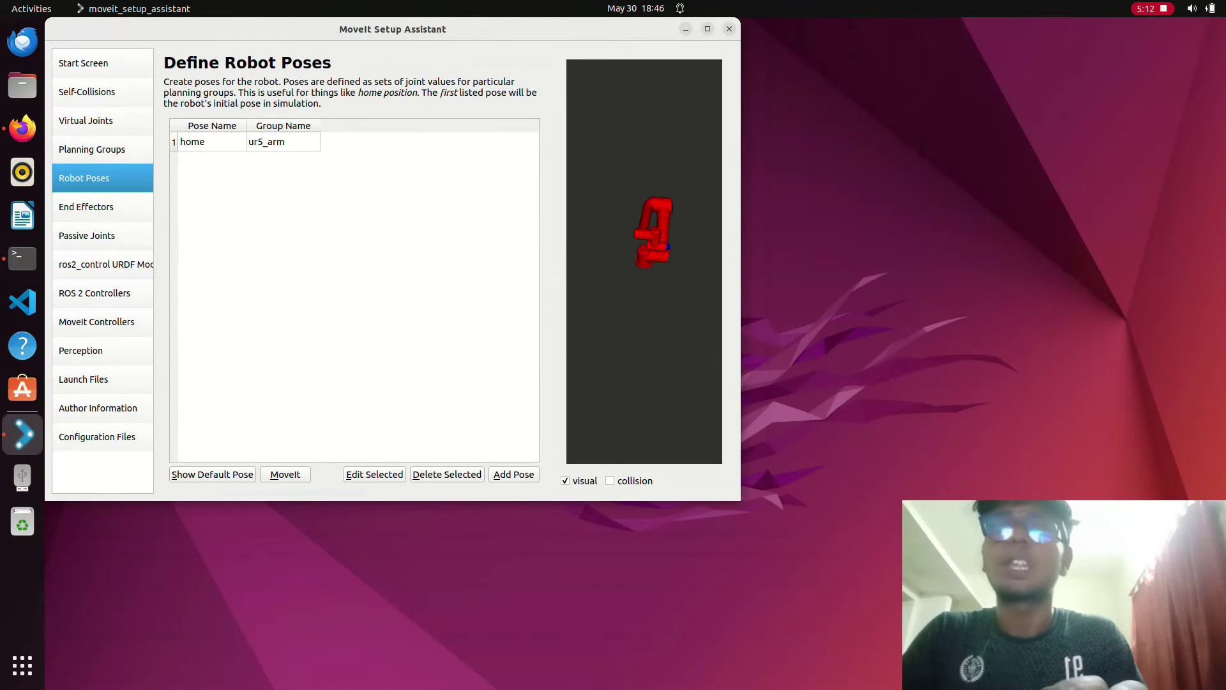
key("alt+a")
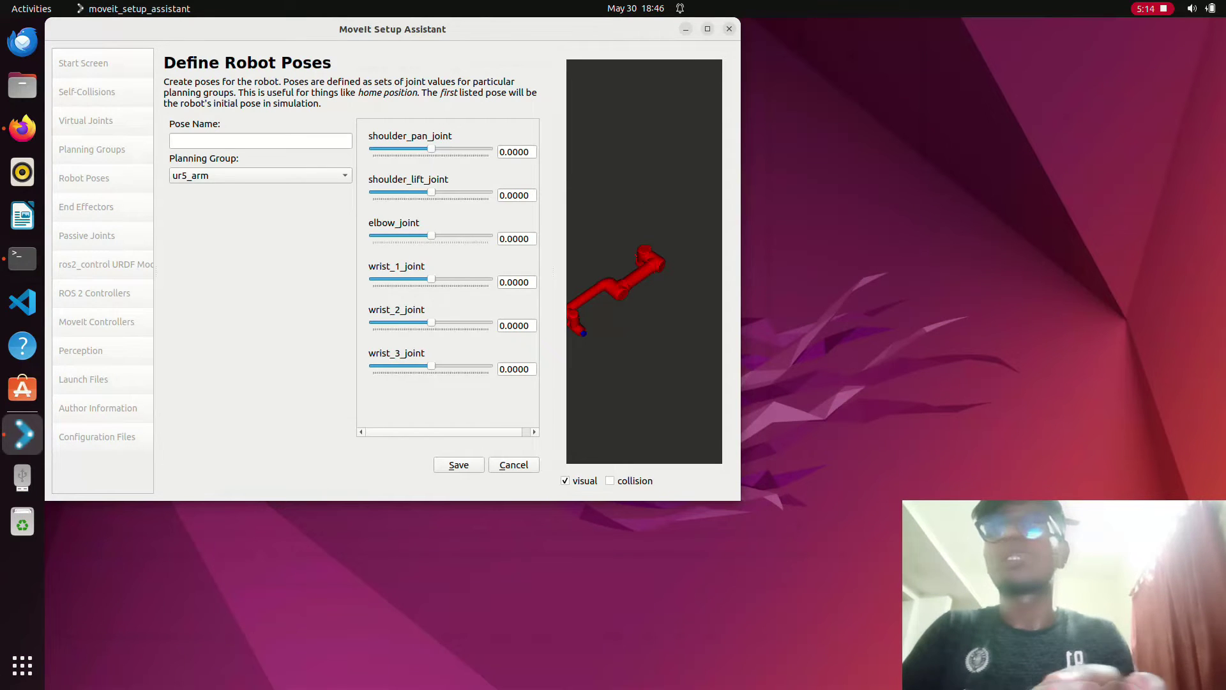
- Save collision-free pose 'sleep' with shoulder pan 0.7290, shoulder lift -0.7290, elbow -2.5861
type("sleep")
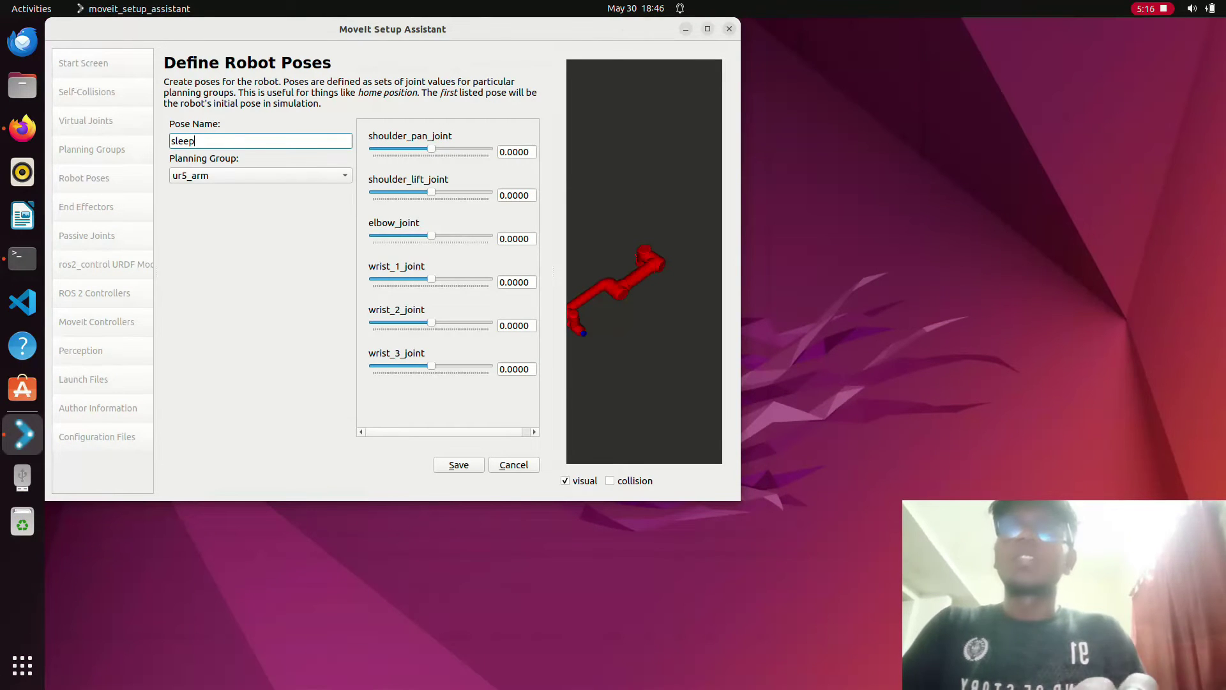
left_click_drag(431, 148, 437, 148)
left_click_drag(431, 235, 394, 234)
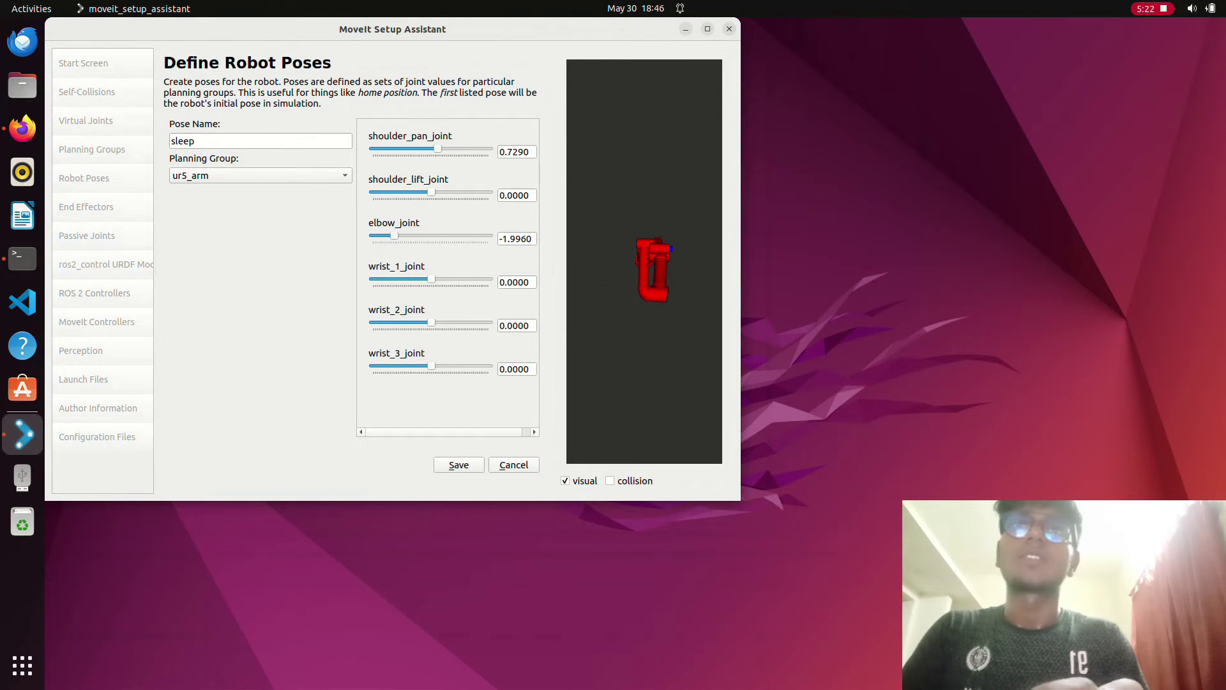
left_click_drag(431, 192, 424, 192)
left_click_drag(394, 235, 373, 235)
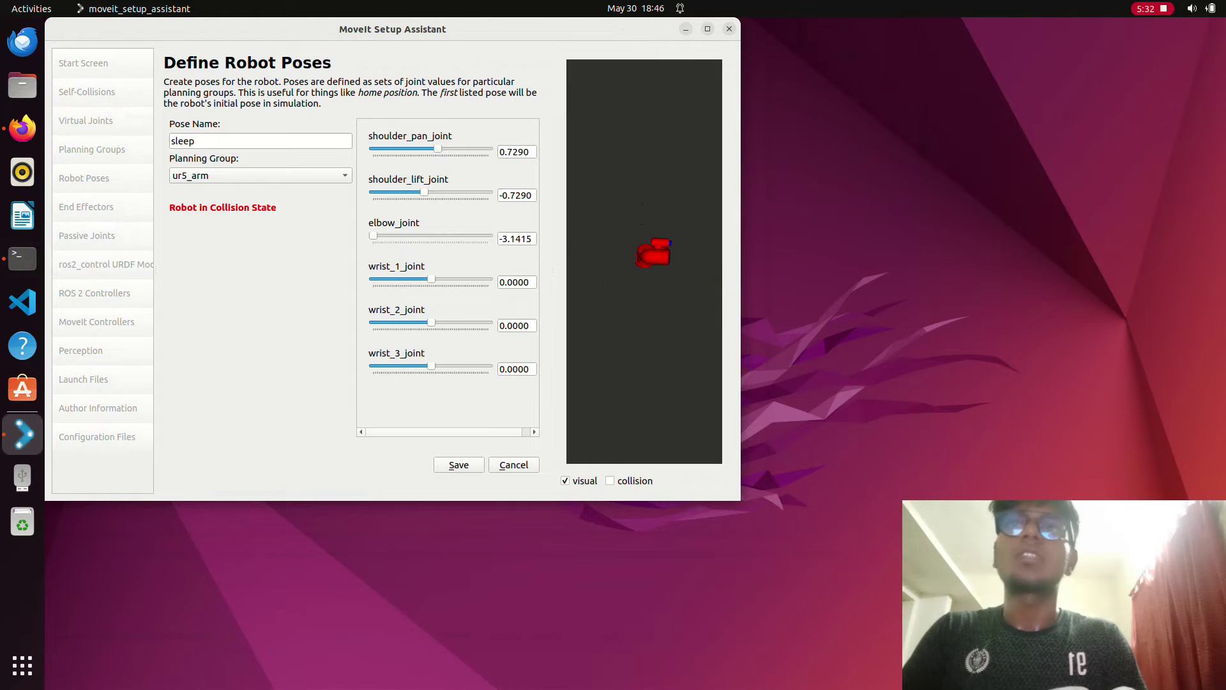
left_click_drag(373, 235, 383, 235)
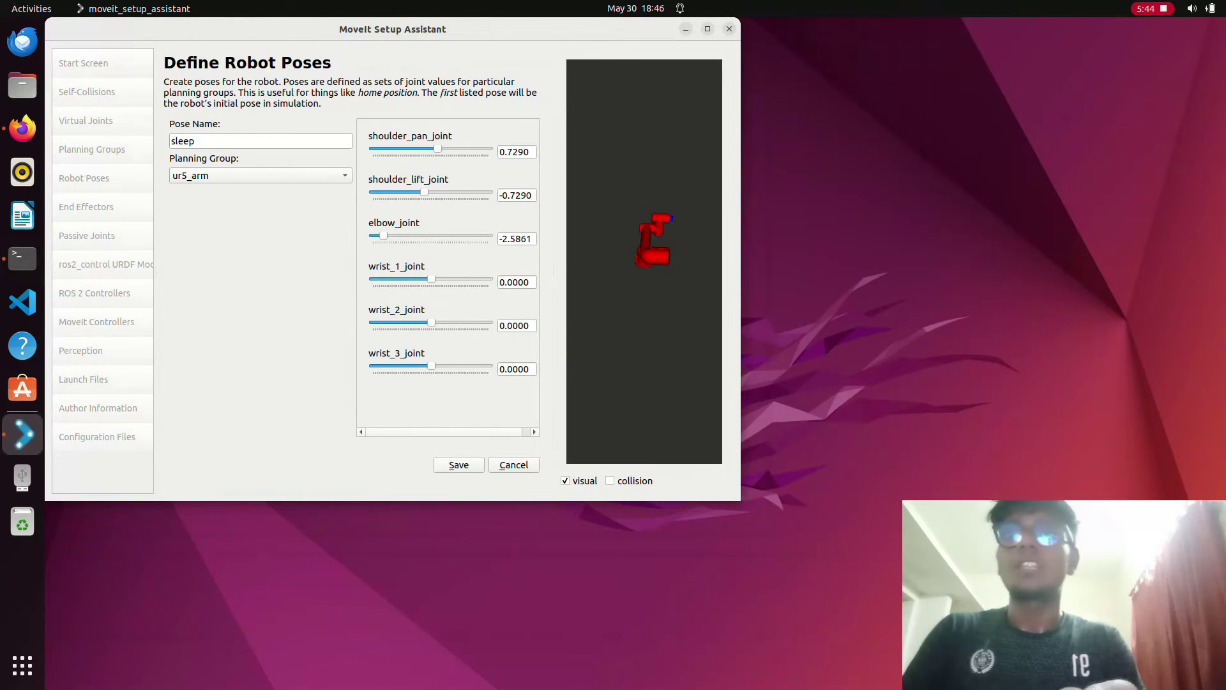
left_click(459, 464)
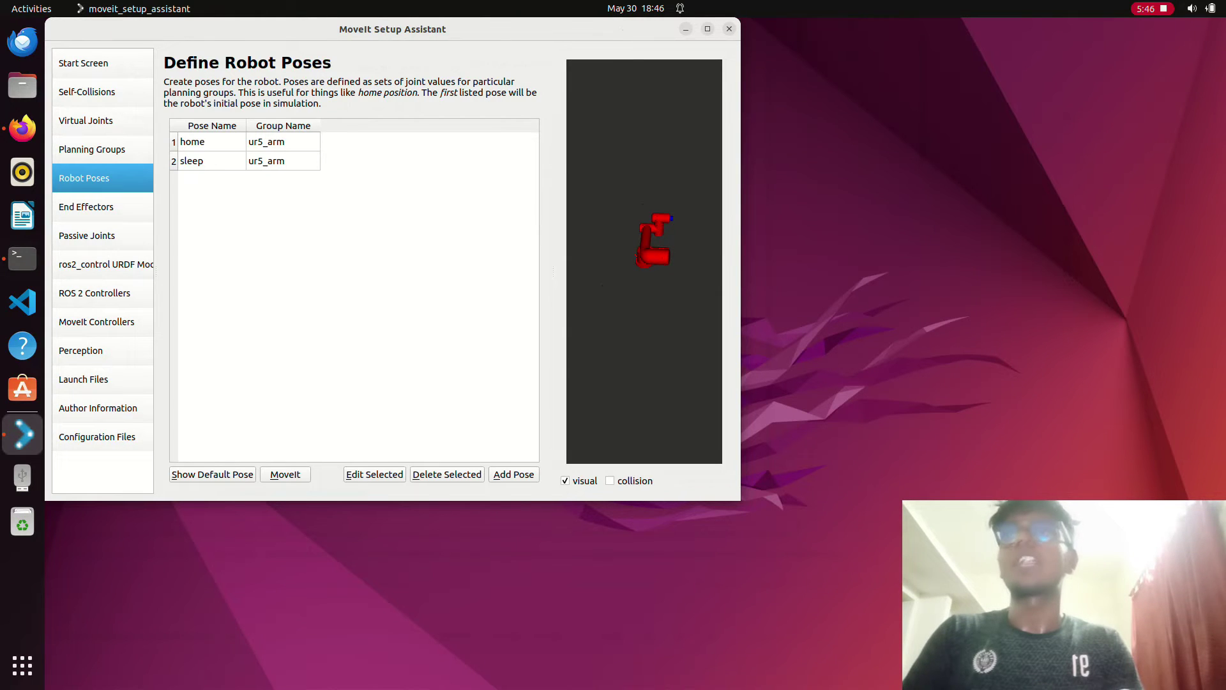
- Skip End Effectors and move wrist_3_joint into the passive joints list
left_click(86, 206)
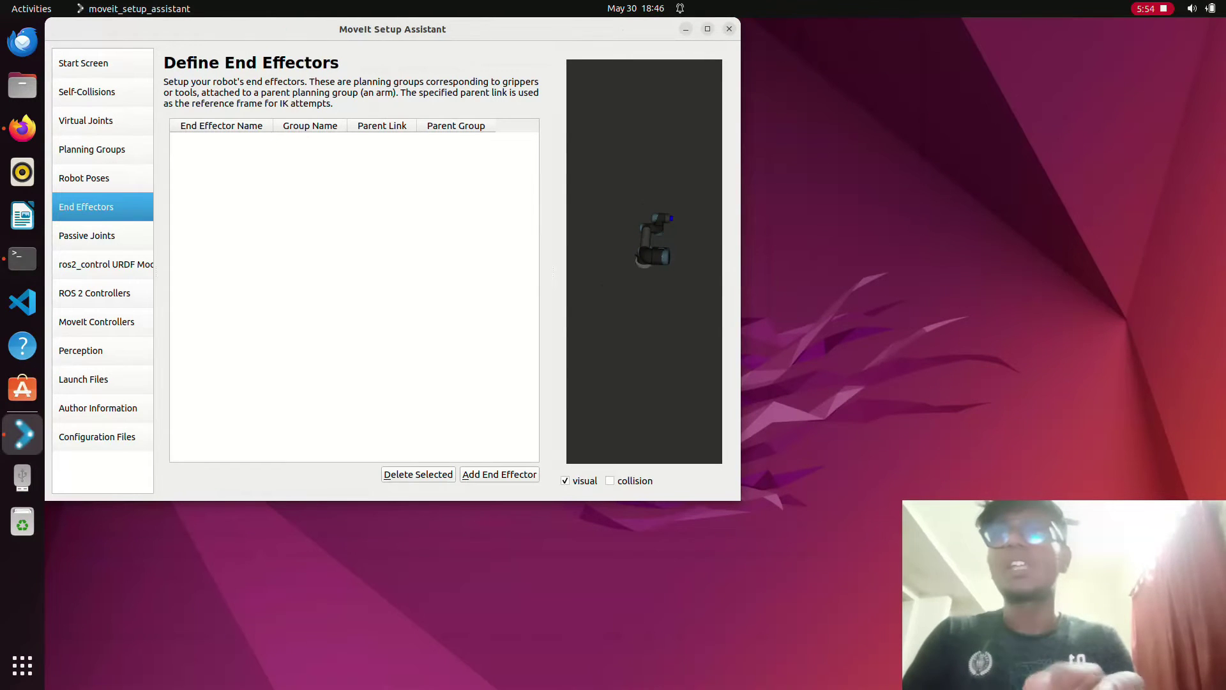
left_click(86, 235)
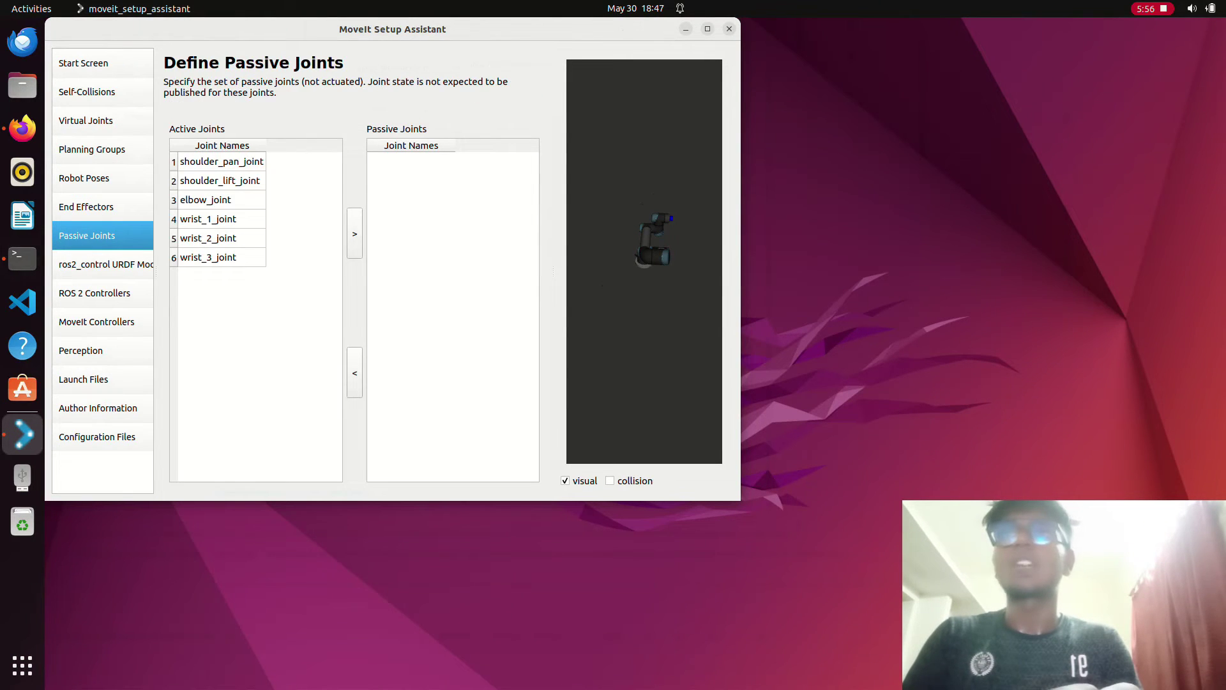
left_click(208, 256)
left_click(209, 237)
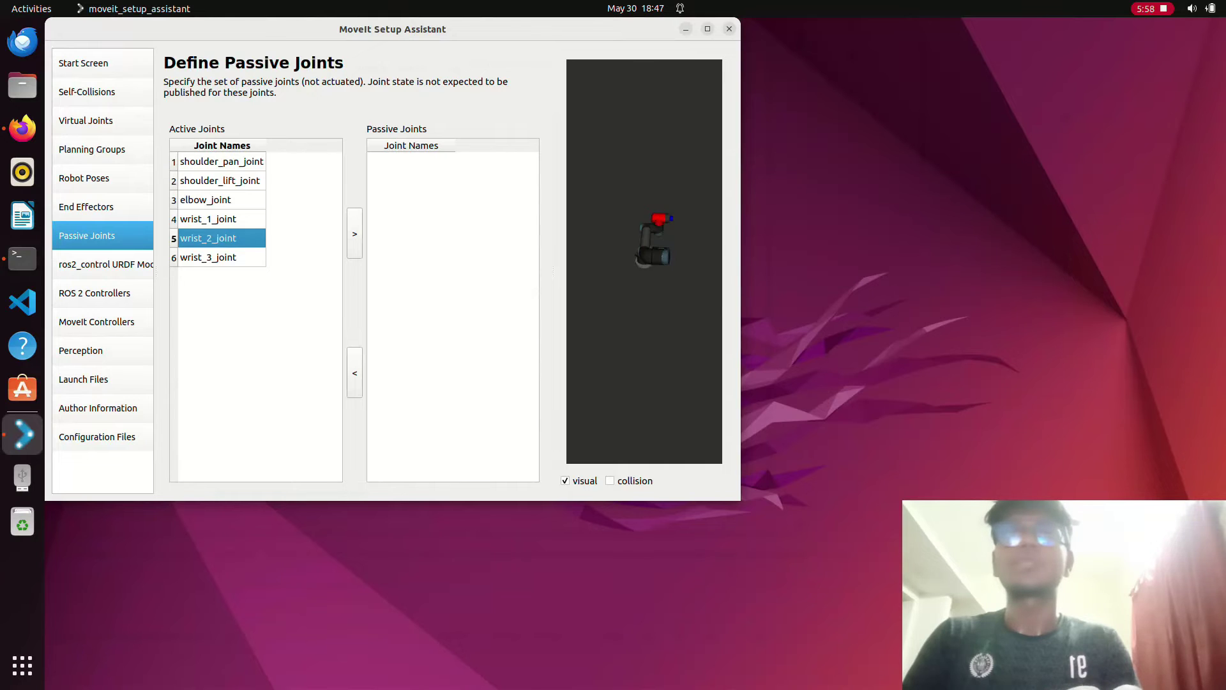
left_click(208, 257)
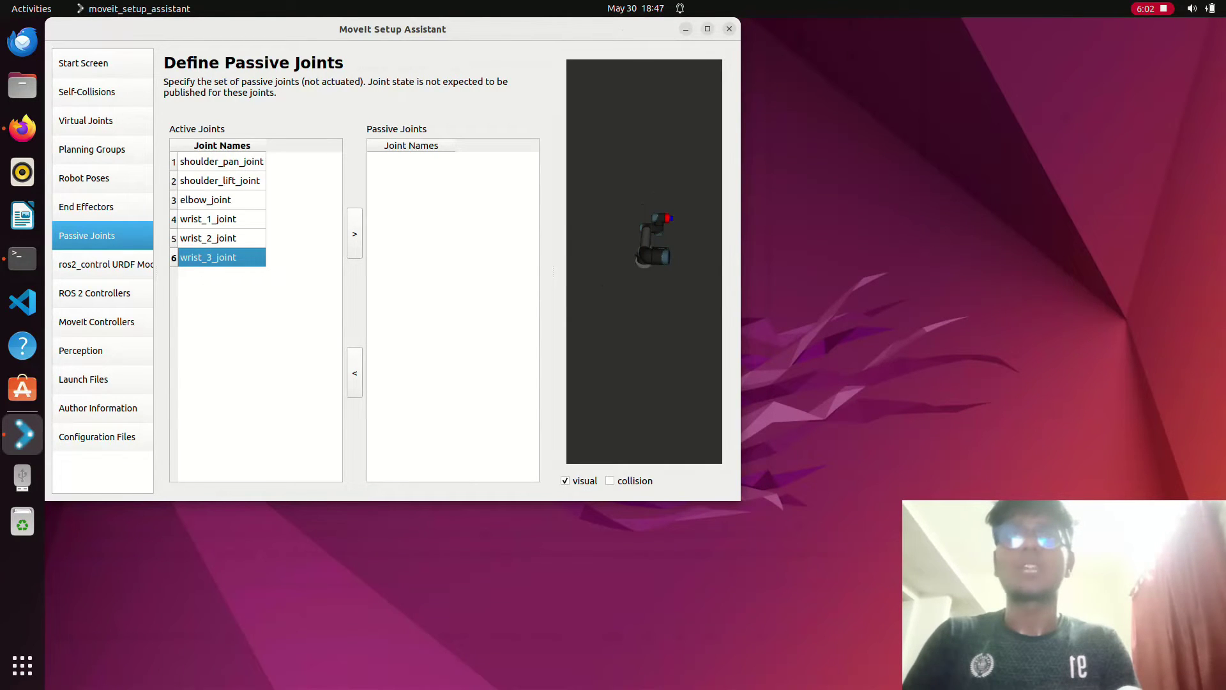
left_click(354, 233)
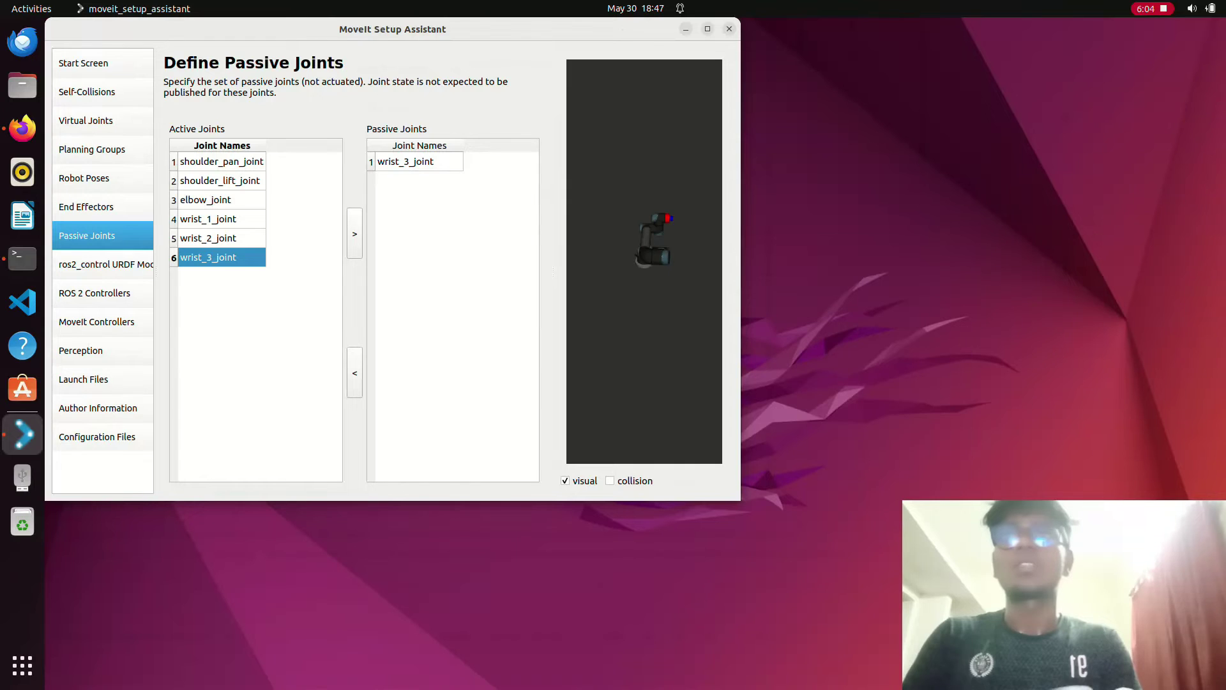
- Inspect each remaining arm joint in the robot preview
left_click(208, 238)
left_click(208, 219)
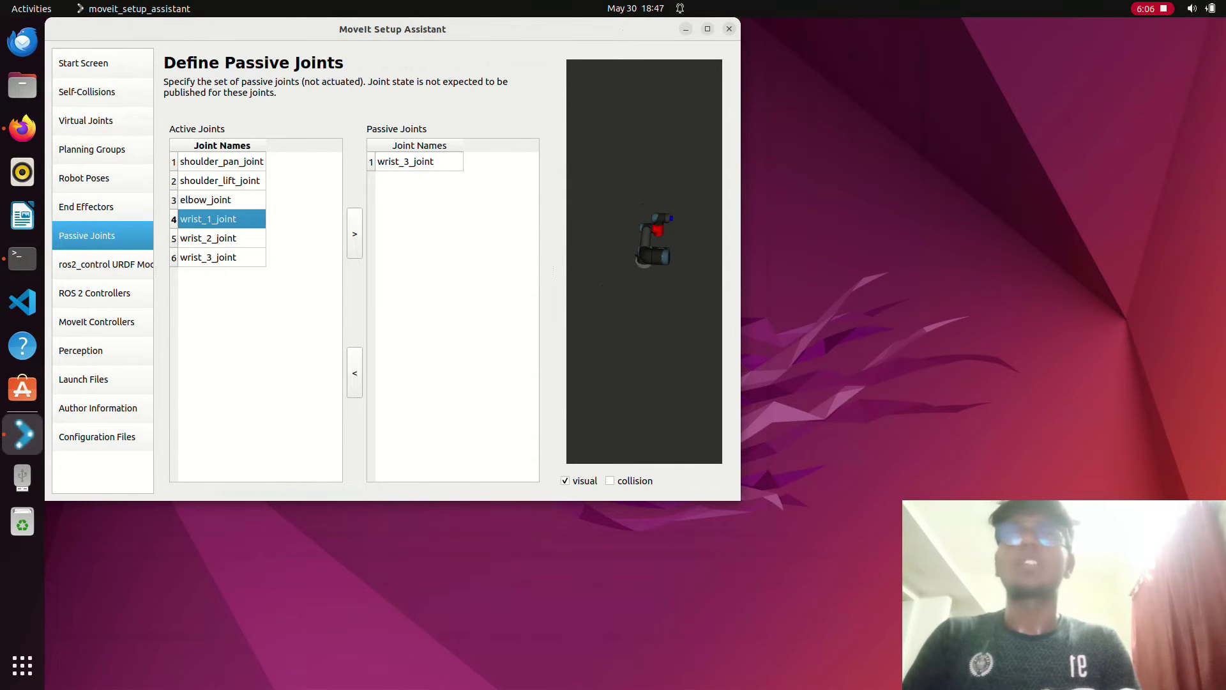
left_click(205, 199)
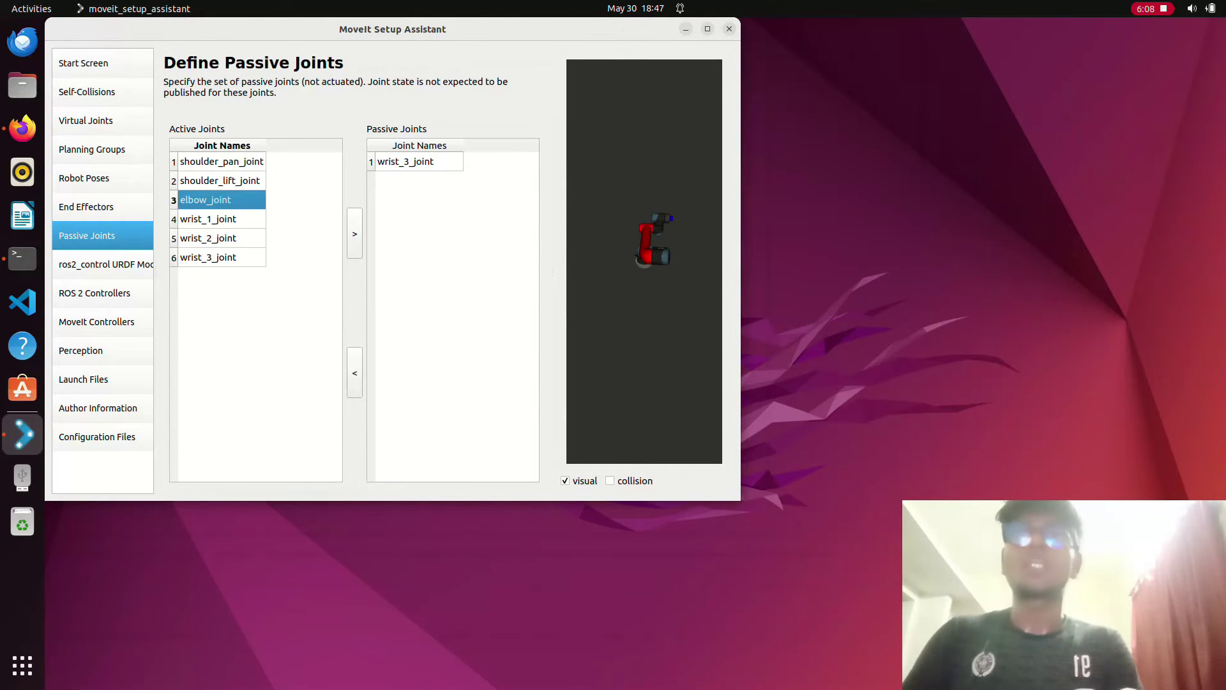
left_click(220, 180)
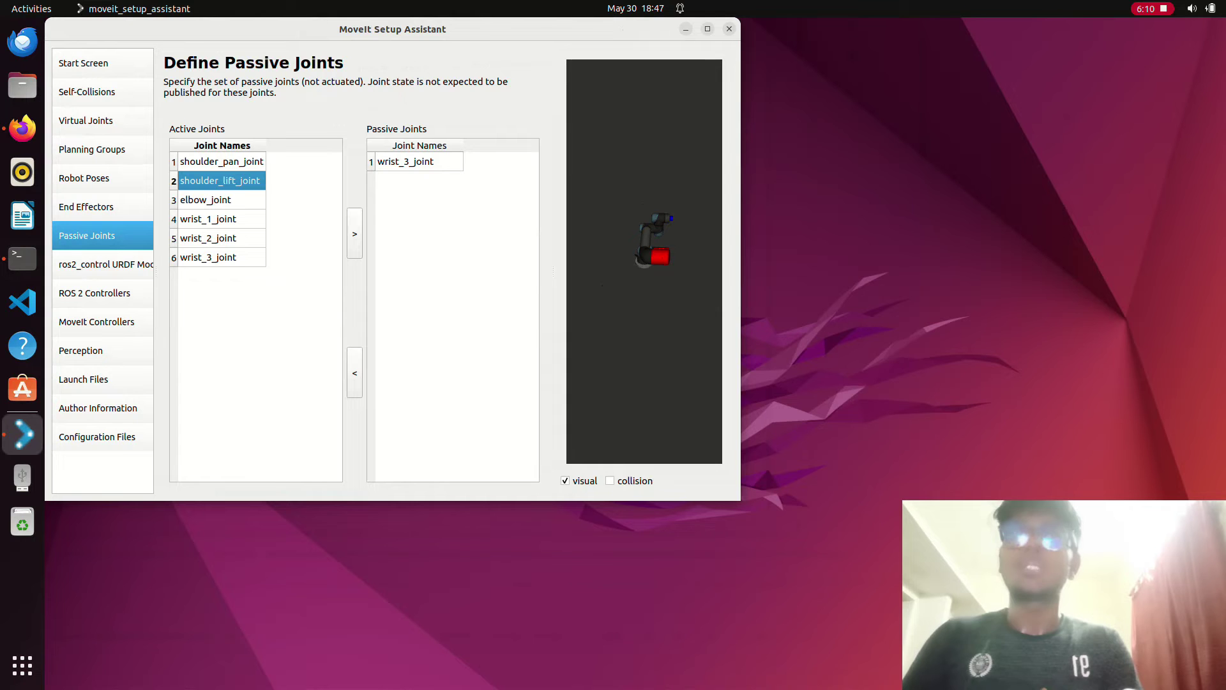
left_click(222, 161)
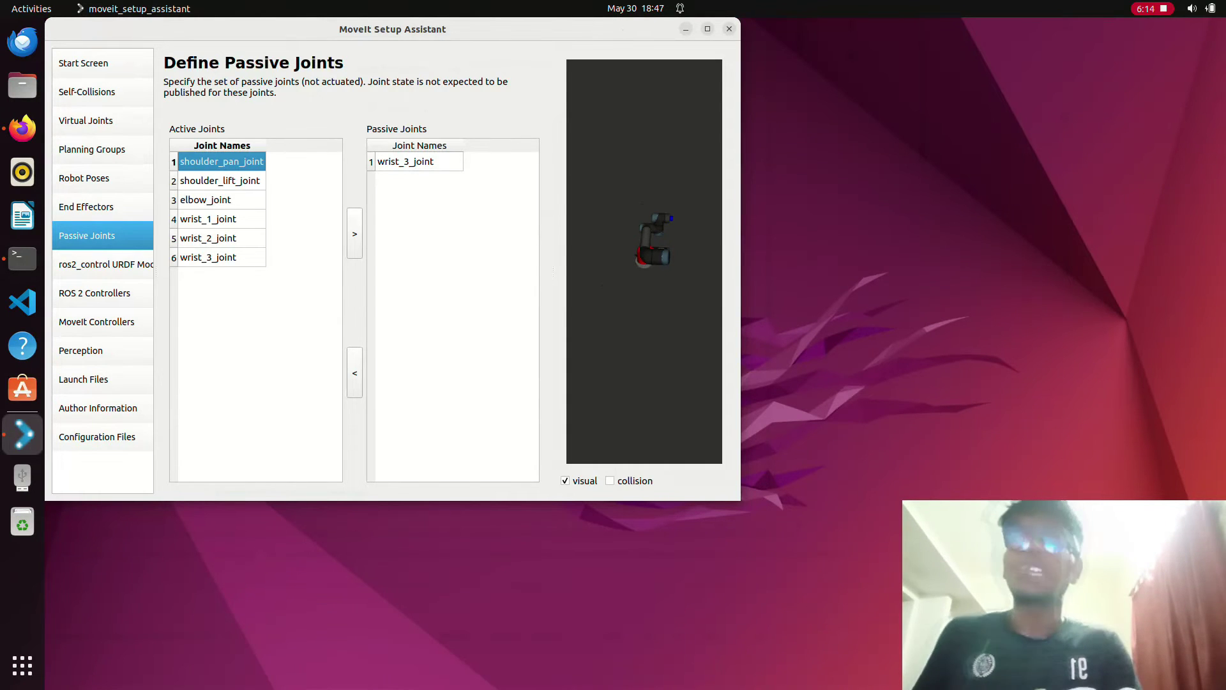
left_click(208, 256)
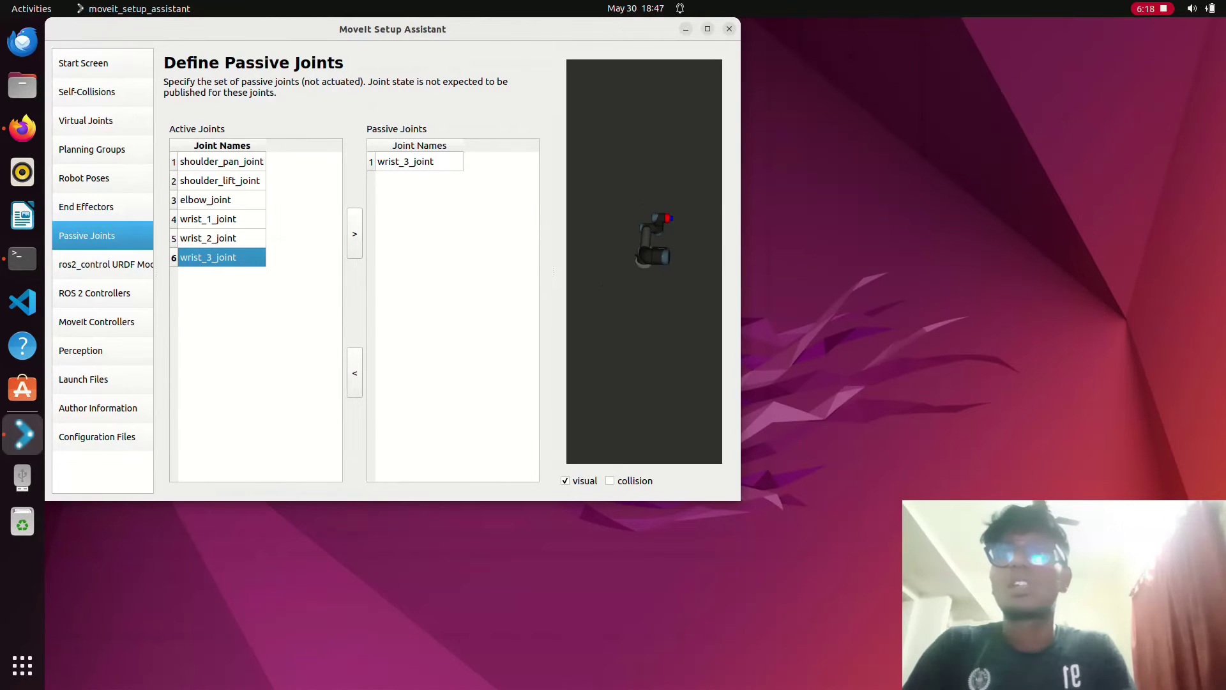
left_click(102, 263)
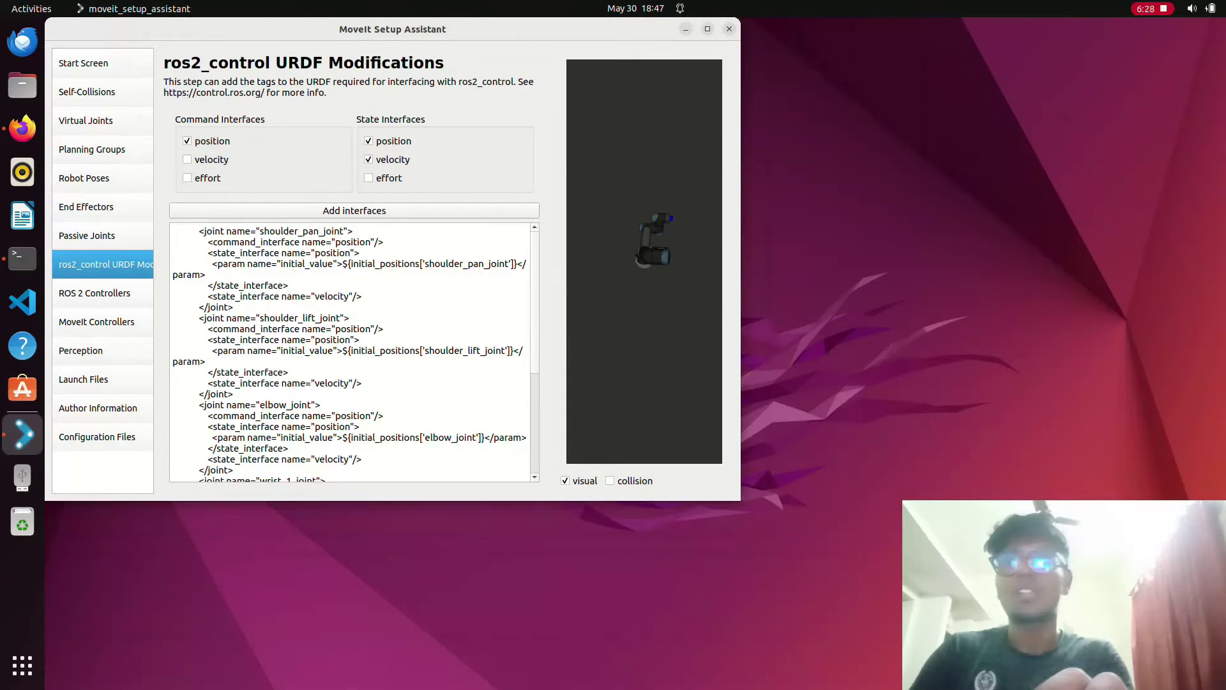
- Add velocity as a command interface and auto-add the ur5_arm_controller JointTrajectoryController
left_click(187, 159)
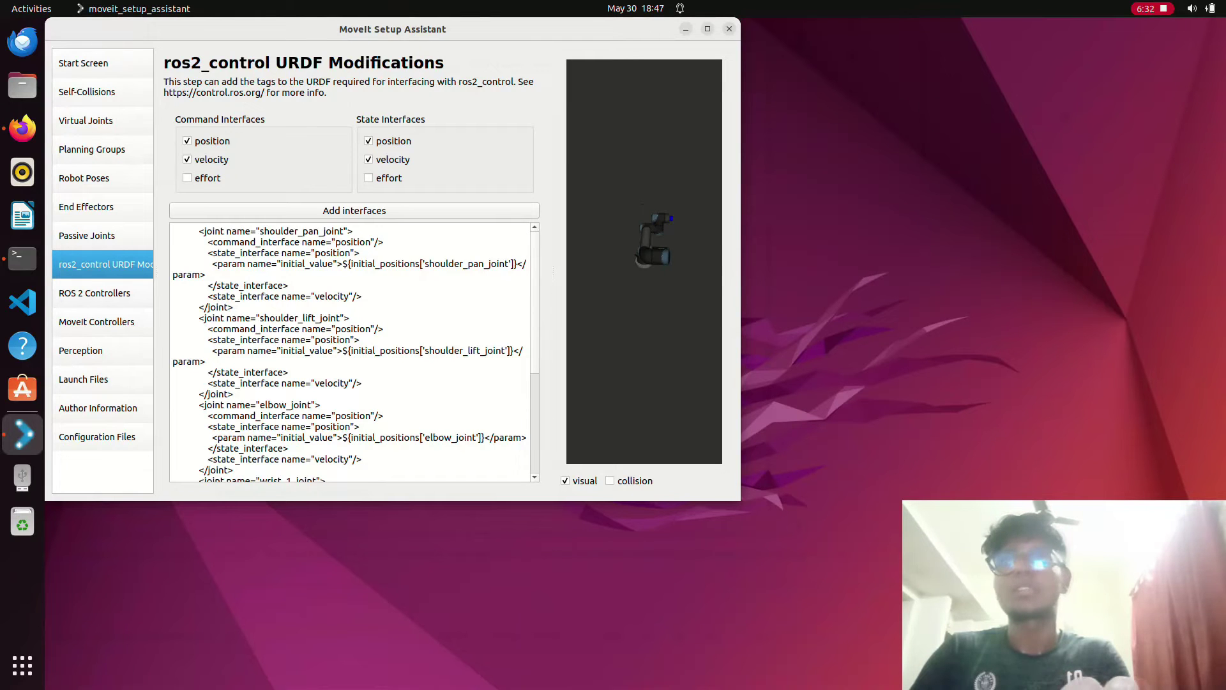
left_click(94, 293)
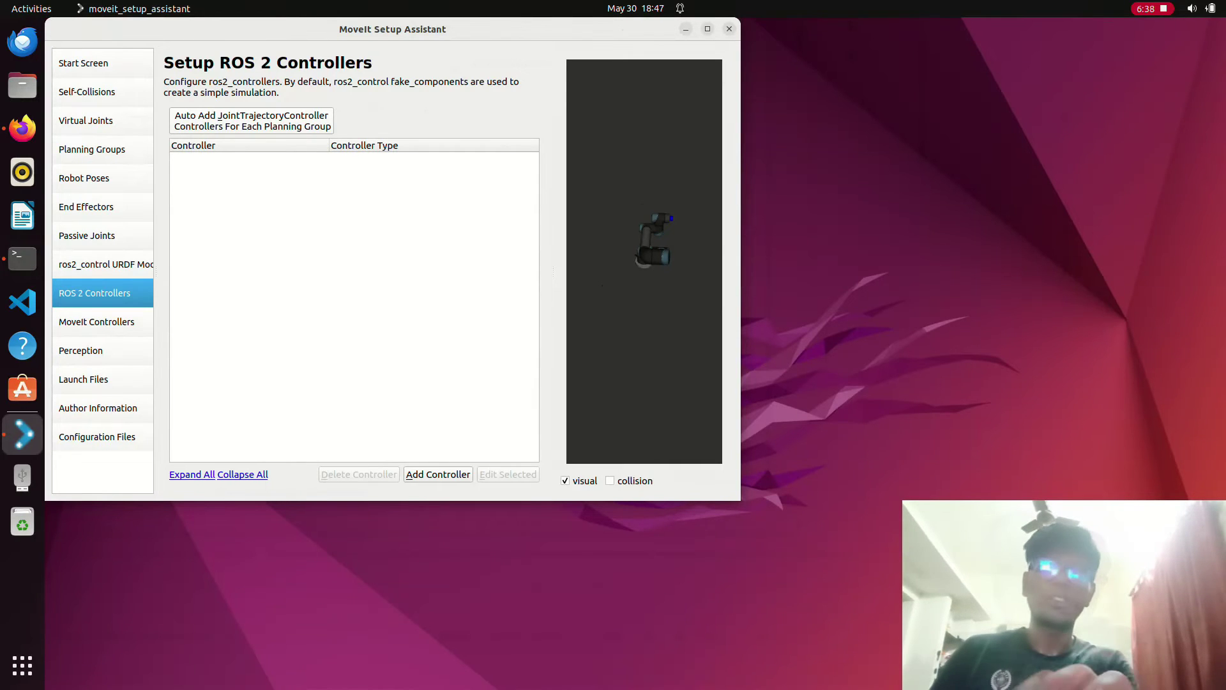
key("alt+j")
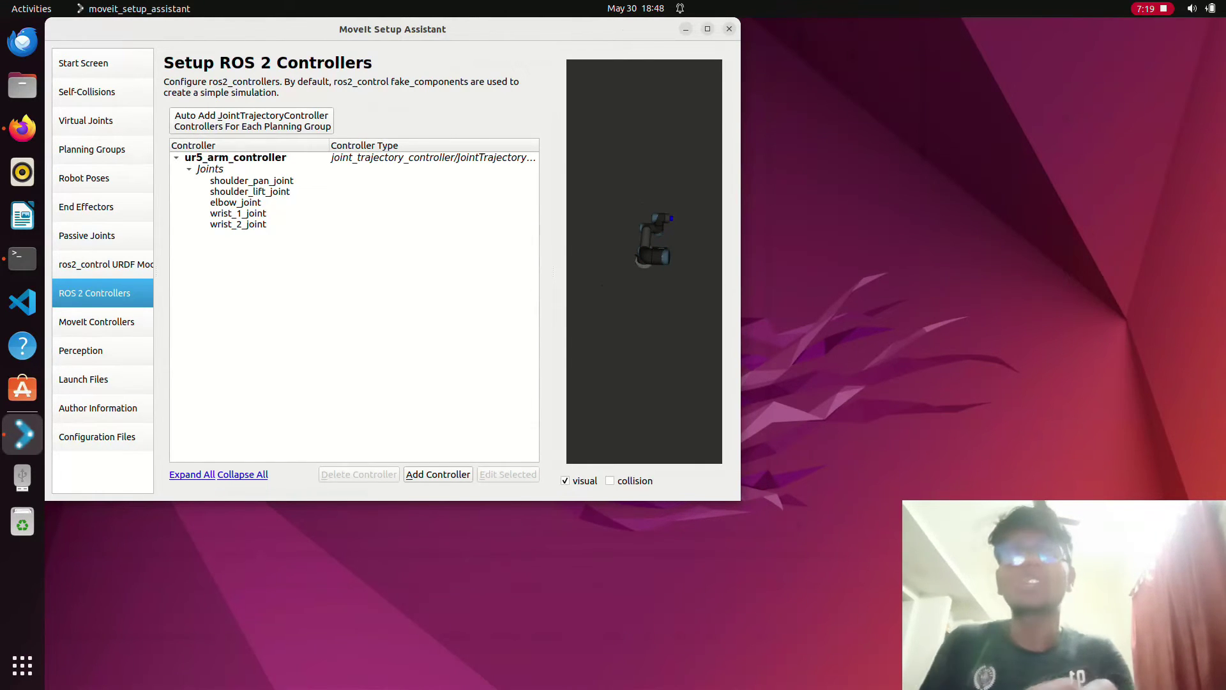
key("super+Up")
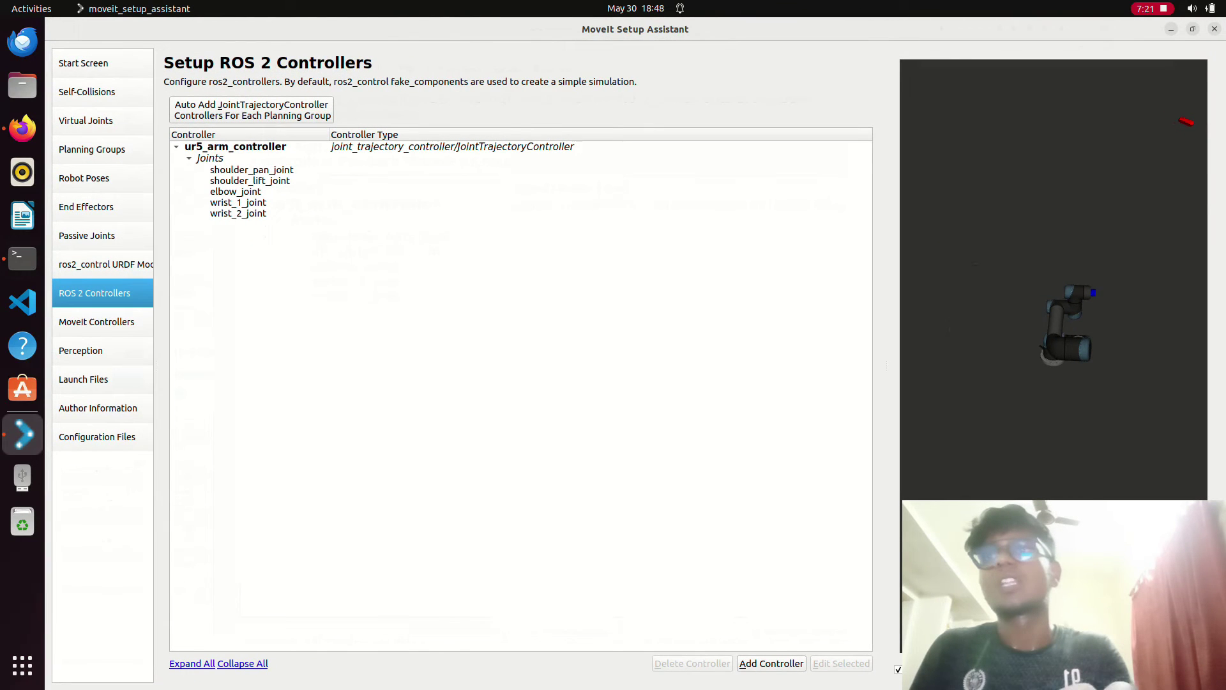
left_click(96, 322)
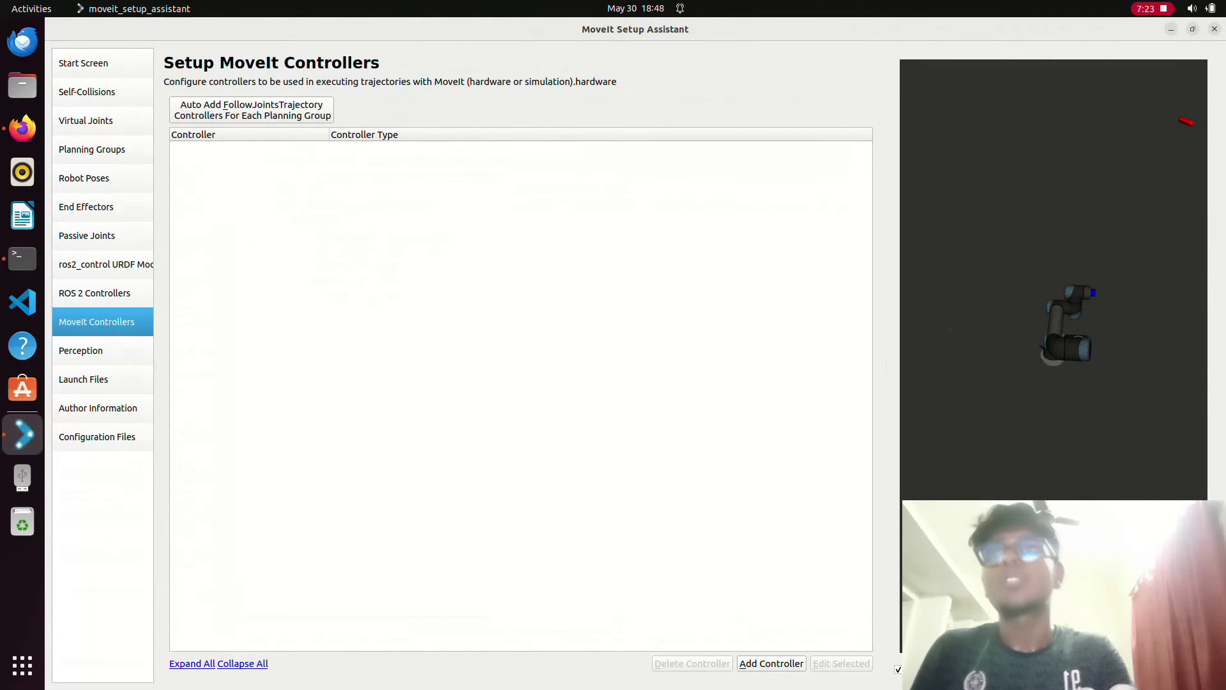
- Auto-add FollowJointTrajectory controllers and leave the 3D perception sensor plugin at None
key("alt+f")
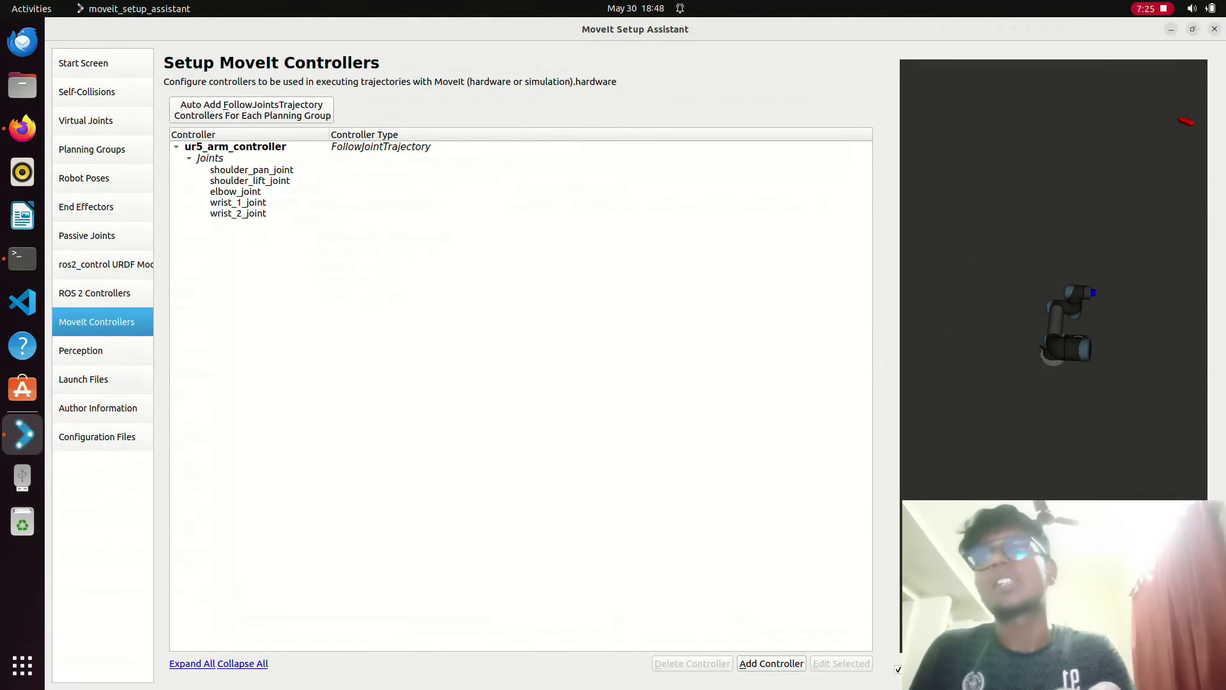
left_click(80, 350)
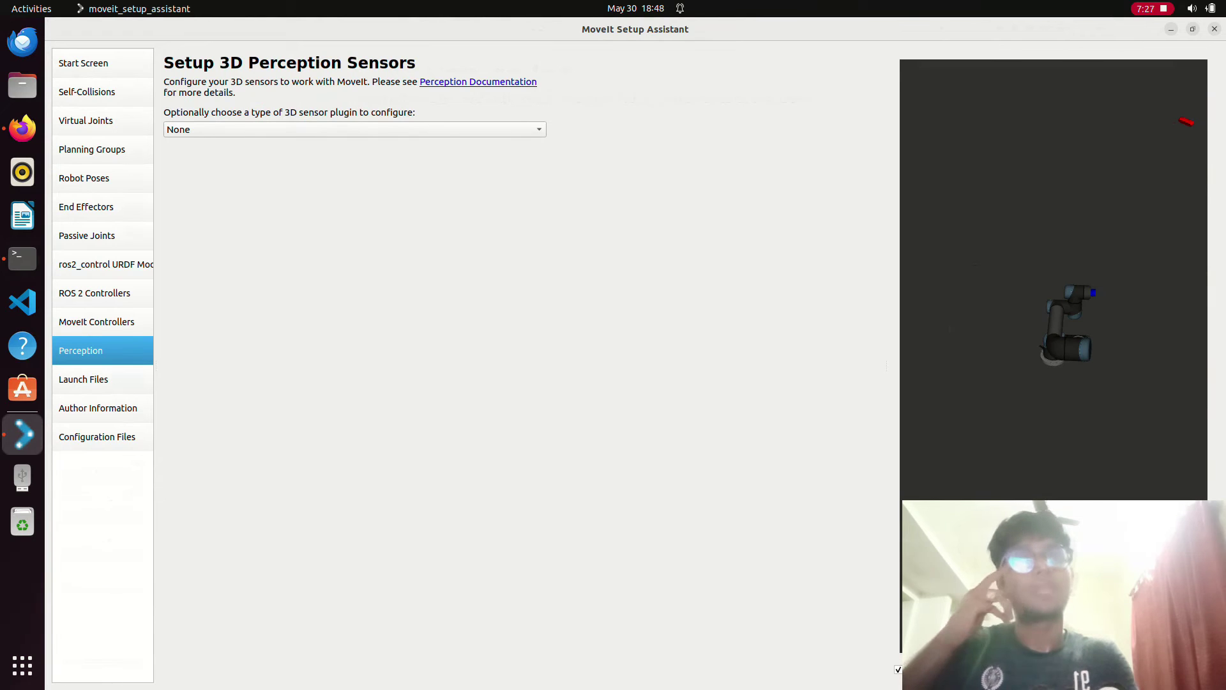
left_click(354, 129)
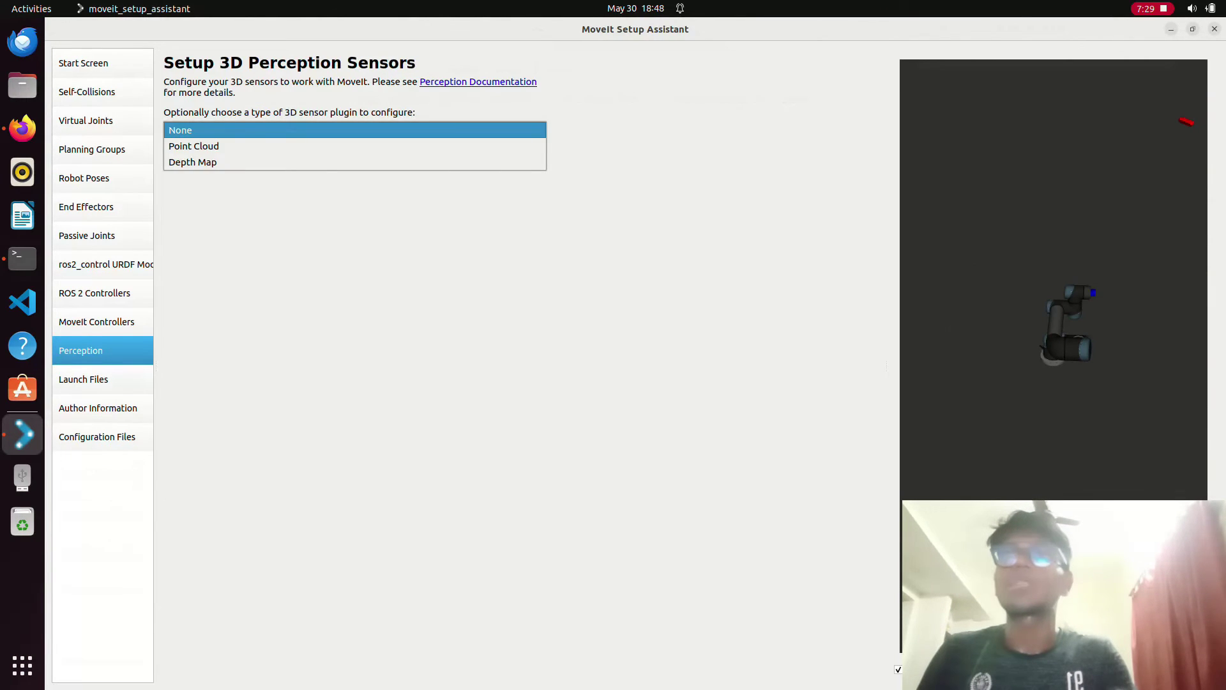
key("Down")
key("Return")
key("space")
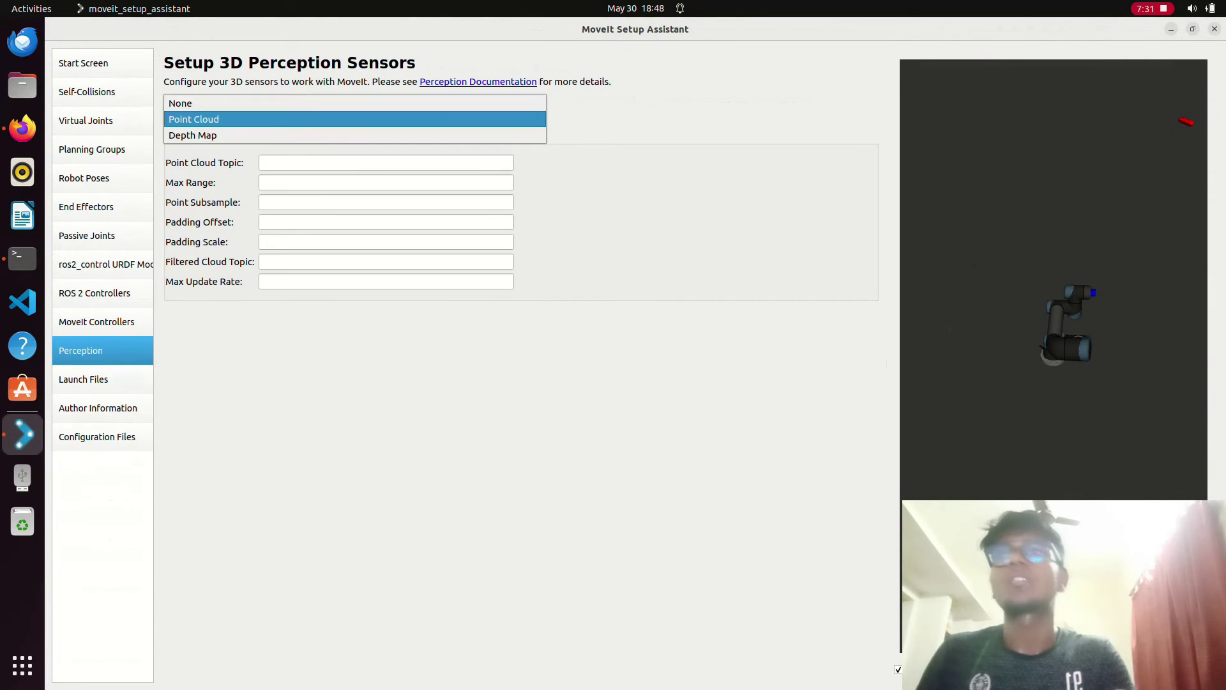
key("Up")
key("Return")
left_click(83, 378)
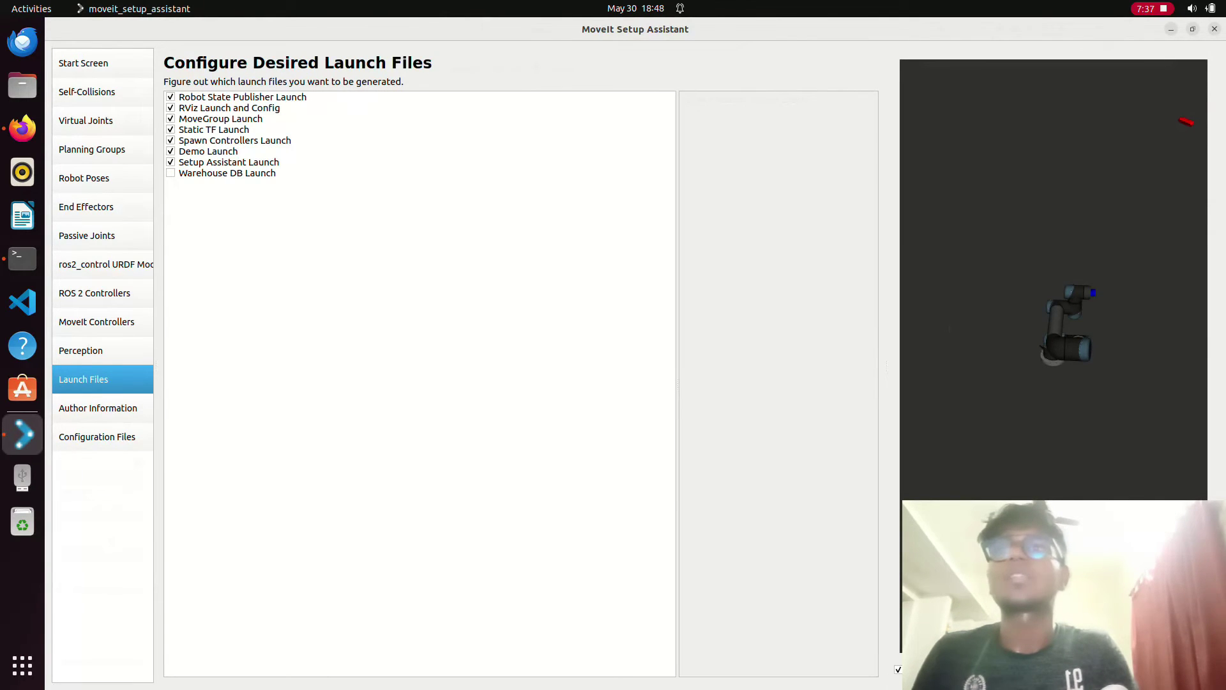
- Enter the maintainer's name and e-mail address on the Author Information page
left_click(98, 408)
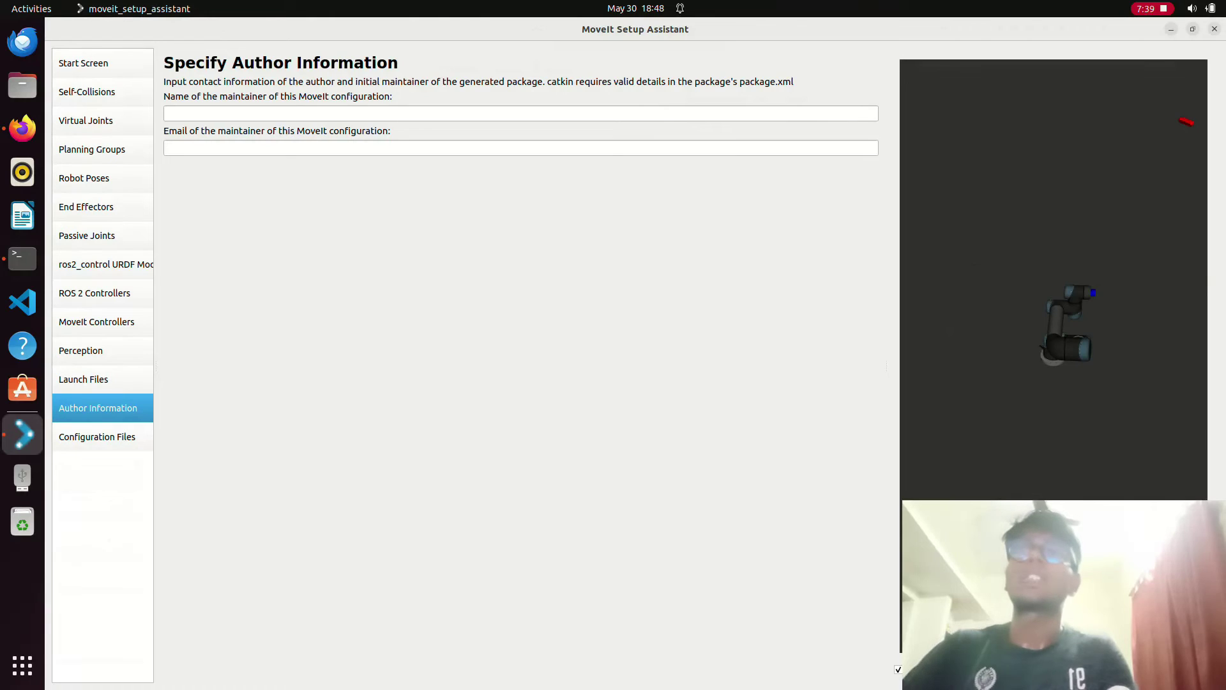
left_click(167, 113)
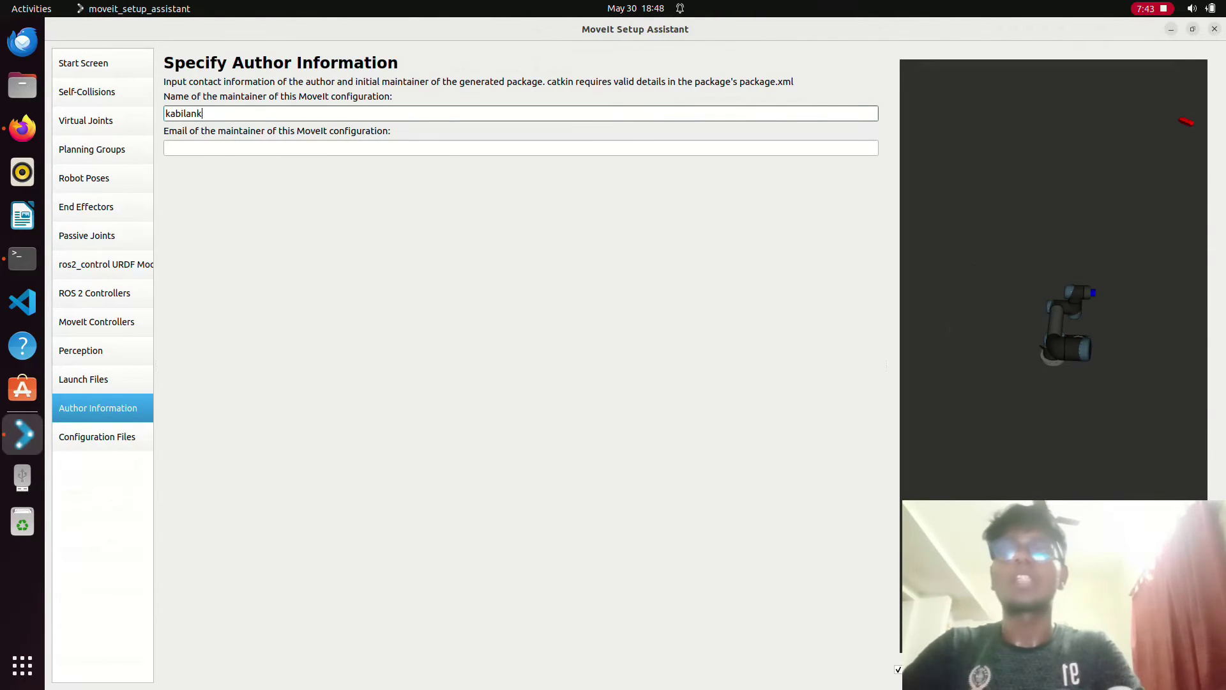
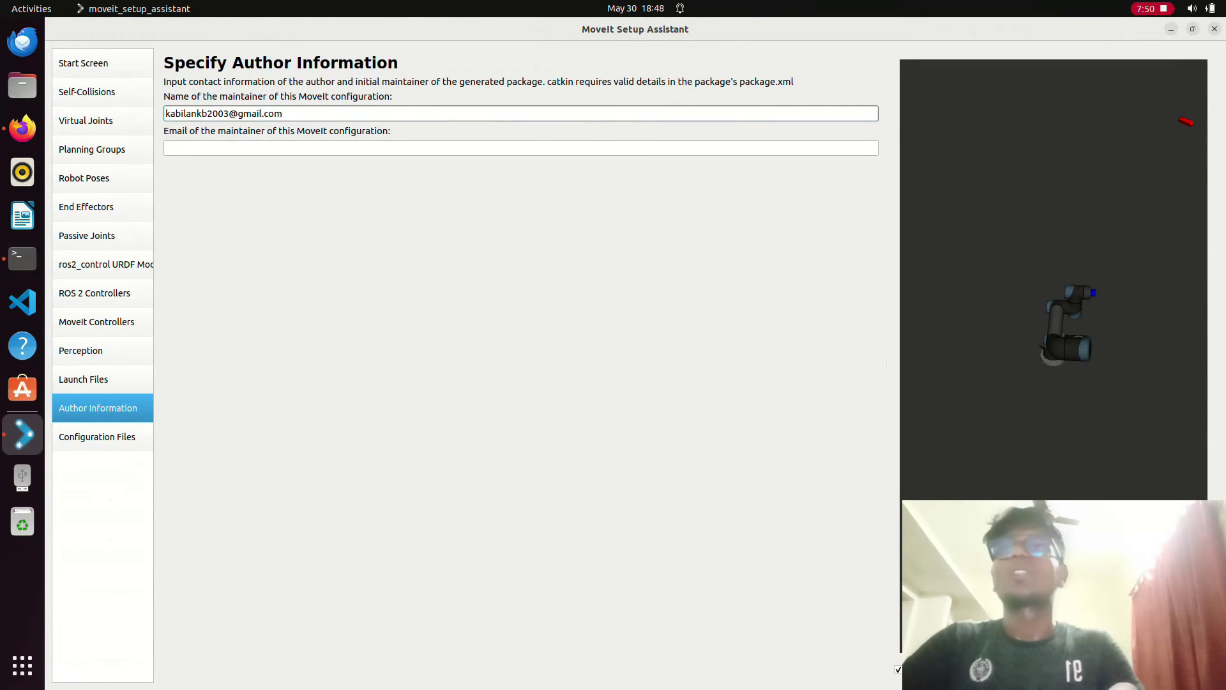
left_click(255, 148)
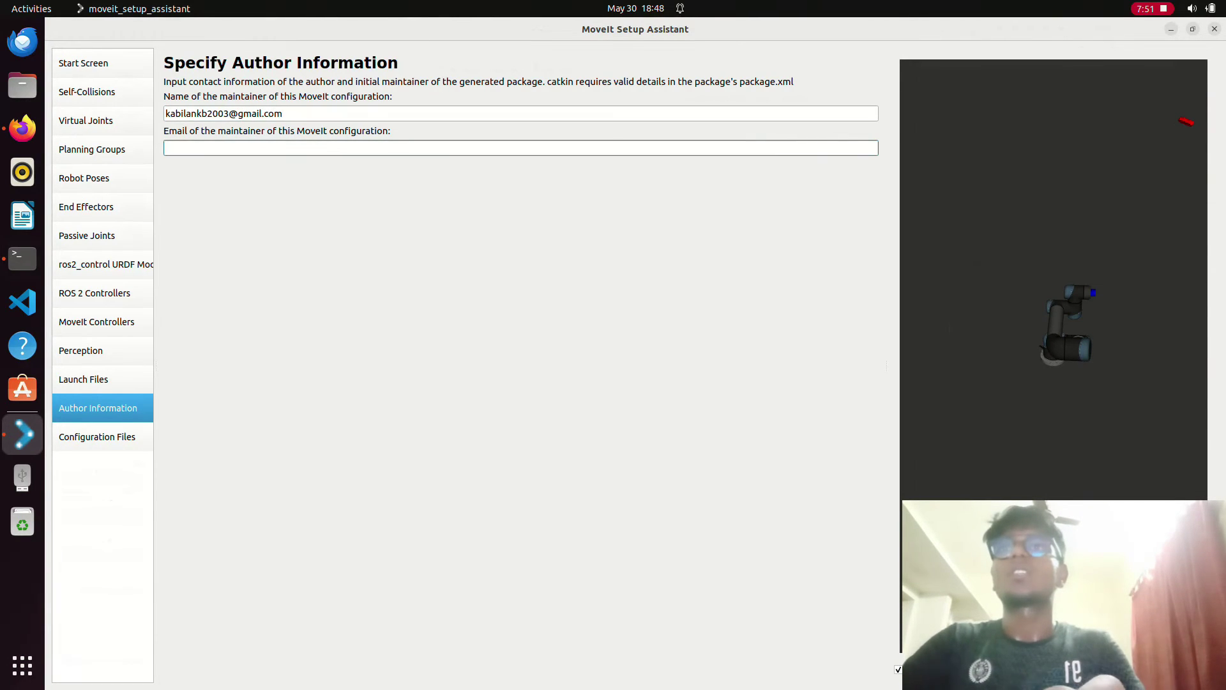
double_click(273, 113)
left_click(166, 113)
left_click_drag(165, 113, 164, 113)
key("ctrl+c")
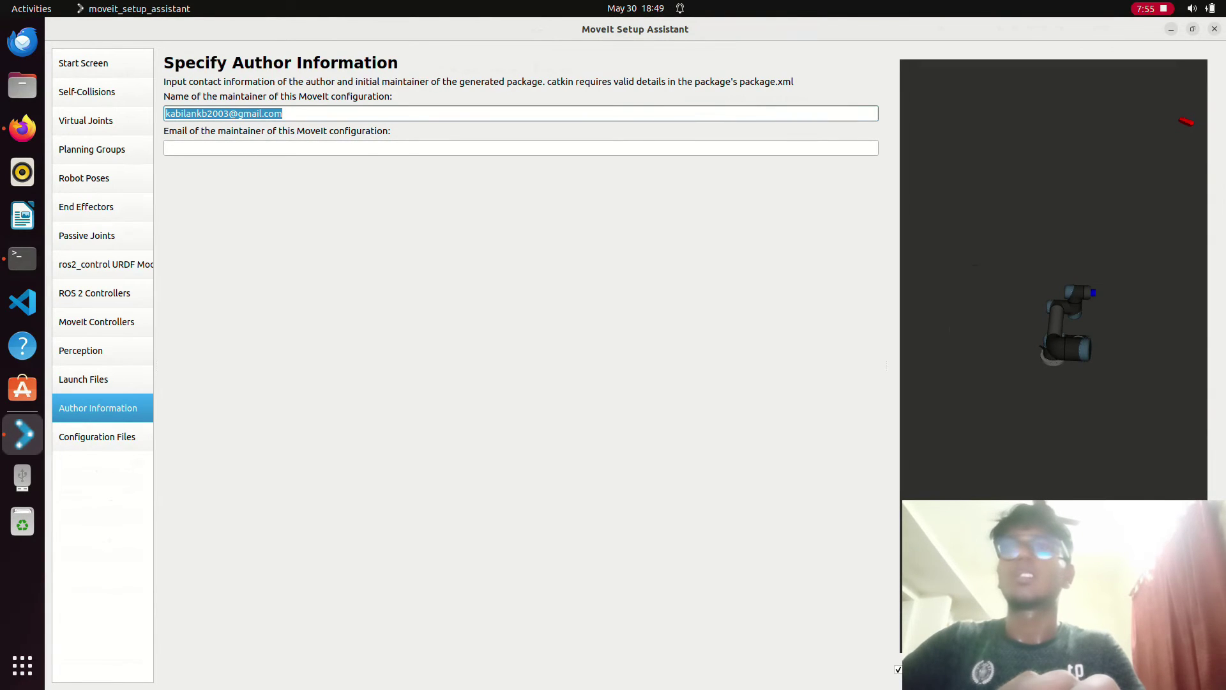
left_click(166, 147)
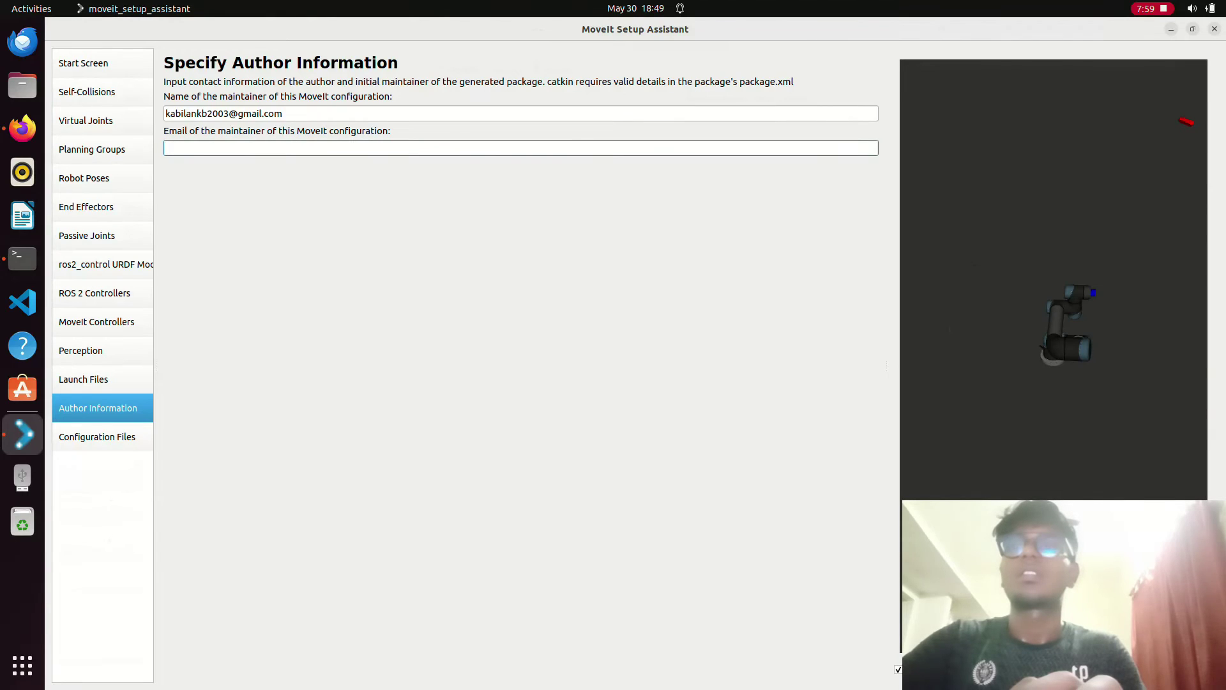
key("ctrl+v")
left_click_drag(283, 113, 208, 113)
key("BackSpace")
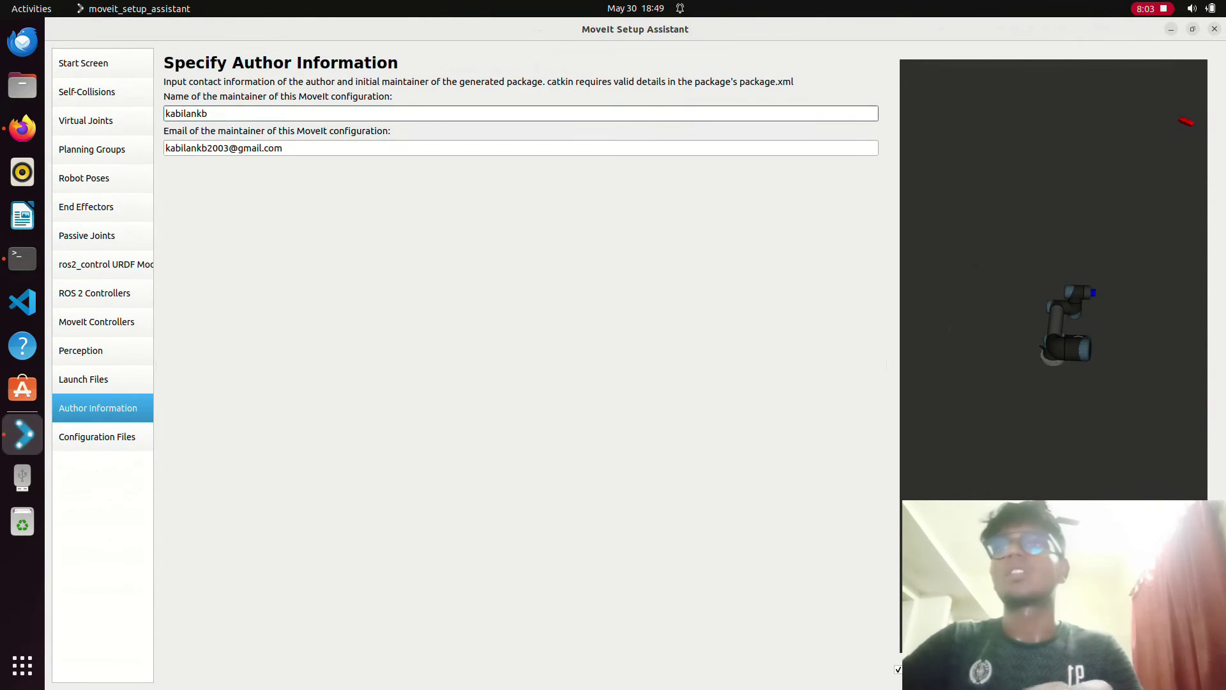
left_click(97, 436)
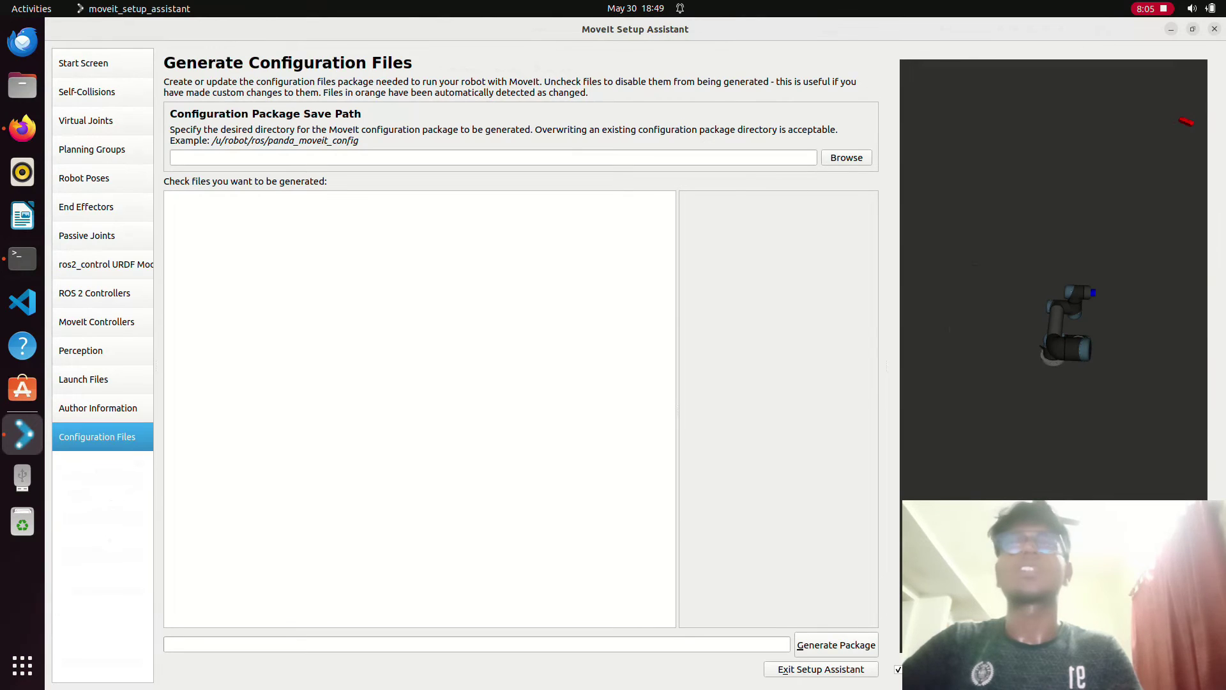
- Open Files, scroll down the Home folder and open the ur workspace folder
left_click(23, 85)
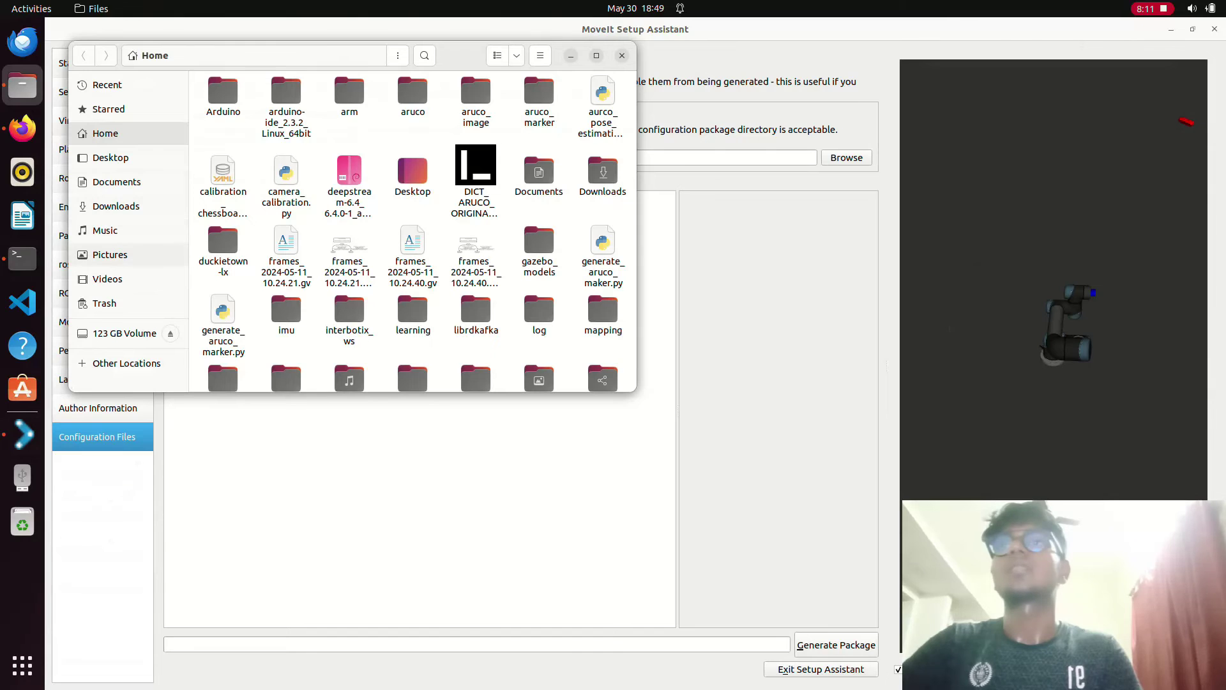
scroll(412, 230, "down", 1)
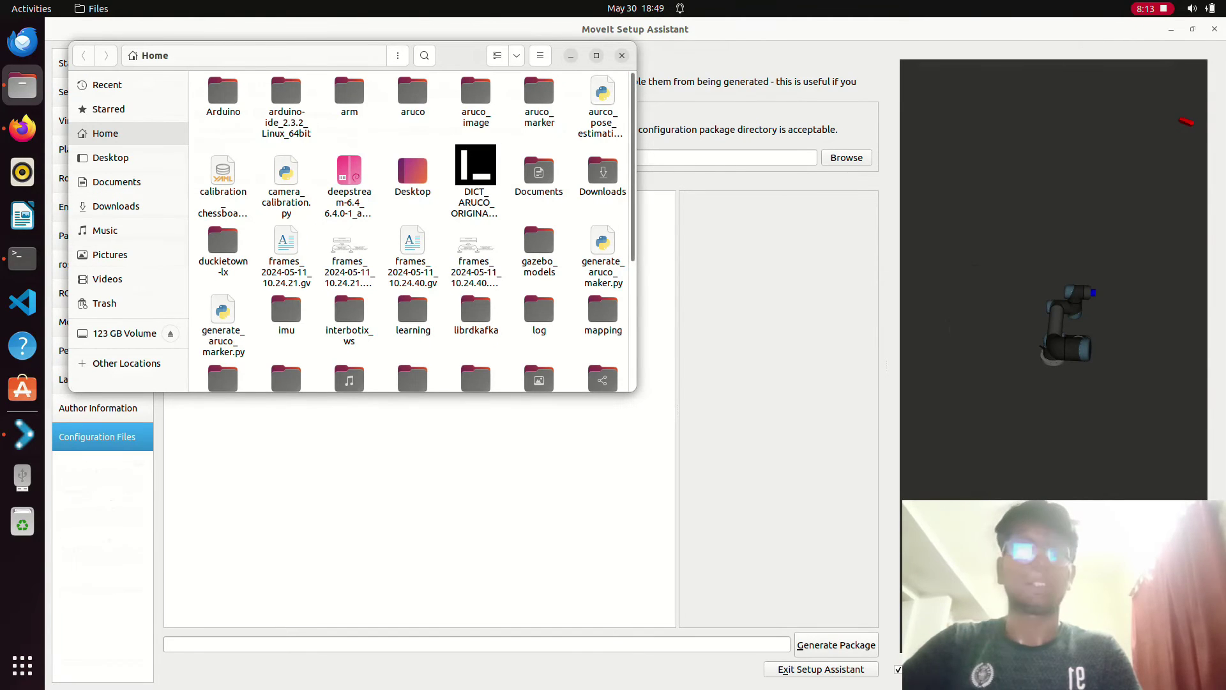
scroll(412, 230, "down", 5)
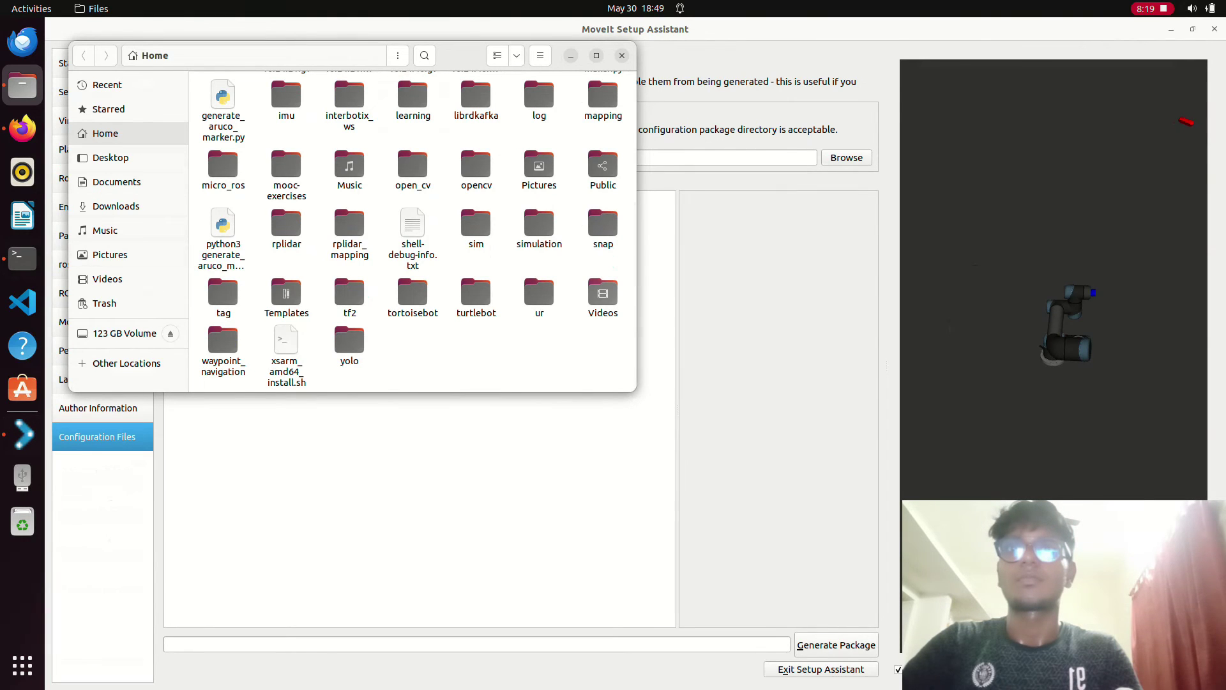
left_click(538, 293)
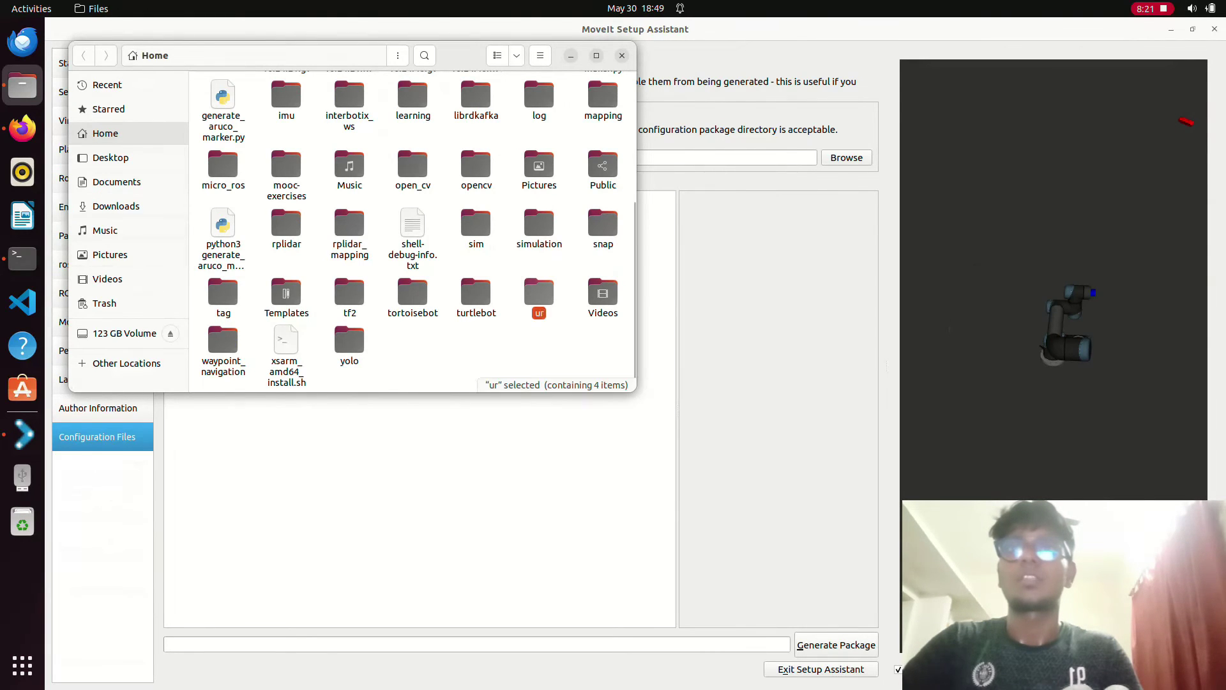
double_click(539, 292)
- Open the src folder inside the ur workspace
double_click(432, 99)
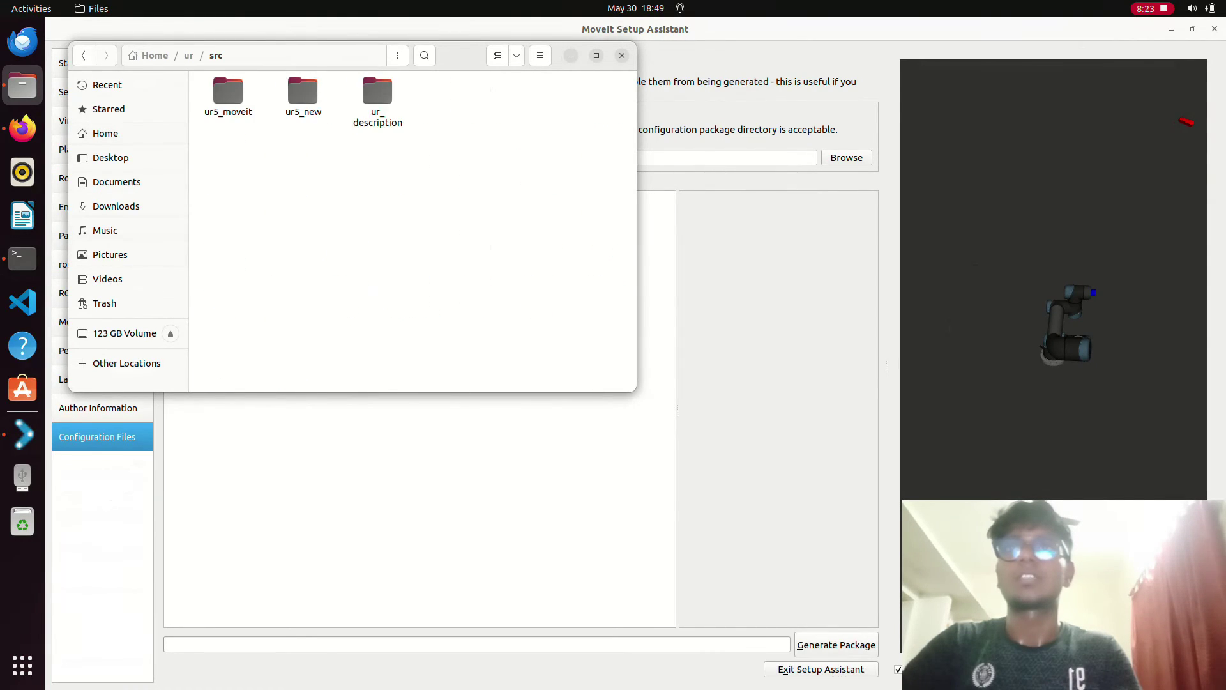
left_click(540, 56)
left_click(540, 97)
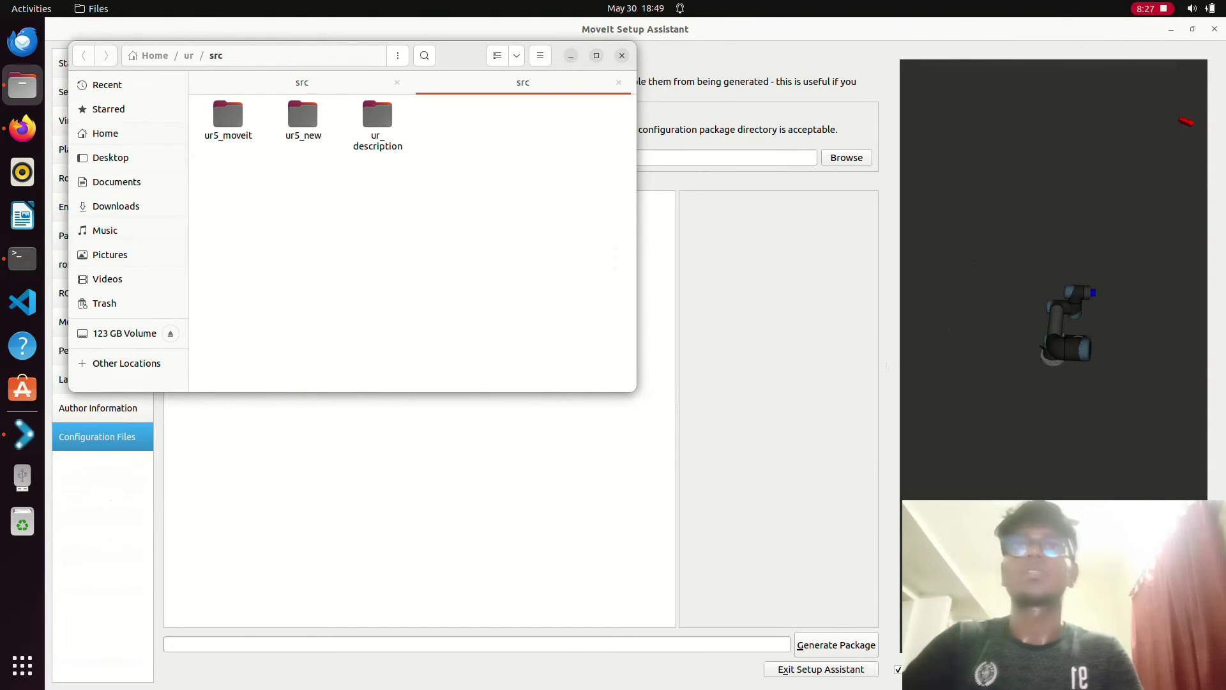
left_click(618, 83)
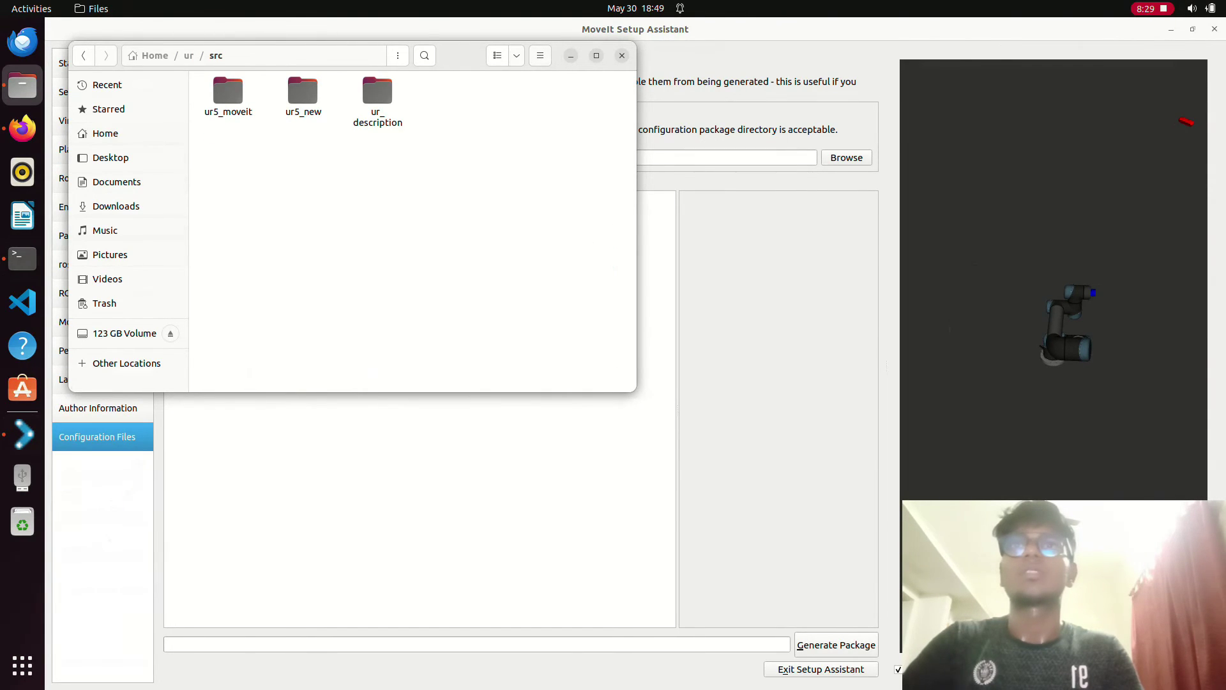
- Create a new folder named ur5_new_moveit in src
left_click(398, 55)
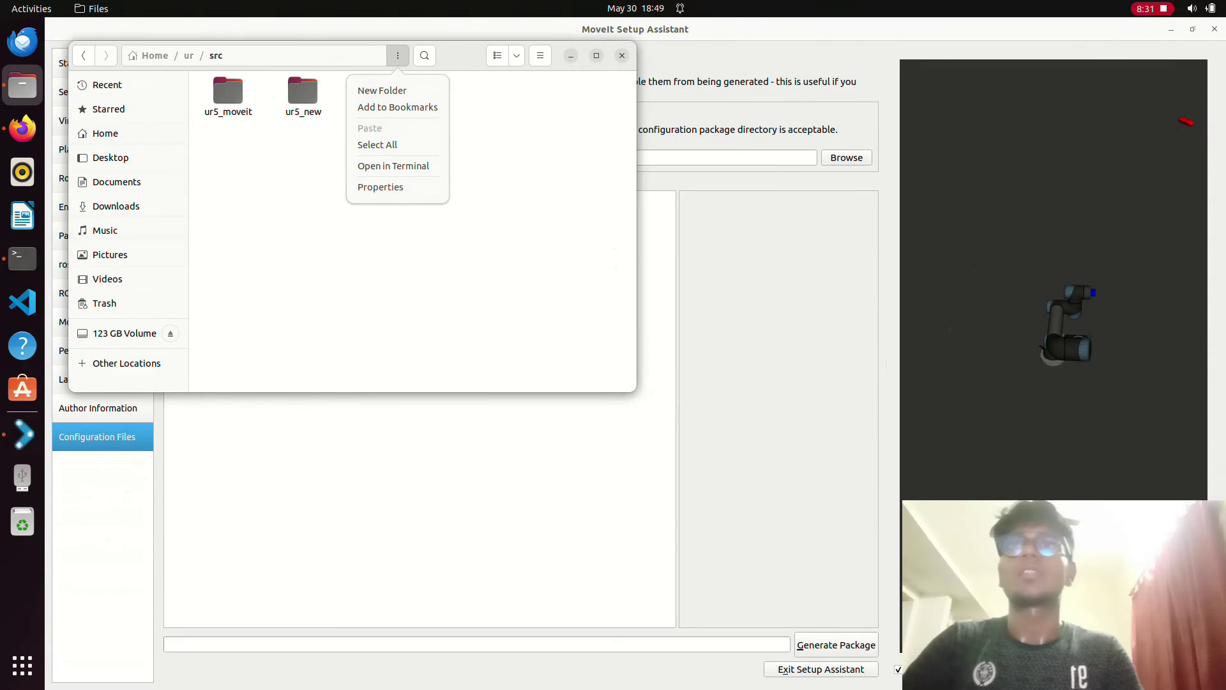
left_click(383, 90)
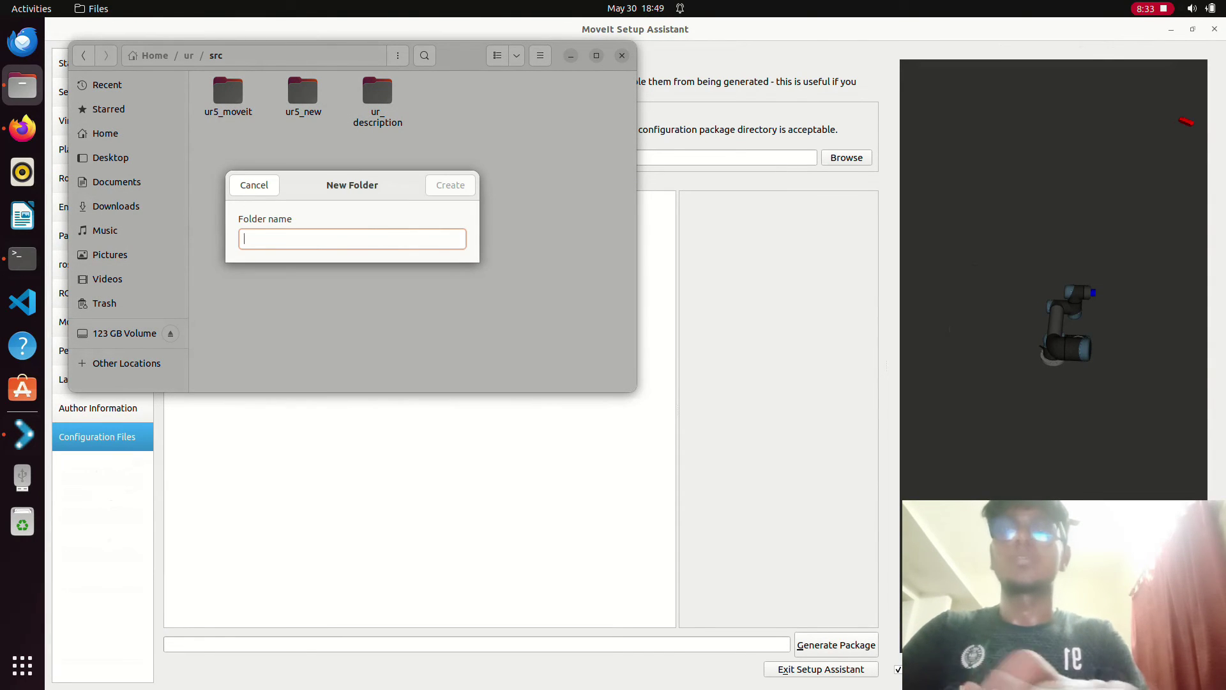
type("ur5")
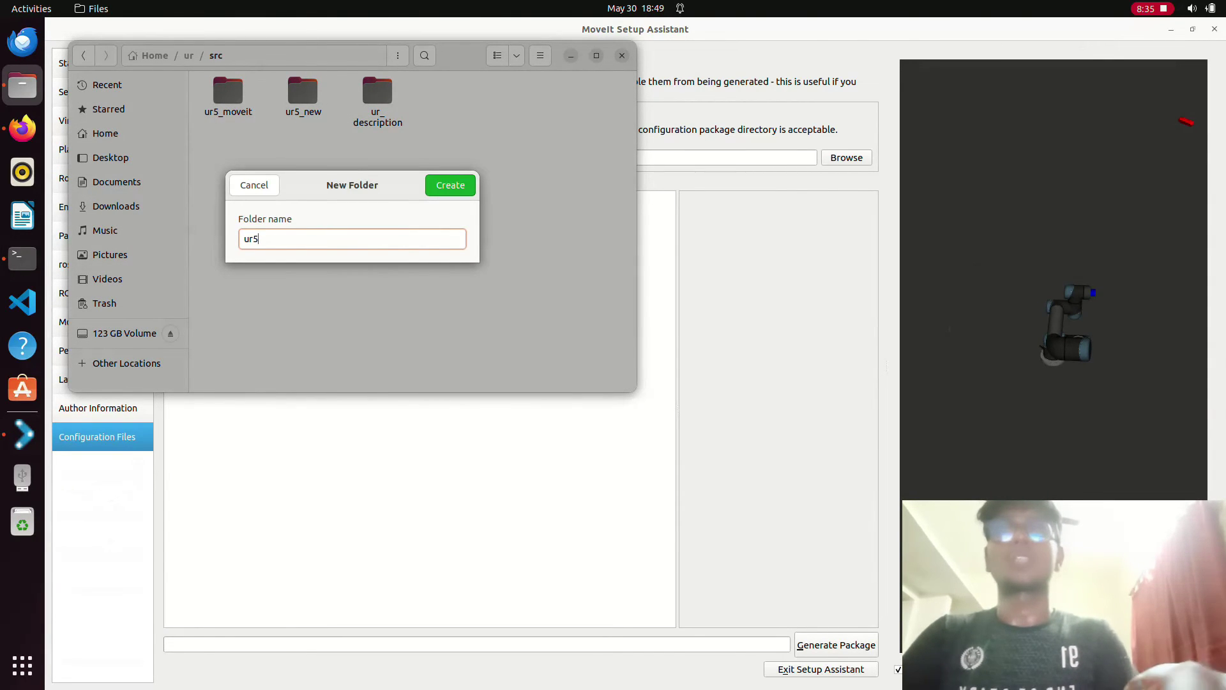
type("_")
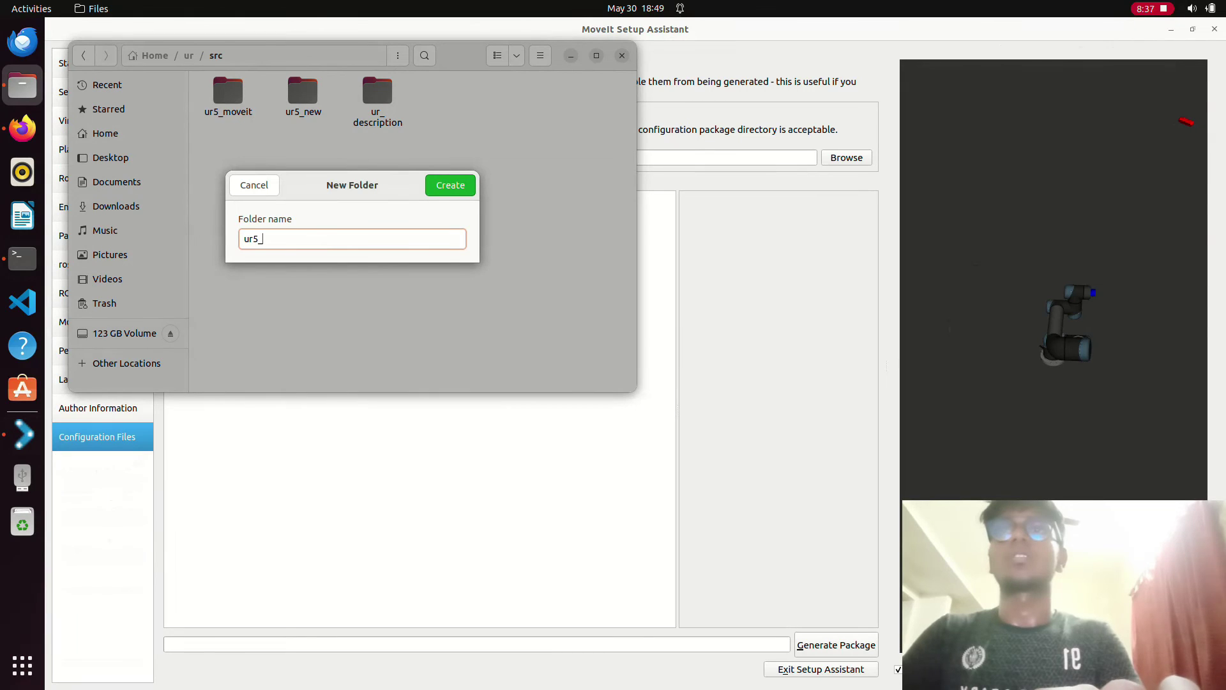
type("ne")
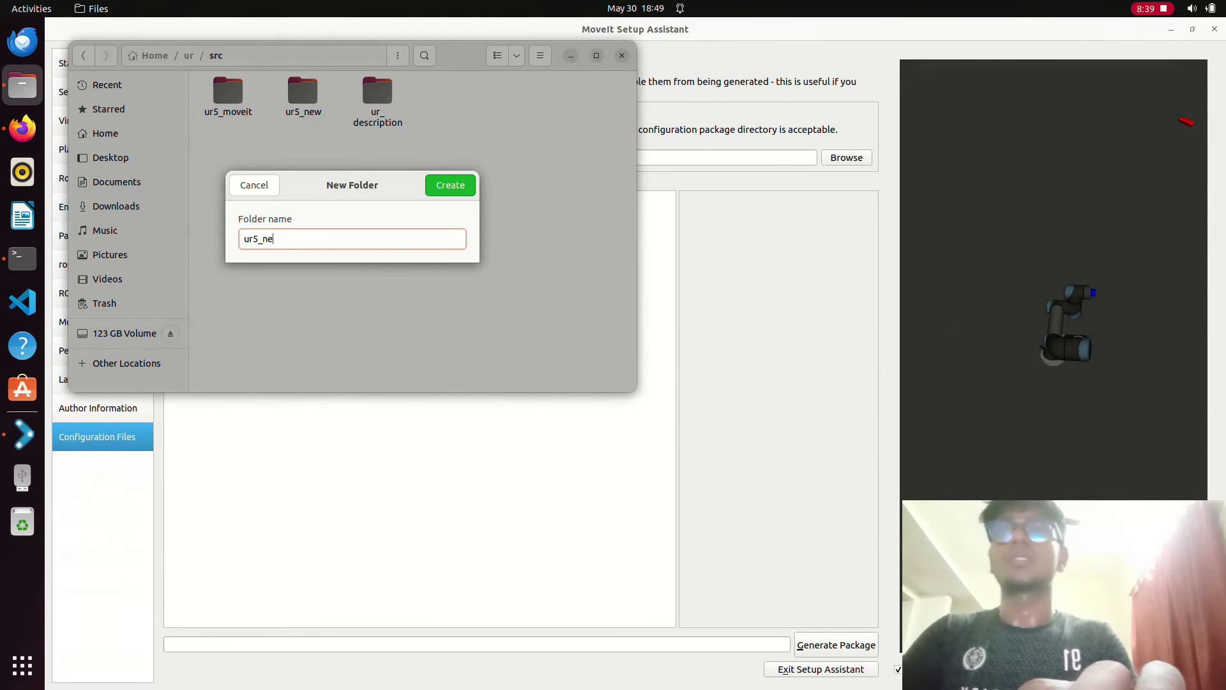
type("w_mov")
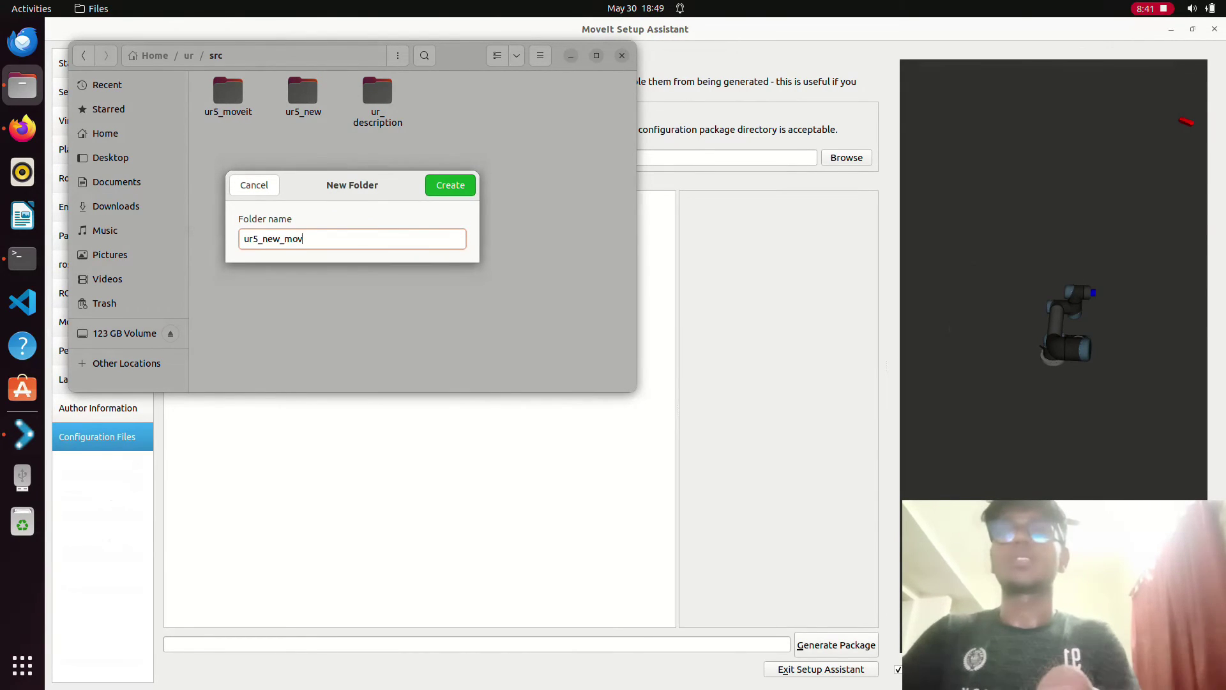
type("eit")
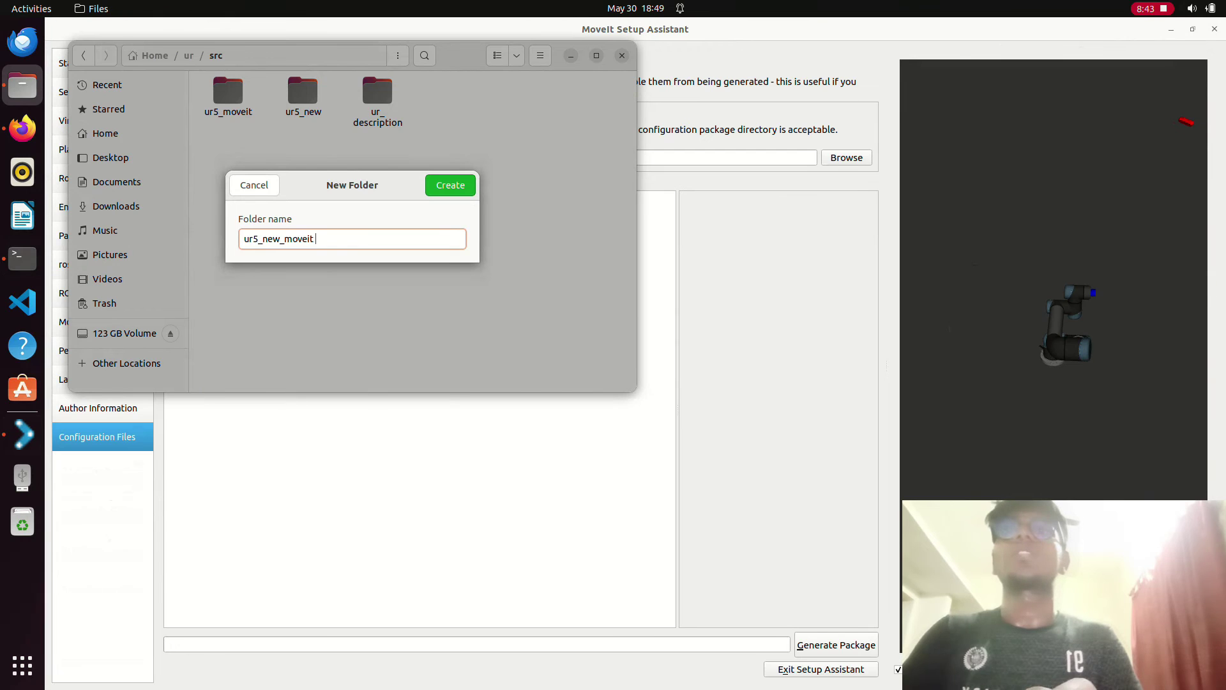
key("Return")
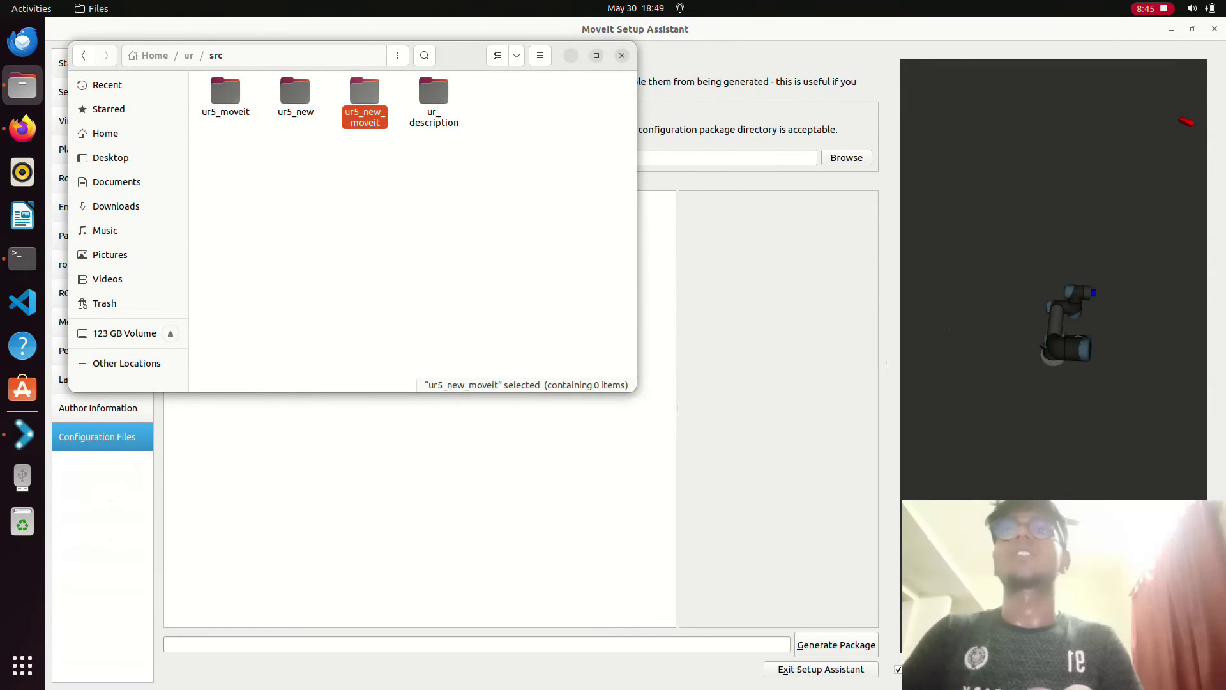
key("Return")
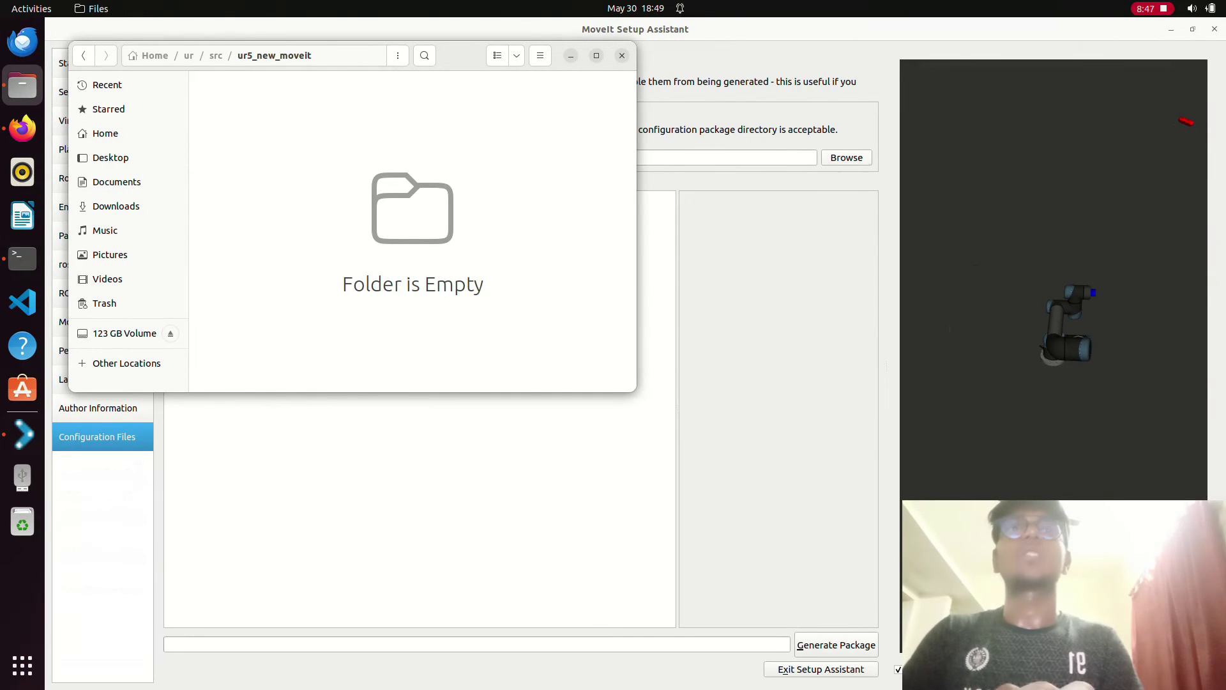
- Choose the empty ur5_new_moveit folder as the package save path
key("alt+Tab")
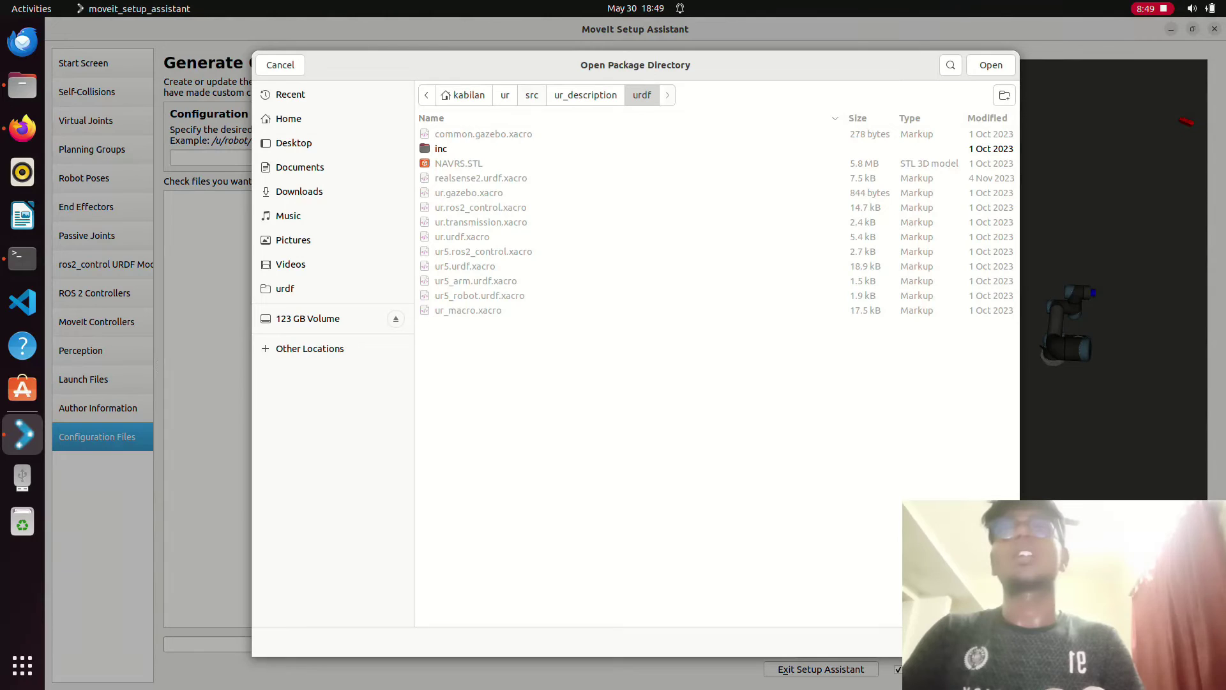
key("alt+Up")
key("alt+Up")
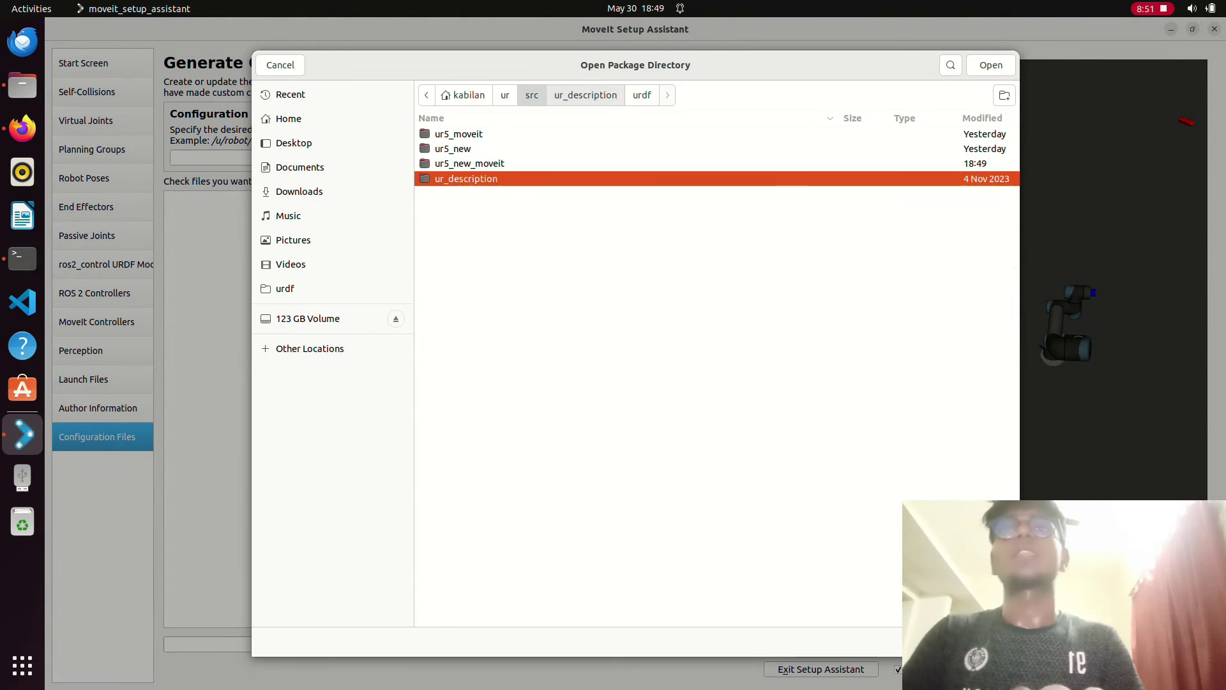
key("Up")
key("Return")
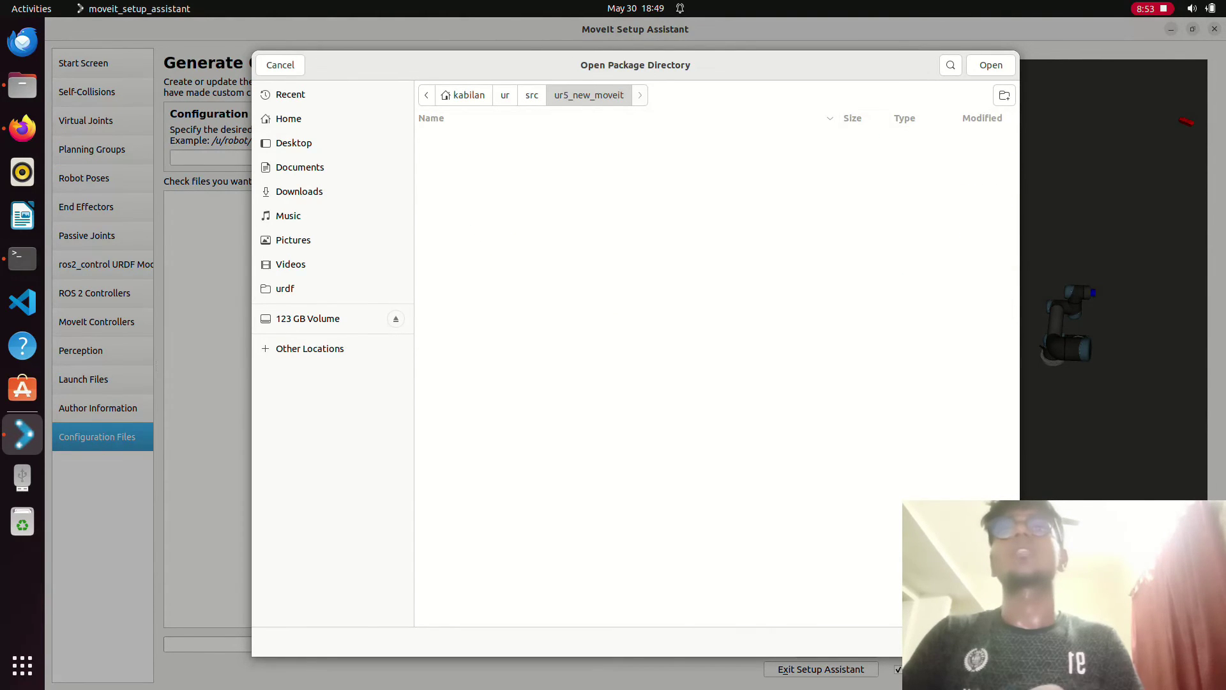
key("Return")
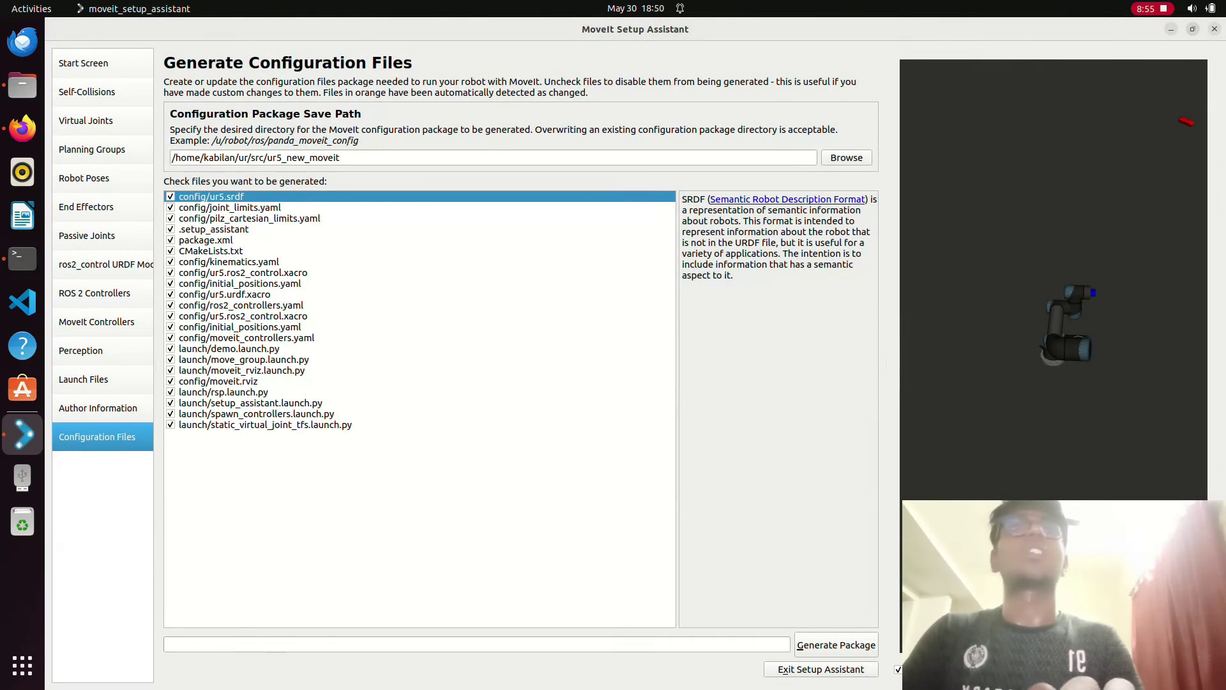
- Generate the package, accept the incomplete-steps warning, and stop the setup assistant with Ctrl+C
key("super+Down")
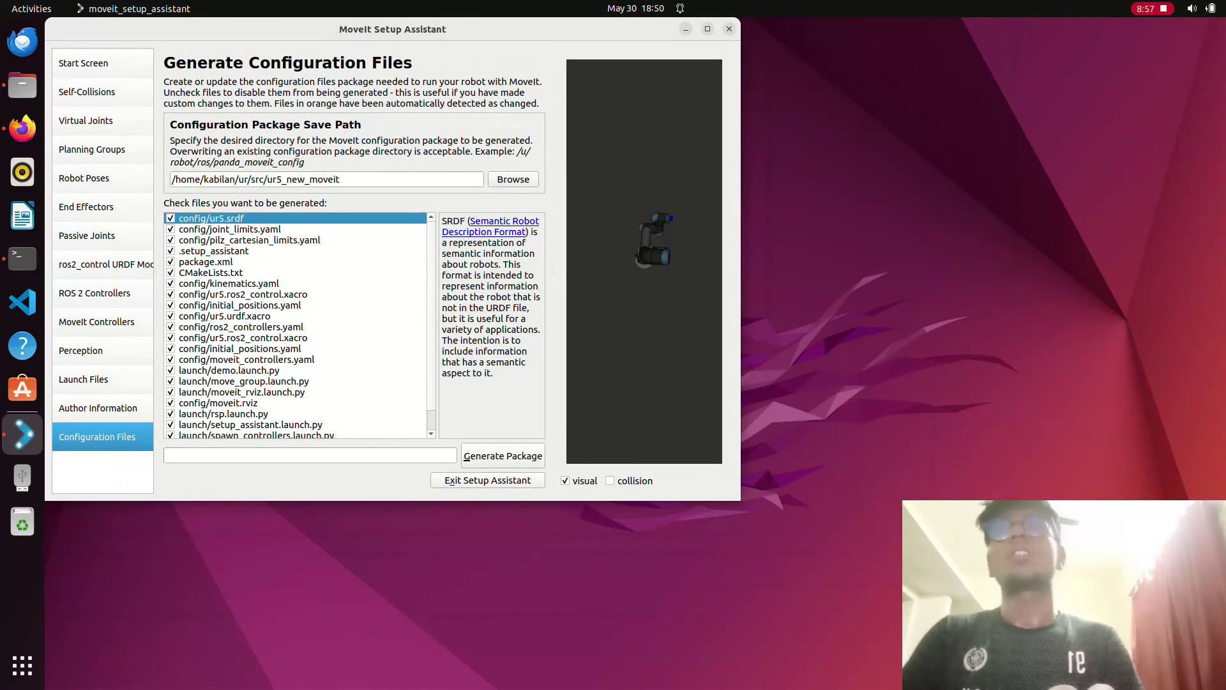
key("alt+g")
key("Return")
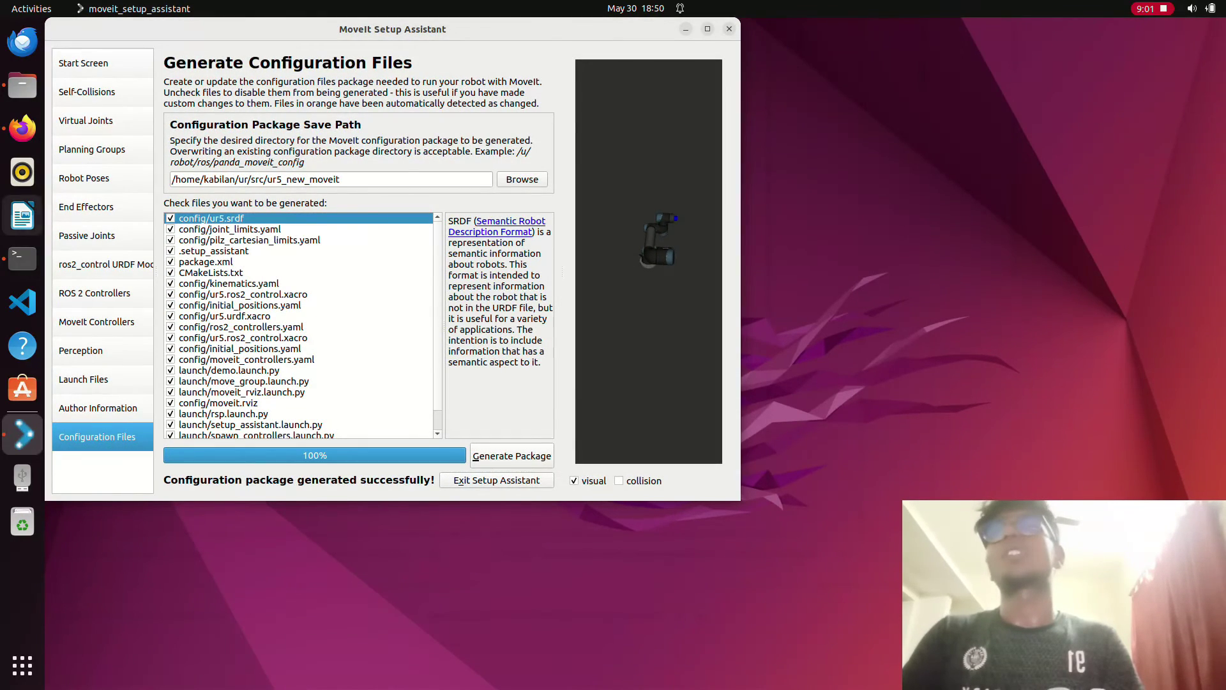
left_click(23, 258)
key("ctrl+c")
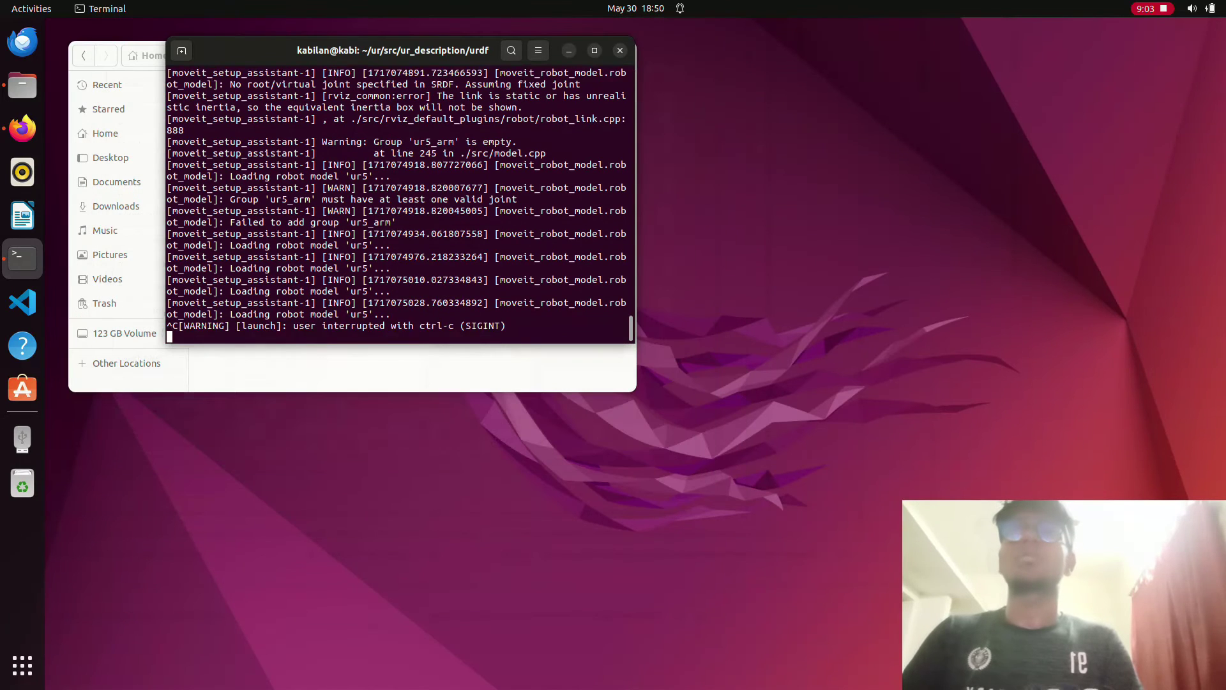
- Build the ur workspace with colcon build and source install/setup.bash
type("cd")
key("Return")
type("cd ")
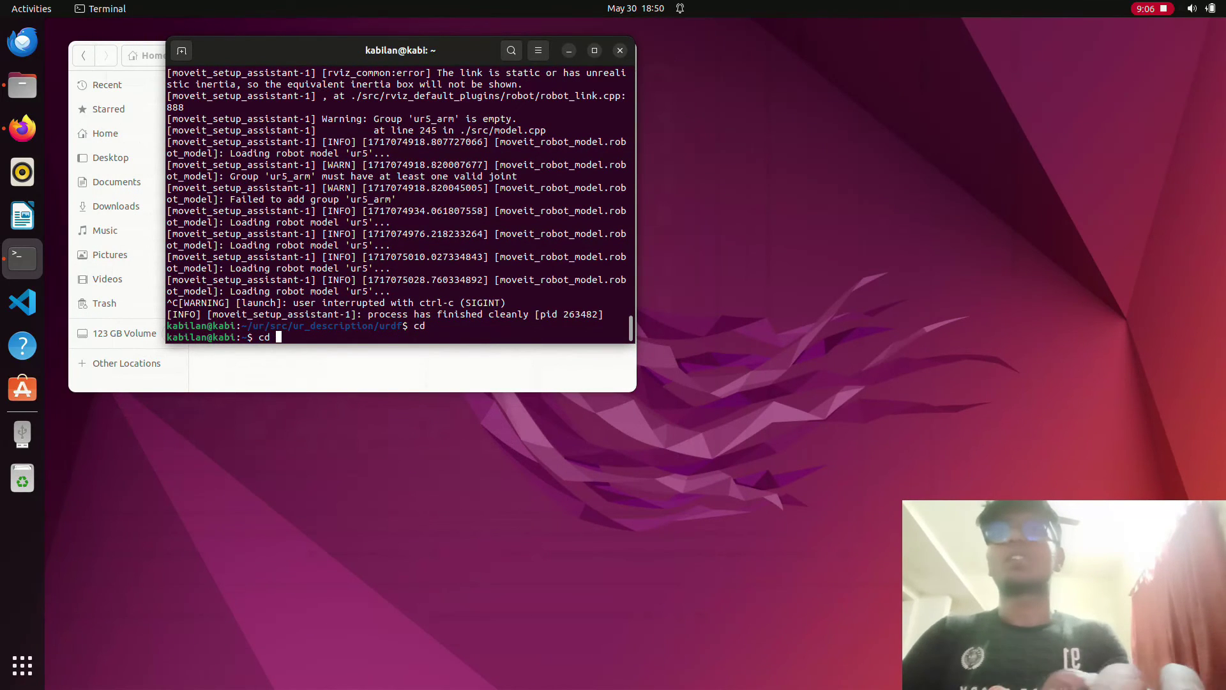
type("ur/")
key("Return")
type("colco")
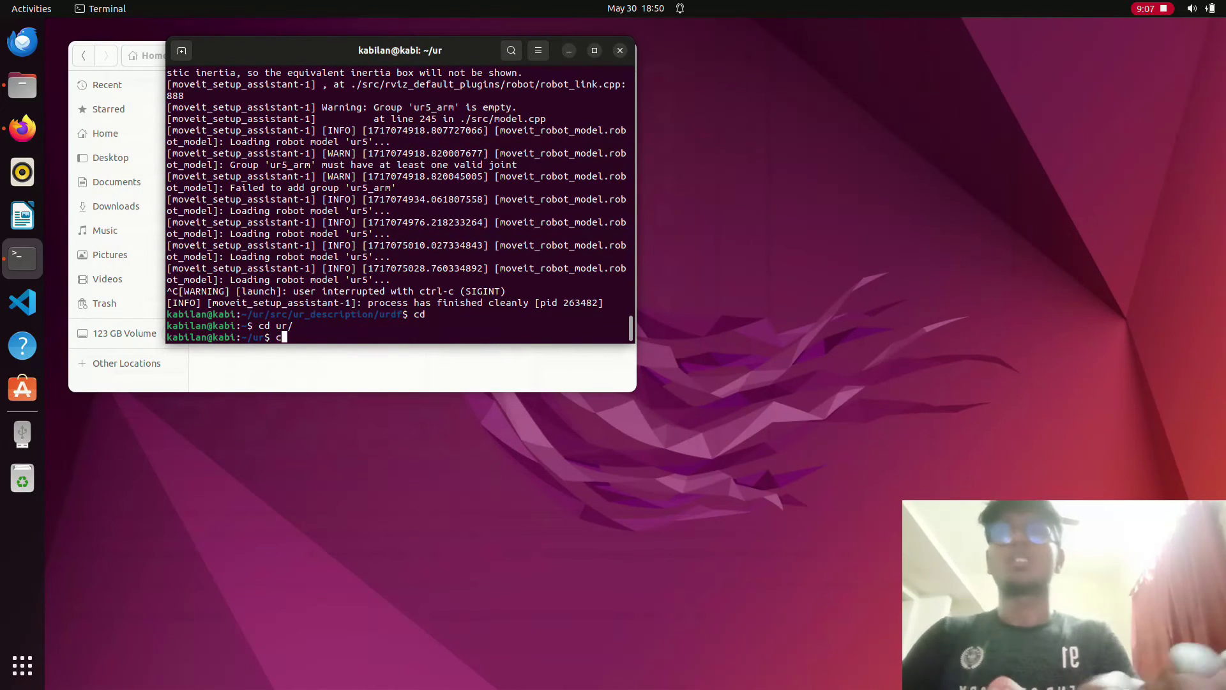
type("n build")
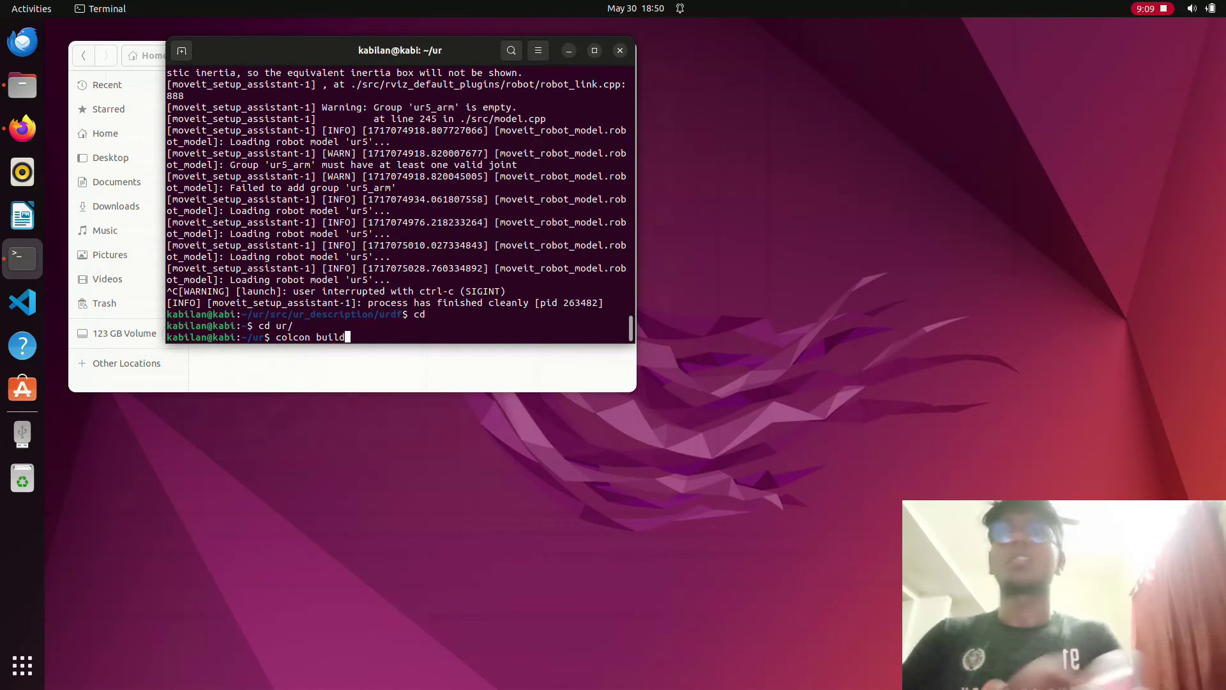
key("Return")
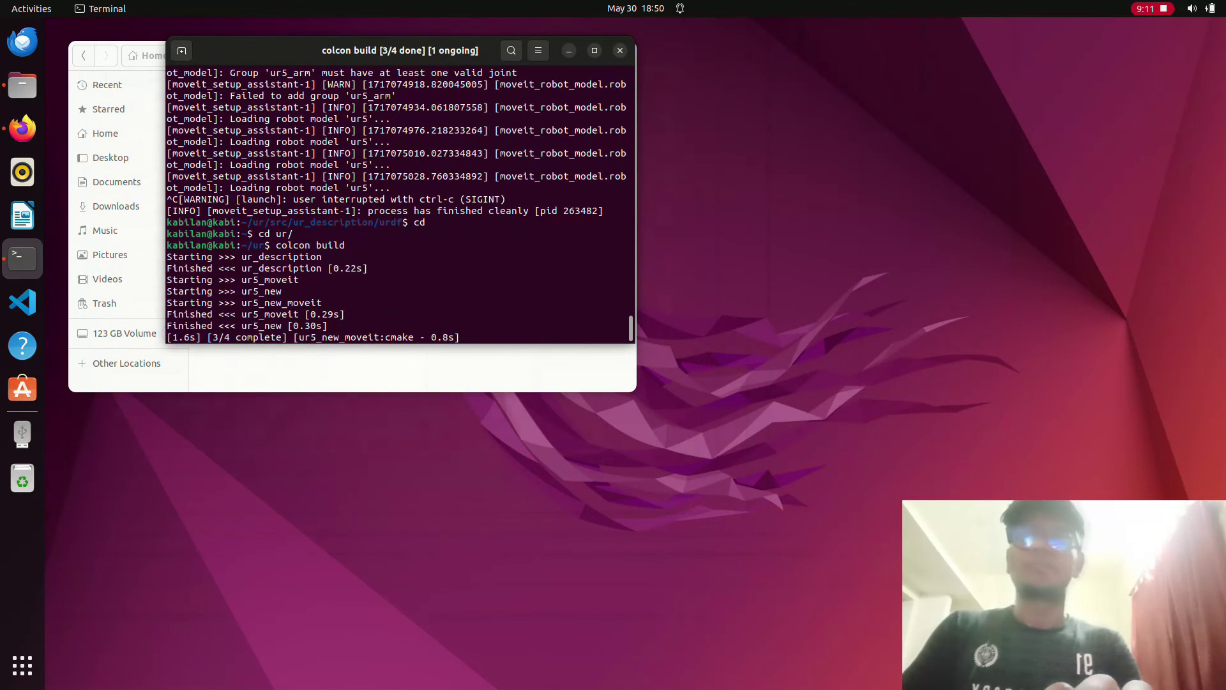
type("source install/setup.b")
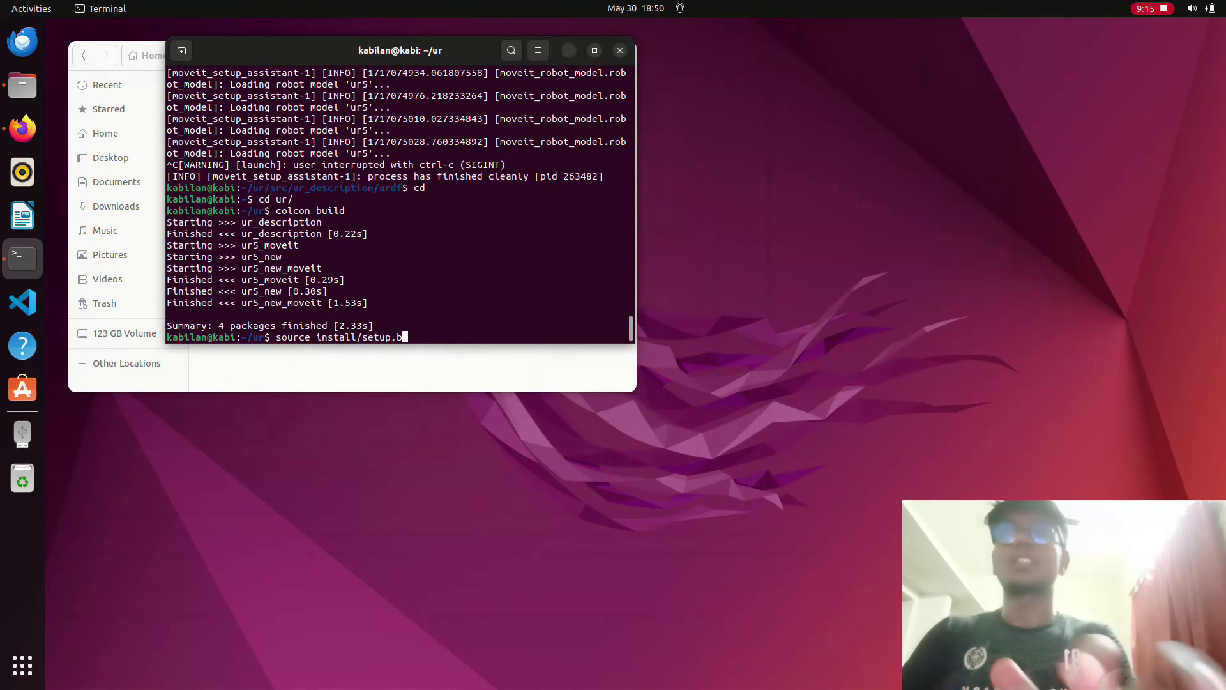
type("ash")
key("Return")
- Move into src/ur5_new_moveit and list its contents
type("cd src/ur")
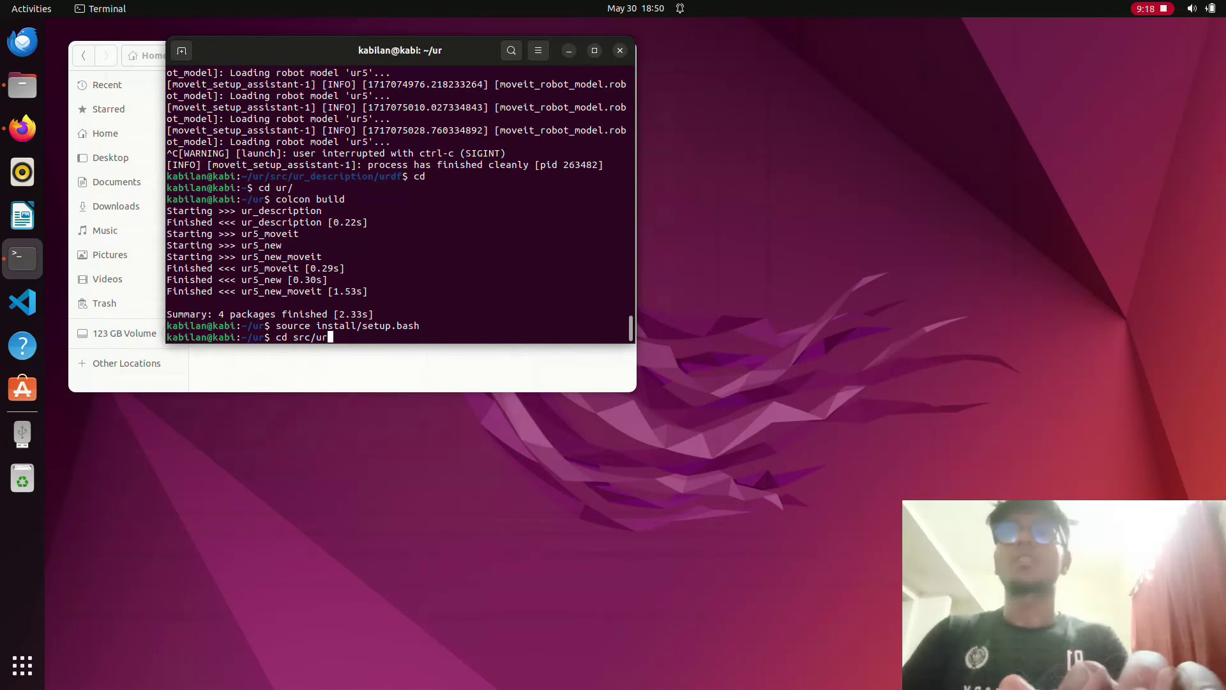
type("_n")
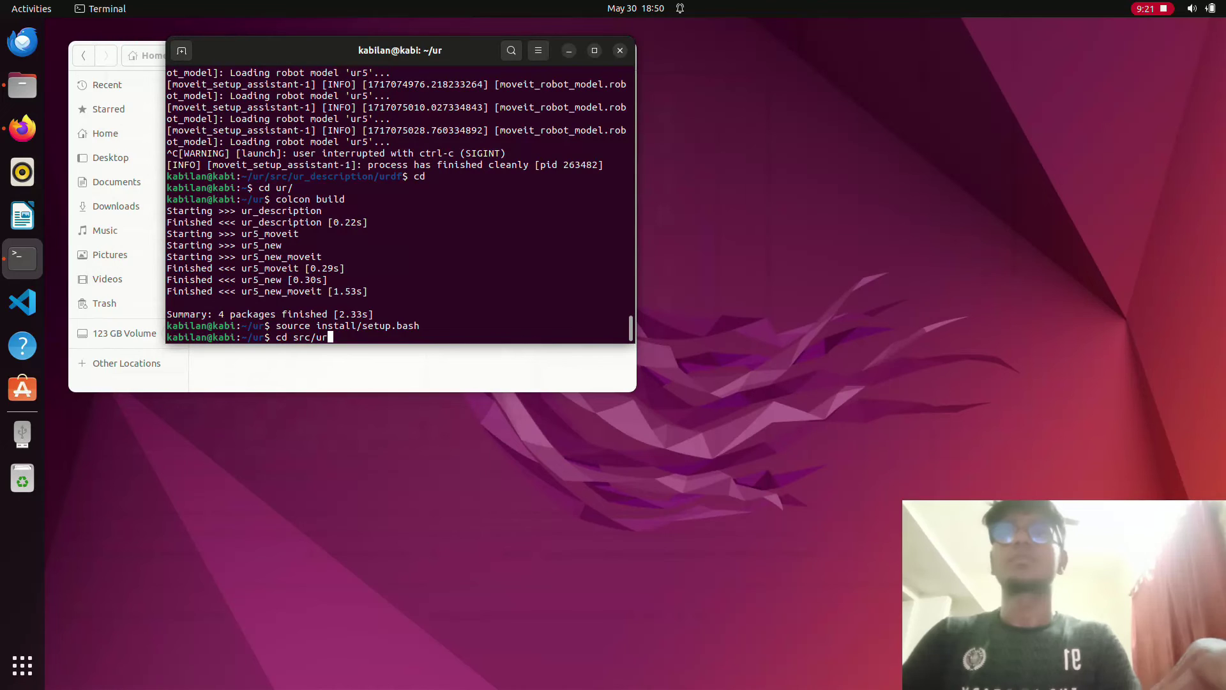
key("Tab")
key("Tab")
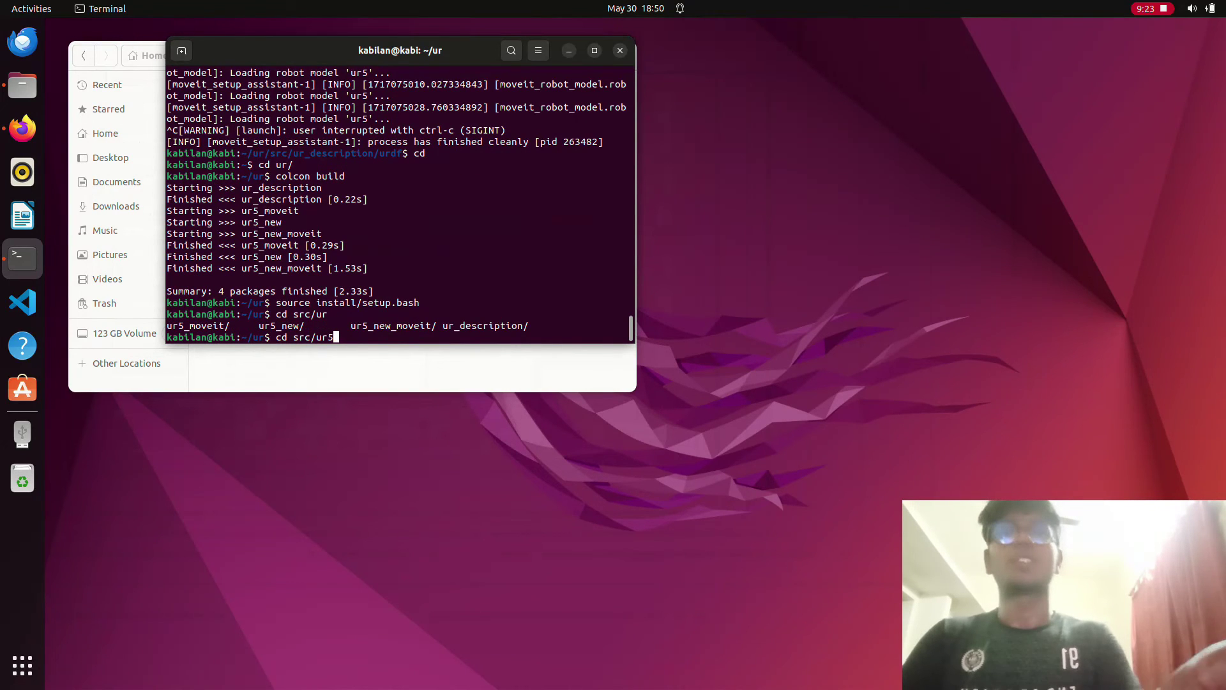
type("5_")
key("Tab")
key("Tab")
type("new")
key("Tab")
key("Tab")
type("_m")
key("Tab")
key("Return")
type("ls")
key("Return")
- Enter the launch folder and run ros2 launch demo.launch.py
type("cd l")
key("Tab")
key("Return")
type("ls")
key("Return")
type("ros2 laun")
type("ch ")
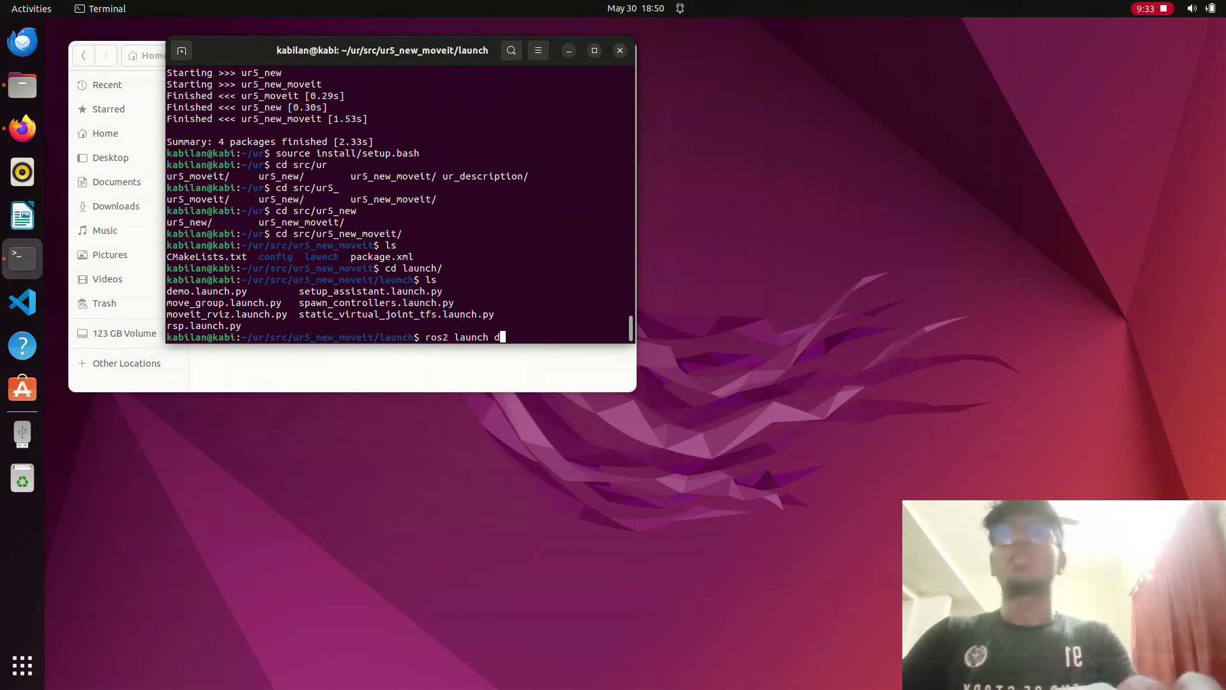
type("deo")
key("BackSpace")
key("BackSpace")
type("em")
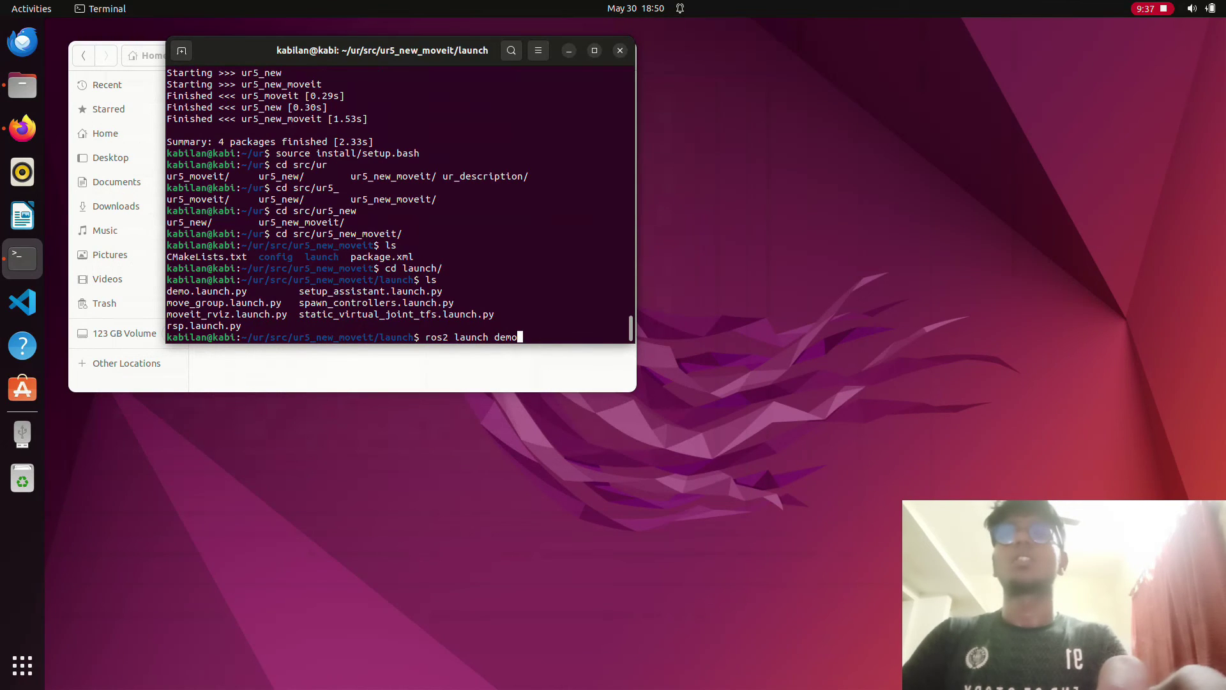
type("o")
key("Tab")
key("Return")
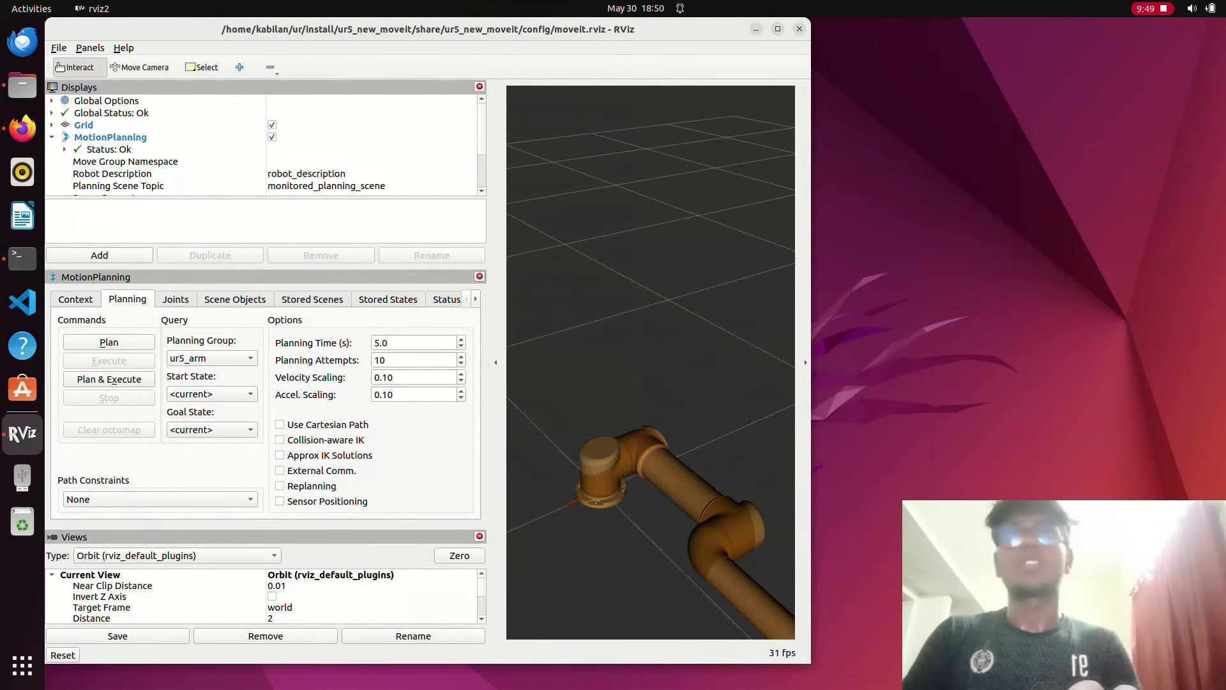
- Maximize RViz and plan and execute the ur5_arm move using the home pose
left_click(777, 28)
left_click(211, 403)
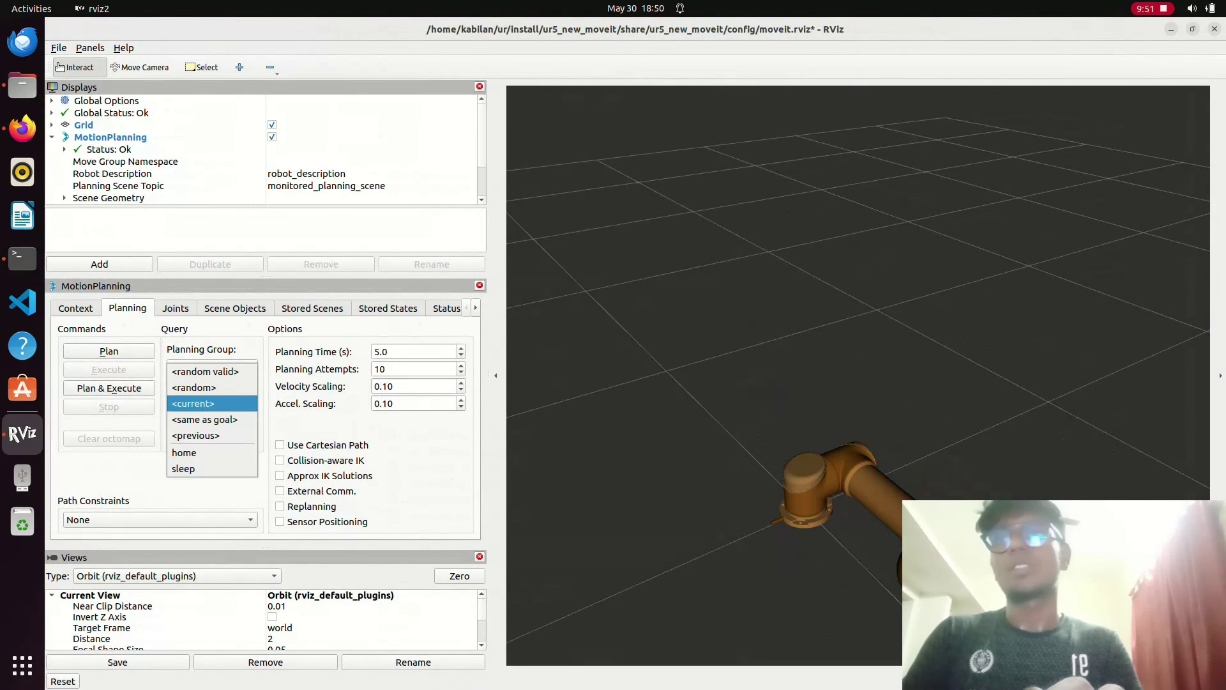
left_click(192, 455)
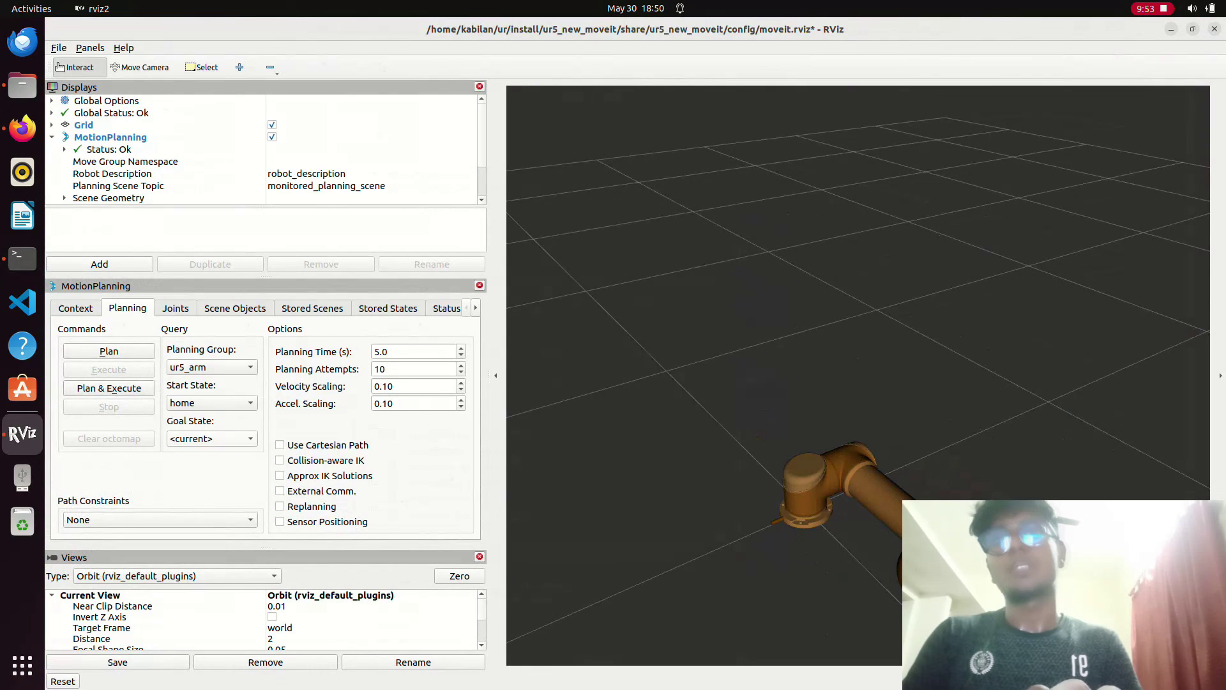
left_click(211, 403)
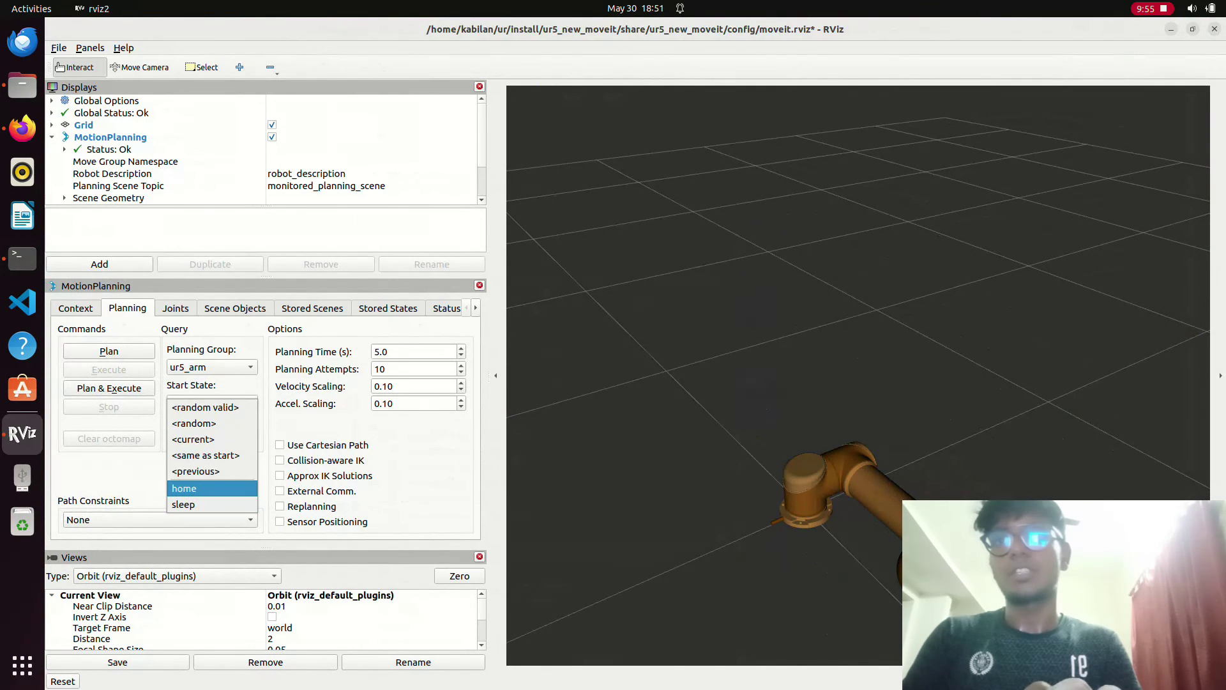
key("Return")
left_click(109, 388)
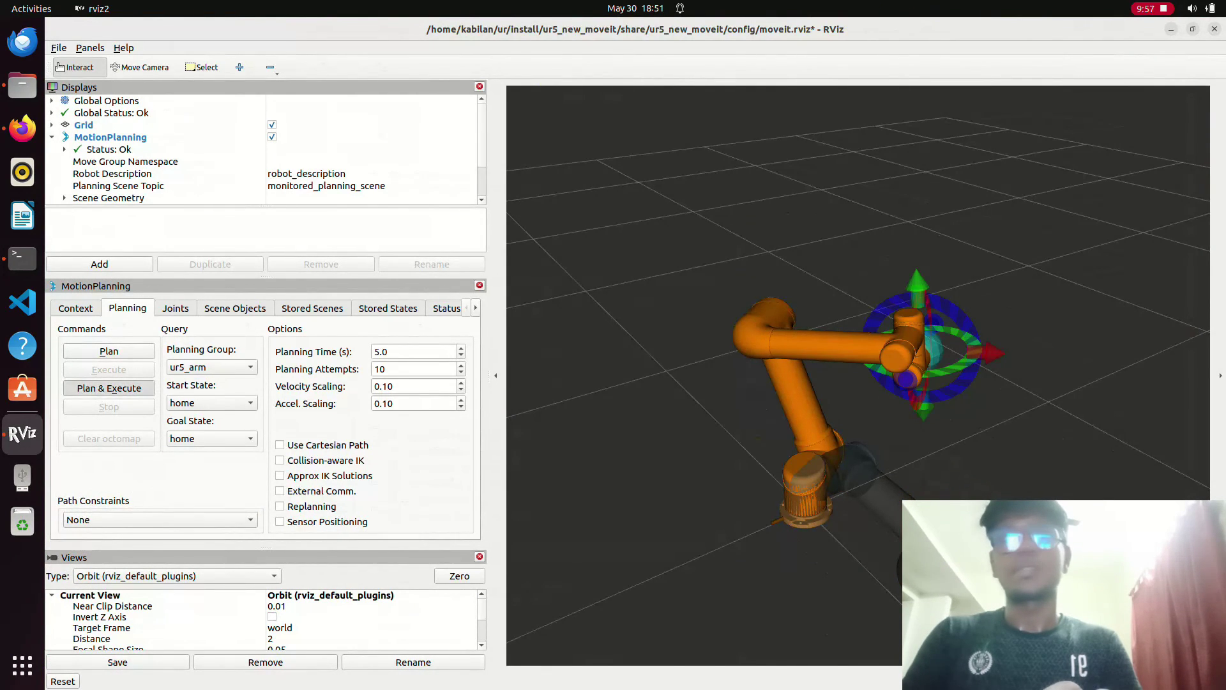
left_click_drag(638, 255, 735, 291)
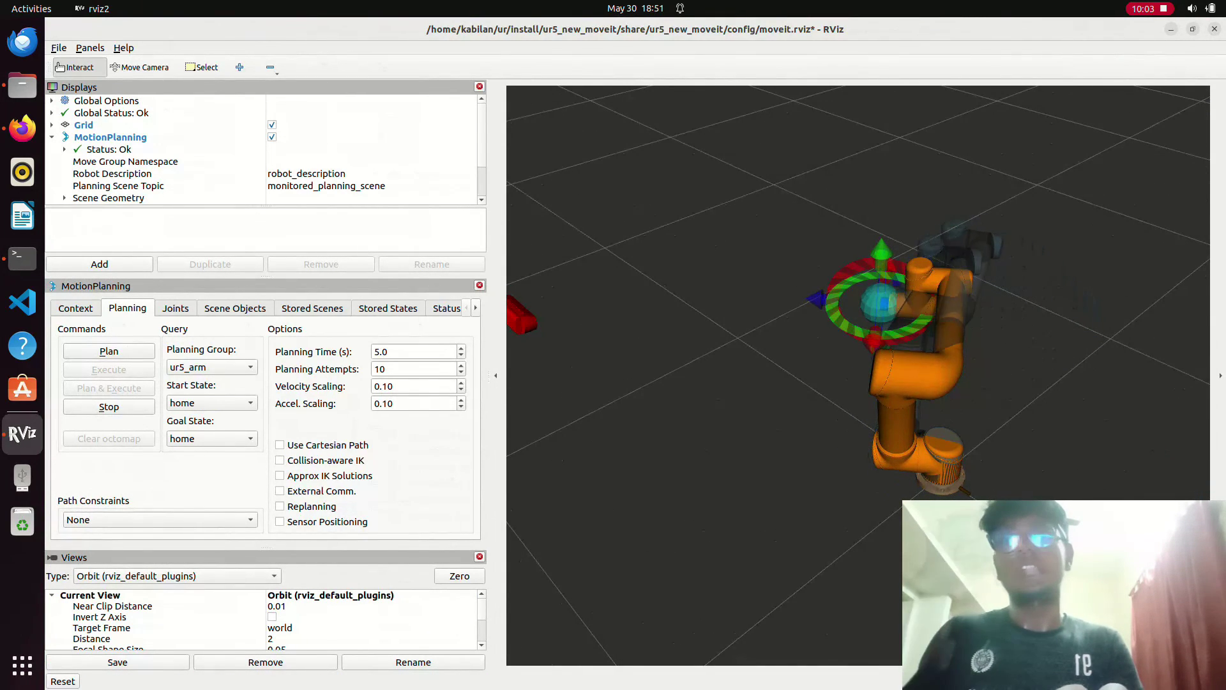
- Set both start and goal states to sleep and plan and execute the move
left_click(211, 403)
left_click(211, 419)
left_click(211, 438)
left_click(211, 454)
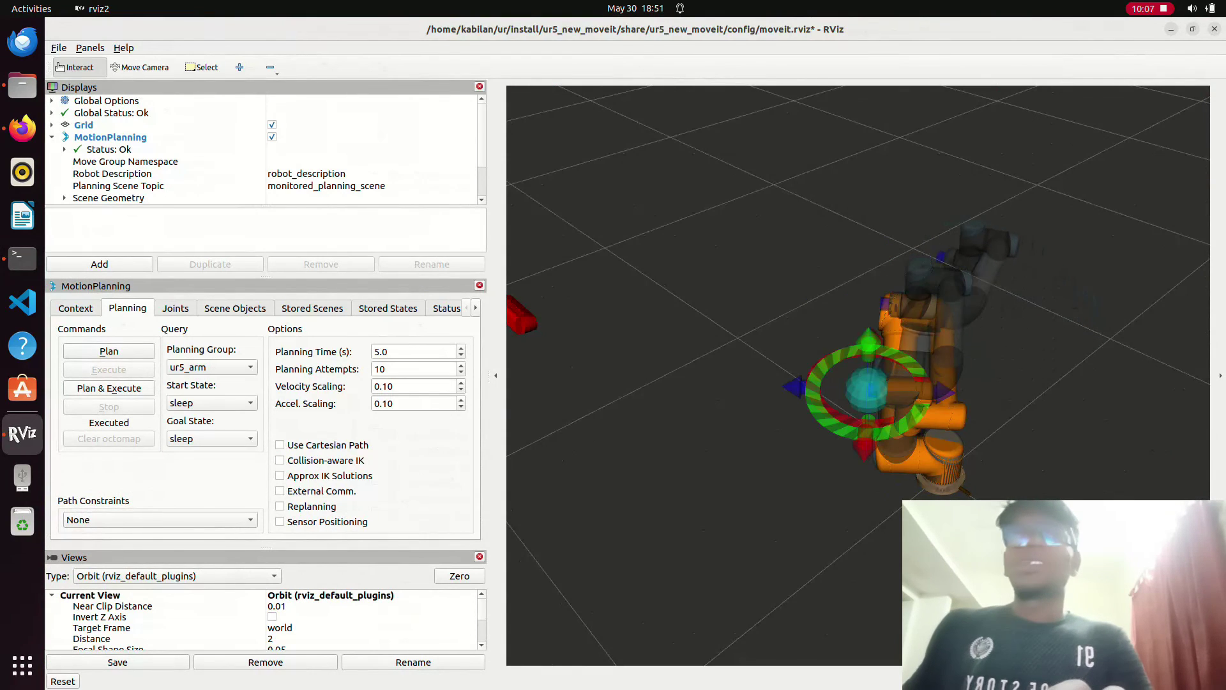
left_click(109, 388)
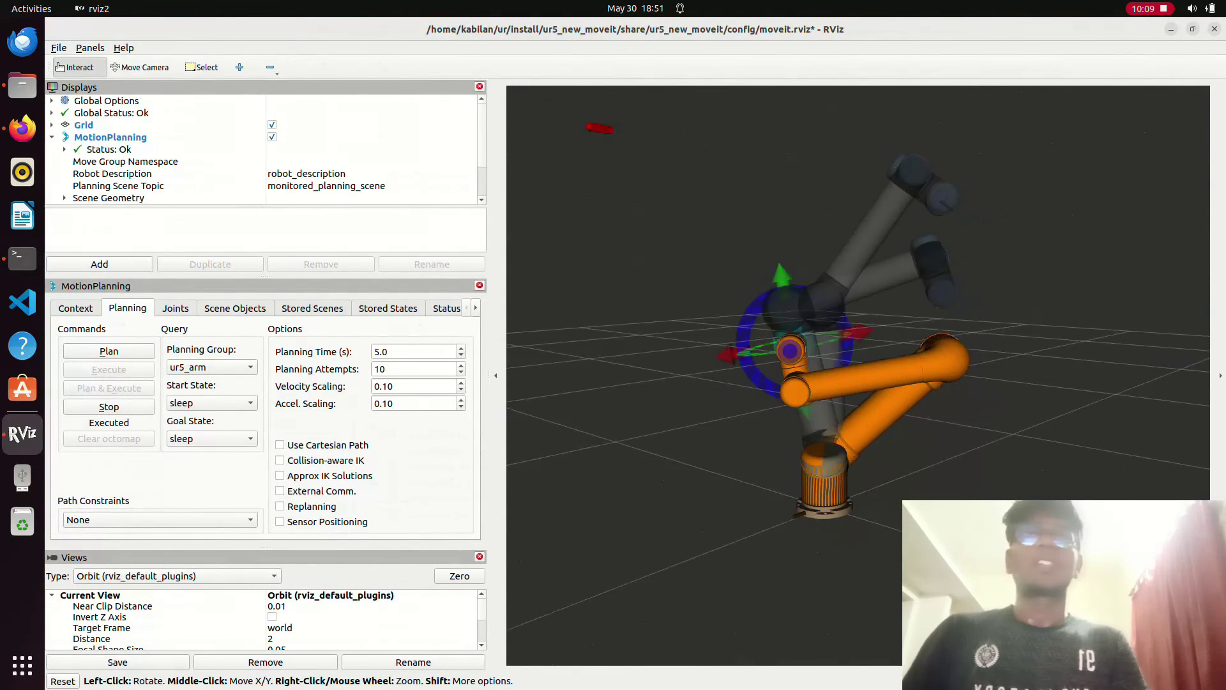
- Raise the goal elbow_joint from -148° to -6° and plan a path to that pose
left_click(175, 308)
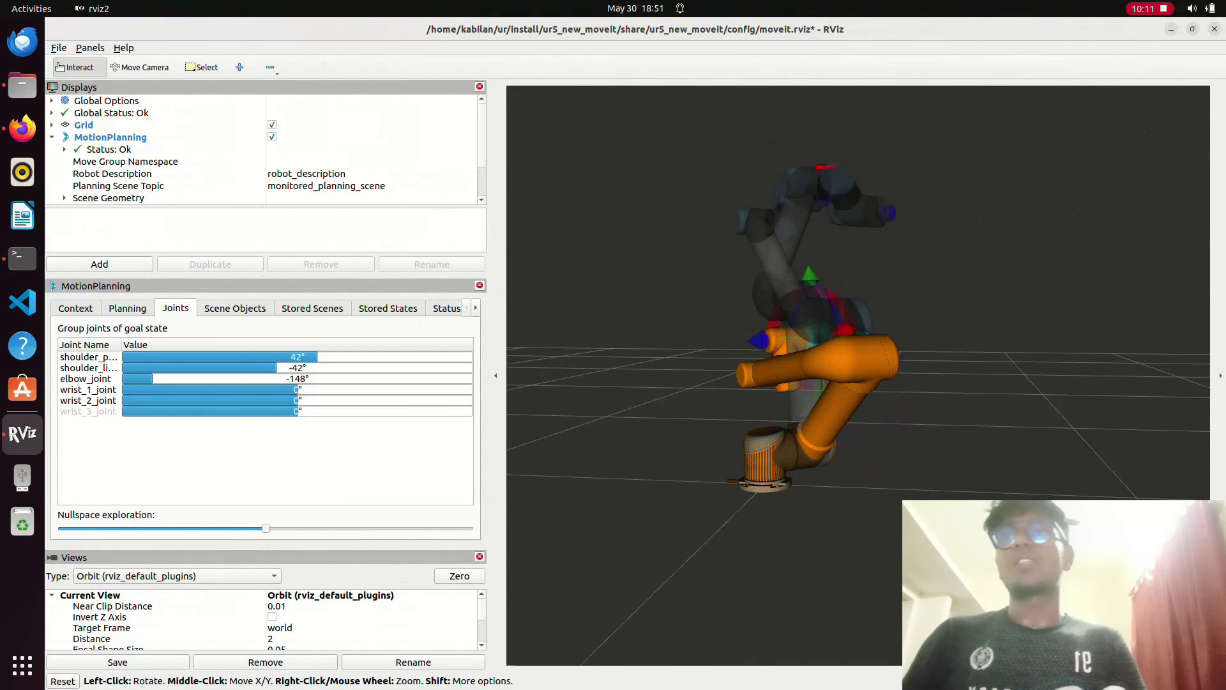
left_click_drag(152, 378, 291, 378)
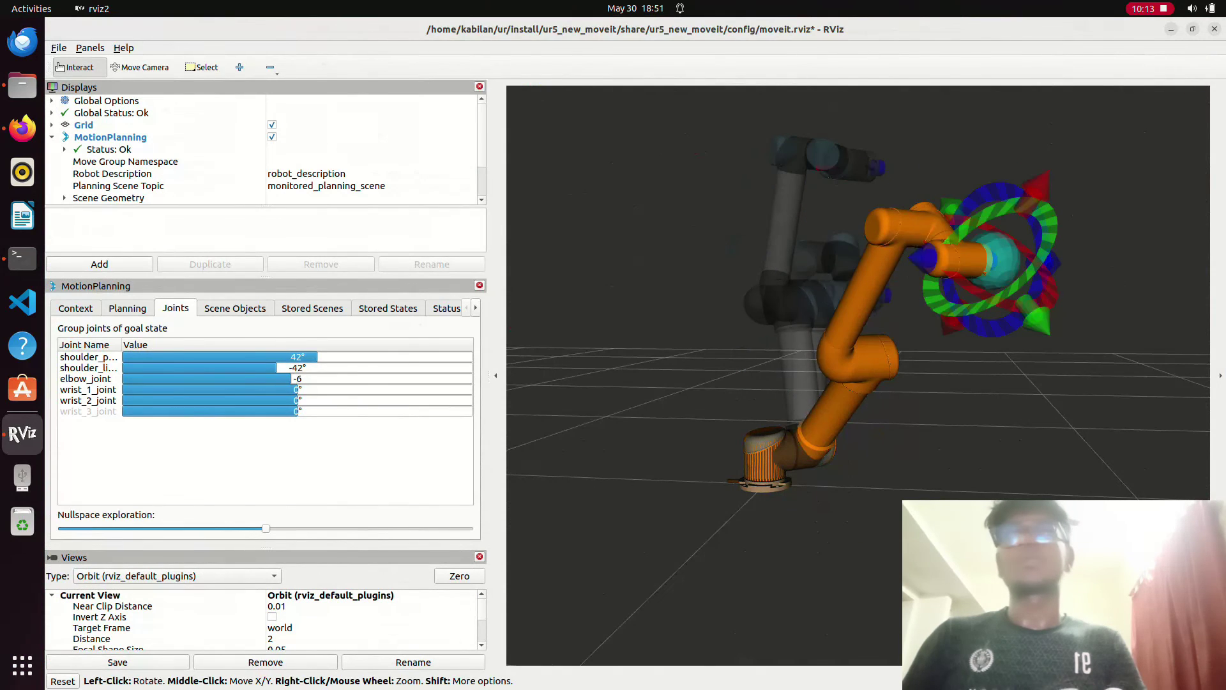
left_click(127, 307)
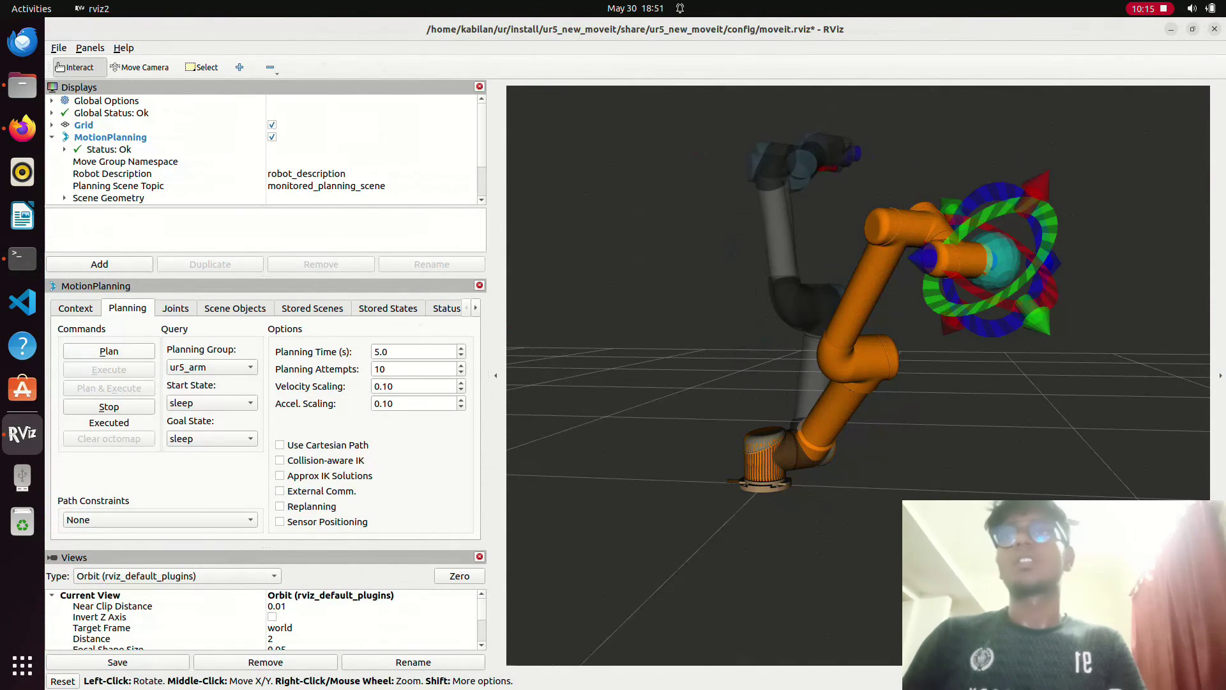
left_click(109, 351)
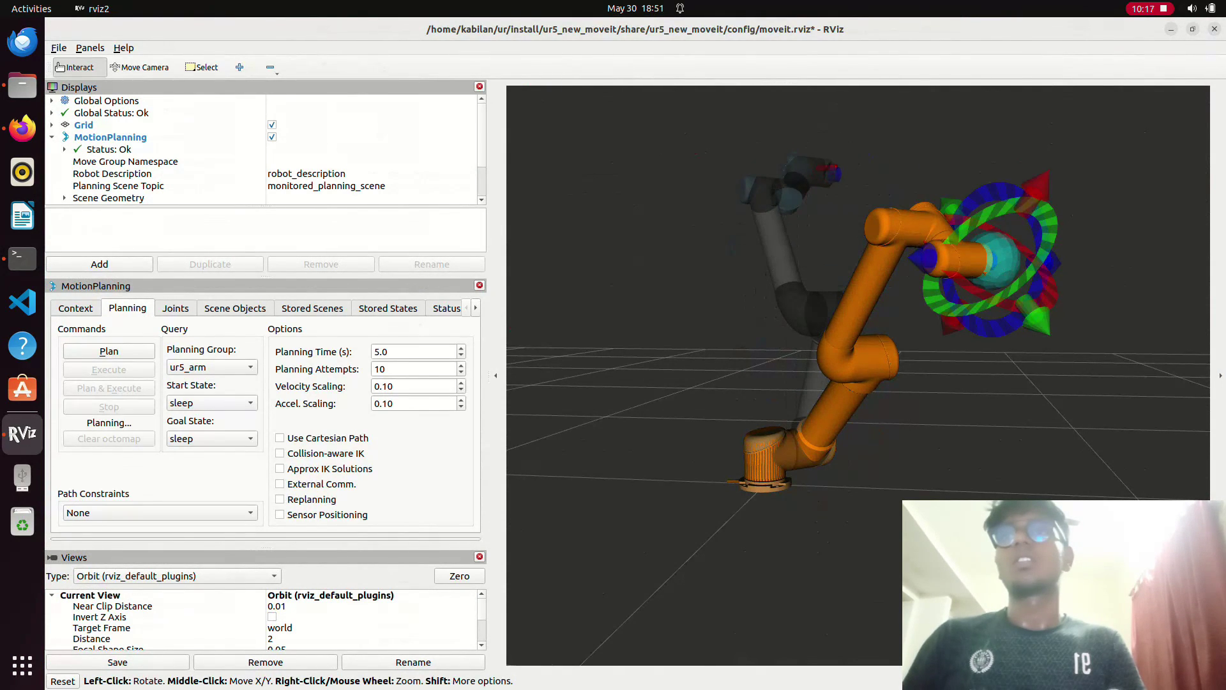